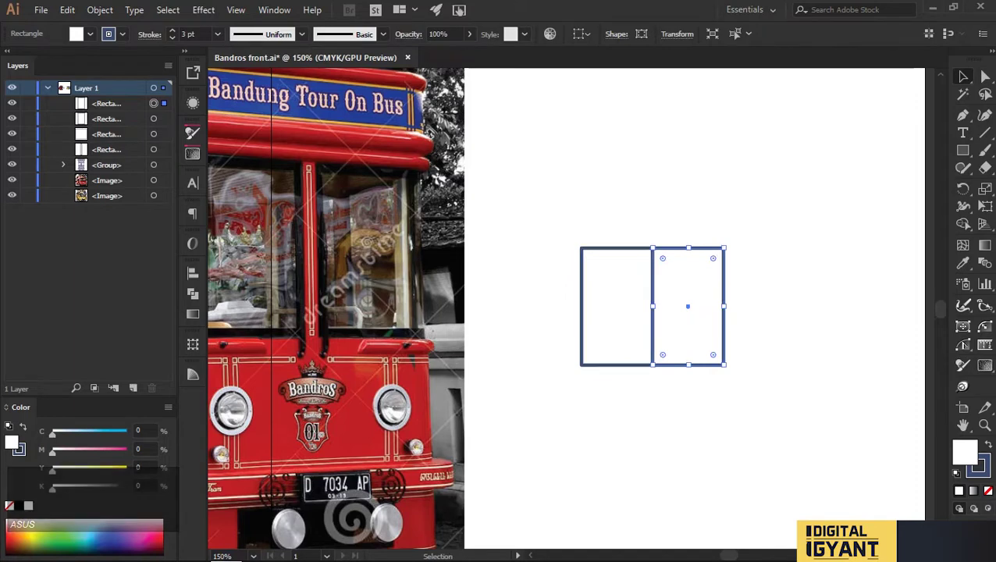
Step: Add a narrow vertical rectangle about 11 pt wide over the shared edge of the two window panes, matching their height
drag(653, 328, 633, 295)
scroll(667, 314, up, 3)
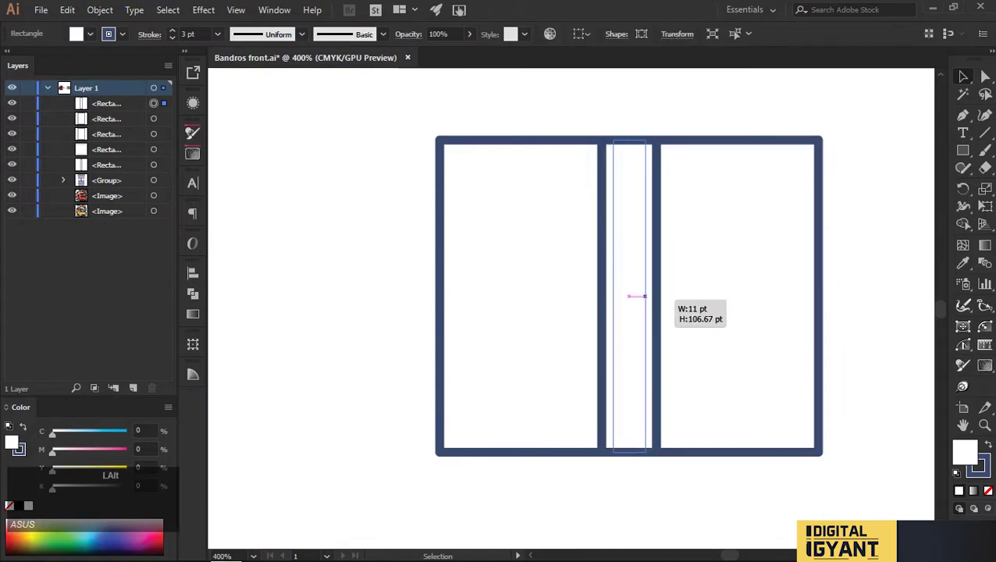
Step: Cut the narrow centre strip's area out of both window panes with Shape Builder
key(shift+m)
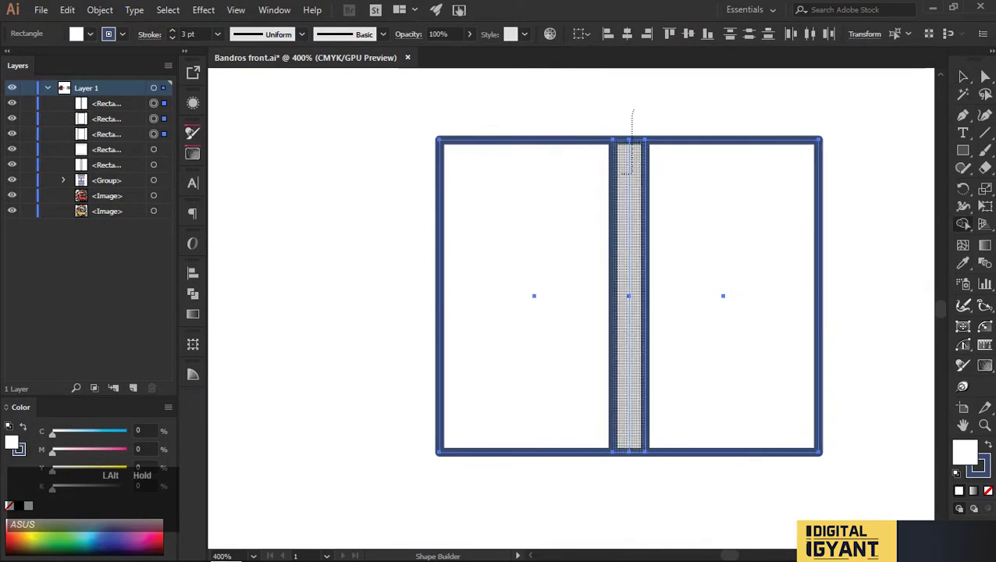
alt+click(619, 155)
key(v)
Step: Shorten the whole two-pane window symmetrically about its centre
drag(387, 118, 499, 164)
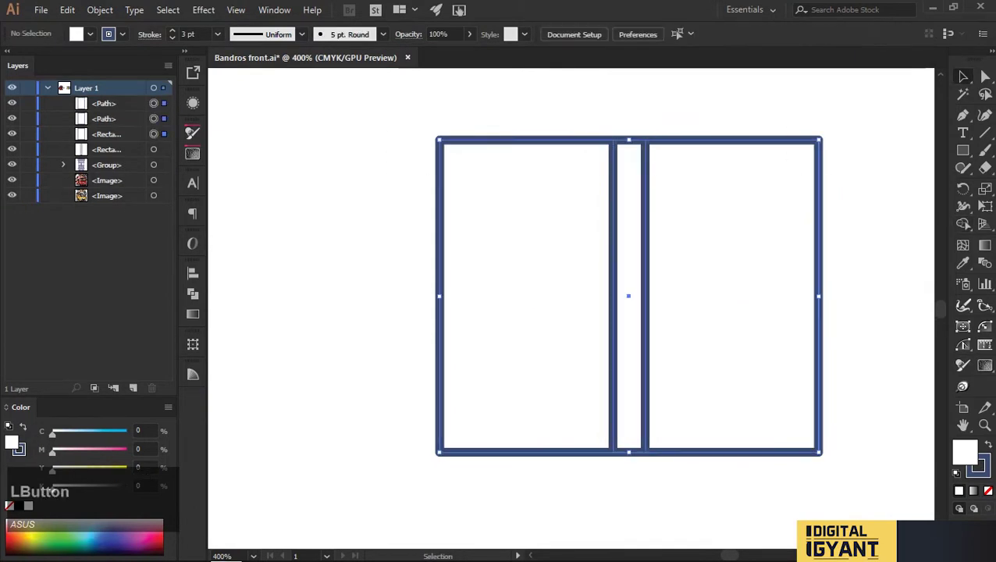
drag(629, 138, 656, 167)
scroll(640, 320, down, 1)
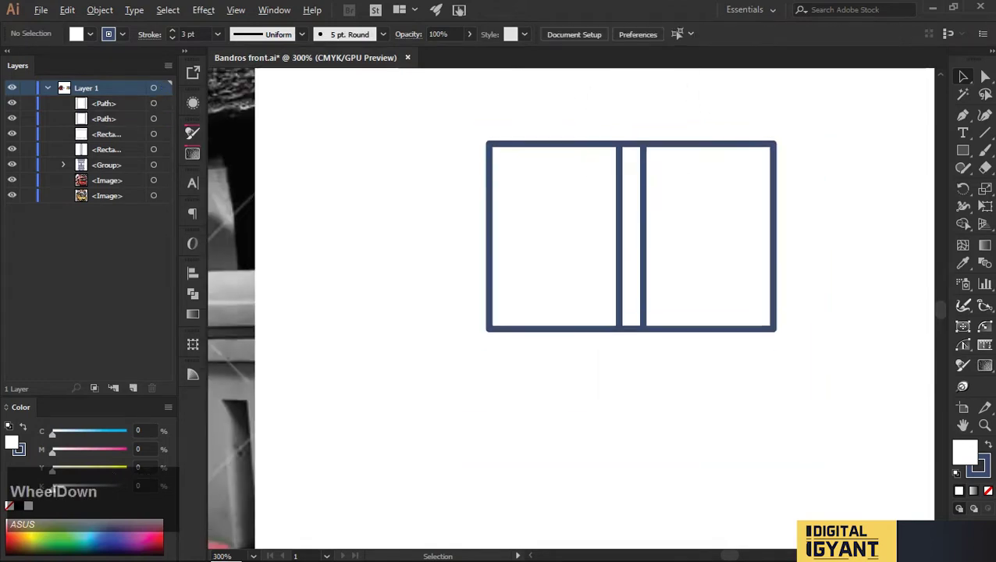
click(640, 322)
scroll(686, 332, down, 1)
click(685, 333)
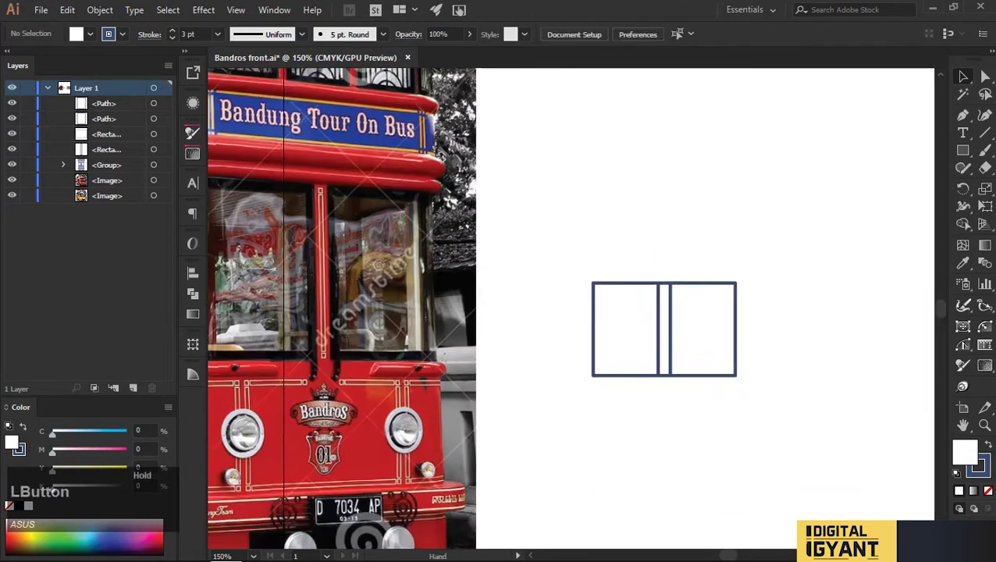
drag(685, 332, 704, 334)
scroll(704, 334, up, 1)
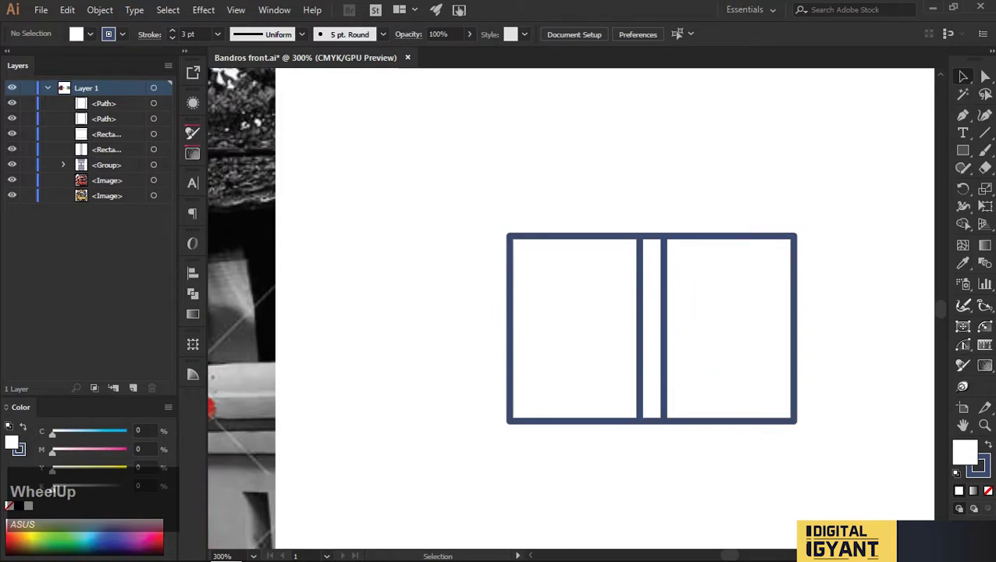
Step: Undo the window's height reduction and the Shape Builder cut
click(671, 343)
key(ctrl+z)
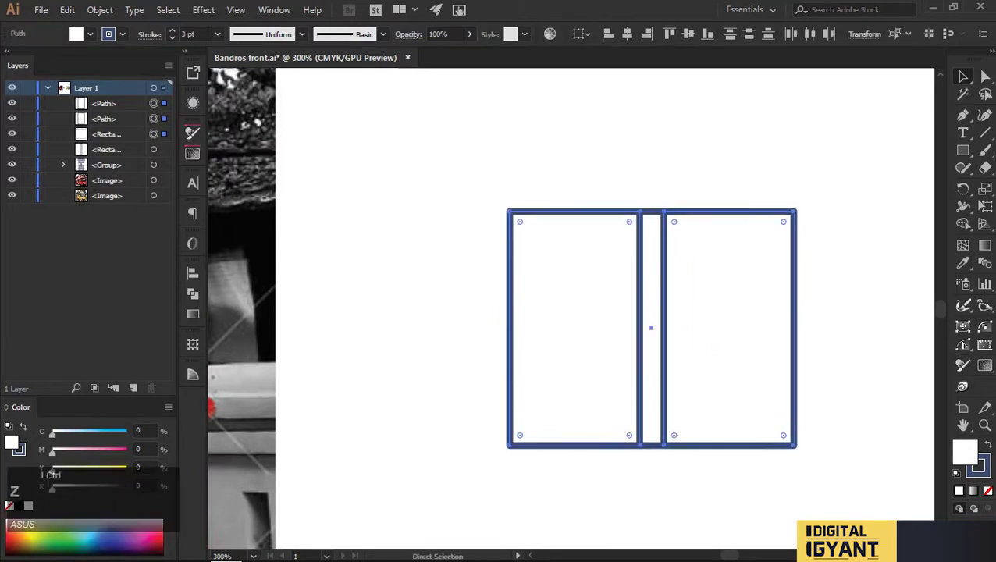
key(ctrl+z)
Step: Narrow the centre strip about its middle and cut its area out of both window panes with Shape Builder
click(660, 327)
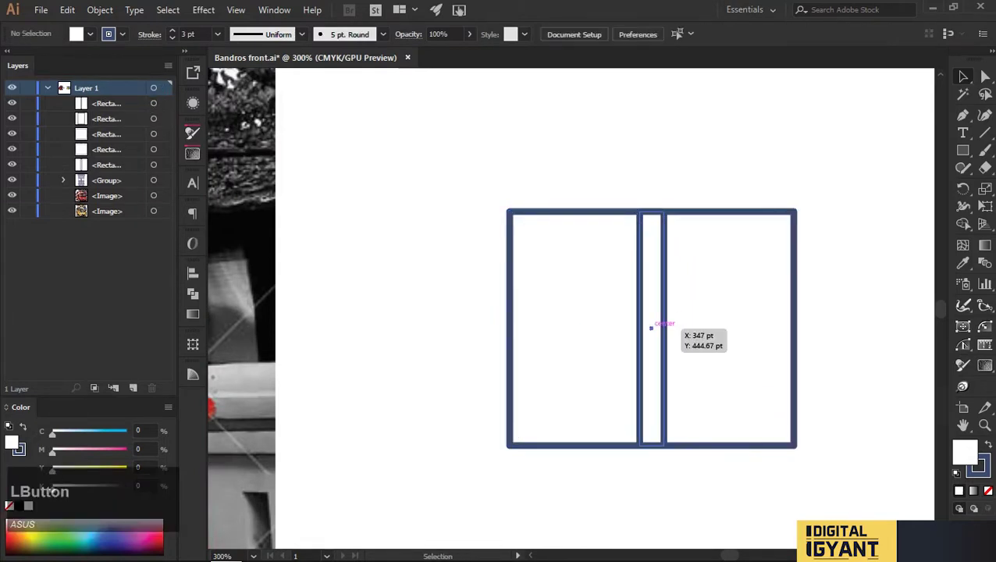
scroll(662, 324, up, 1)
drag(663, 334, 640, 333)
shift+click(779, 334)
shift+click(495, 334)
key(shift+m)
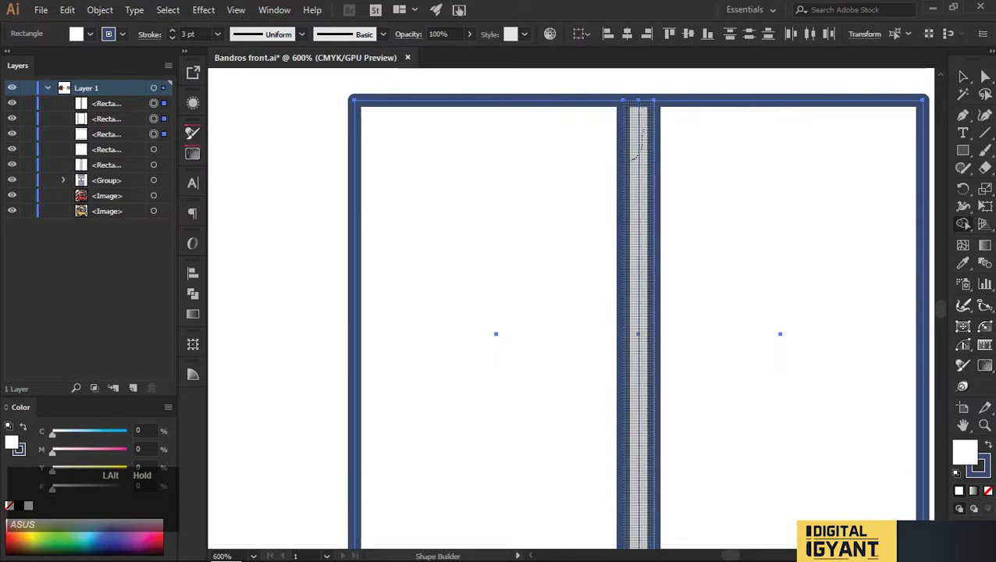
alt+click(638, 327)
Step: Reduce the height of the panes and back rectangle together, symmetrically about their centre
scroll(629, 225, down, 3)
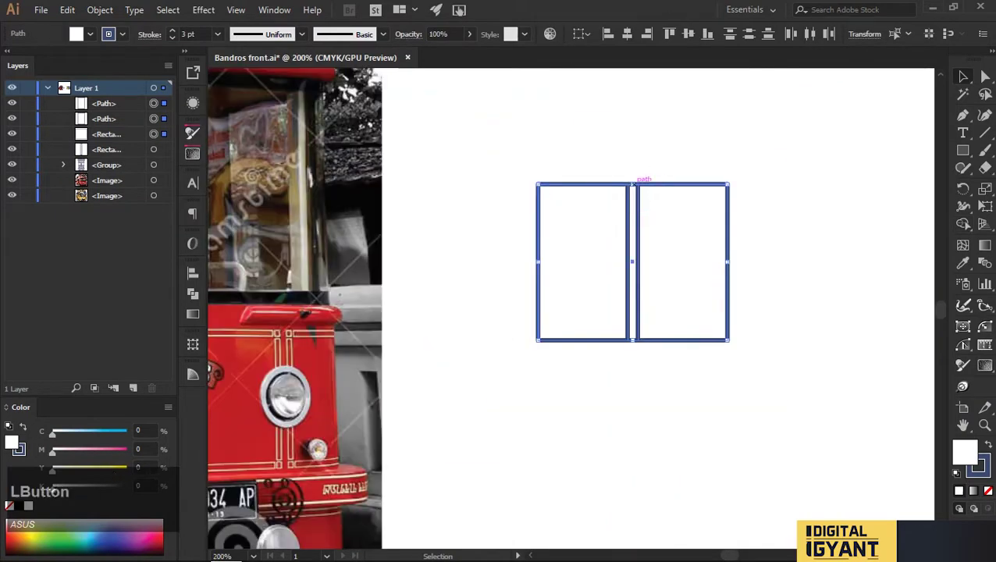
drag(633, 184, 632, 200)
click(765, 406)
drag(765, 405, 779, 439)
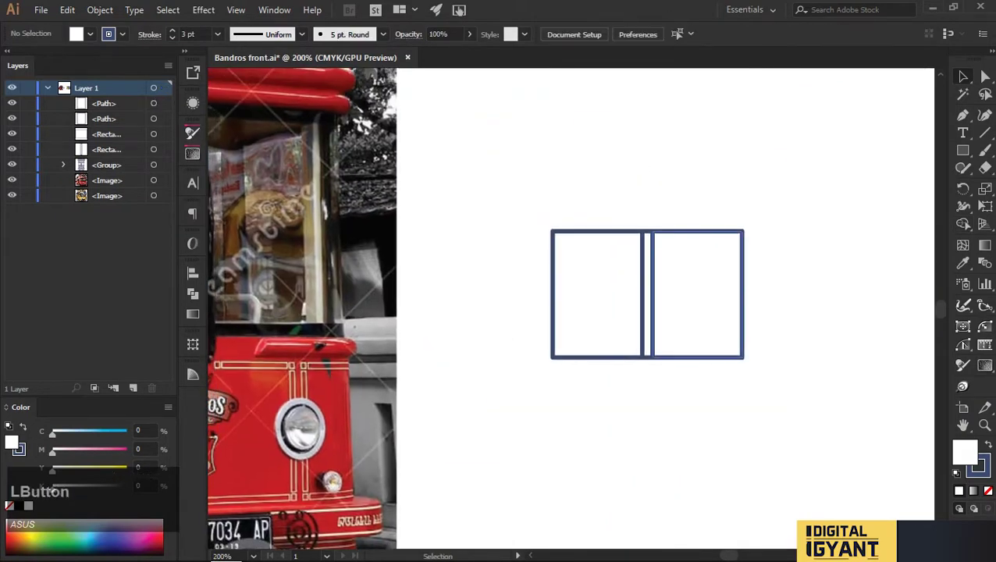
Step: Create inset copies of both window panes with Offset Path, using a -5 pt offset and Miter joins
click(710, 305)
scroll(710, 305, up, 2)
shift+click(395, 281)
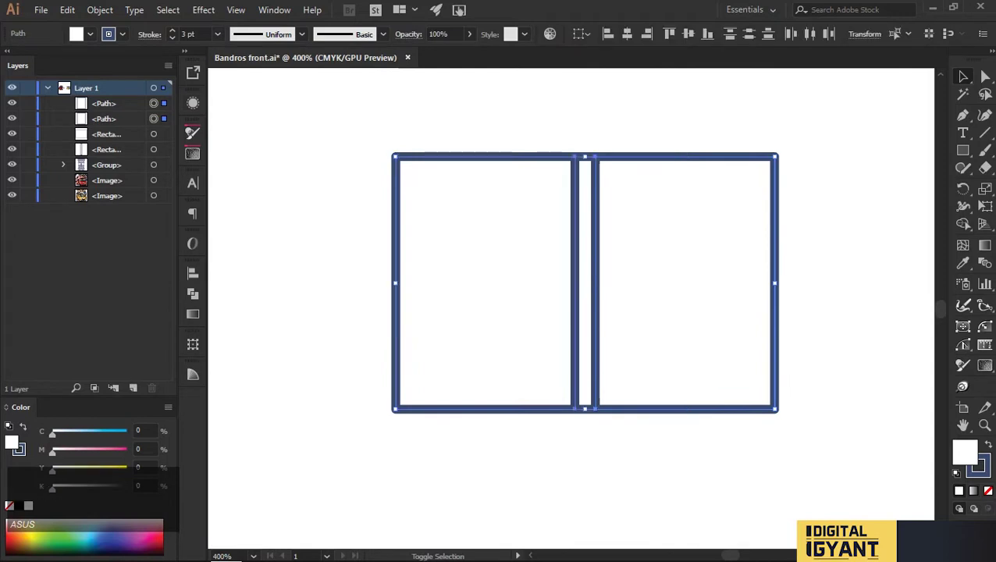
click(100, 9)
mouse_move(297, 378)
click(367, 251)
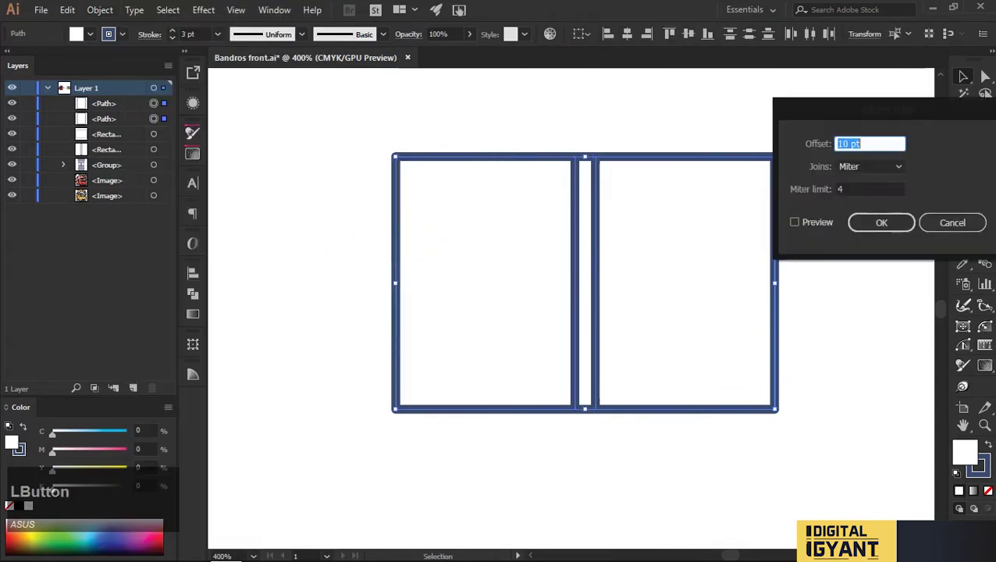
click(795, 223)
scroll(871, 144, down, 2)
scroll(870, 143, up, 4)
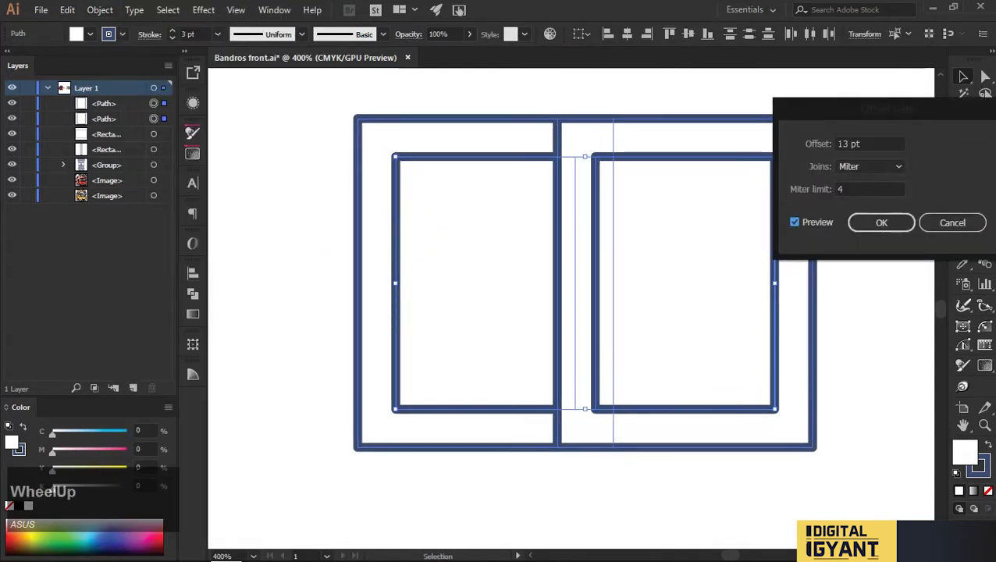
scroll(870, 143, down, 14)
scroll(870, 144, down, 3)
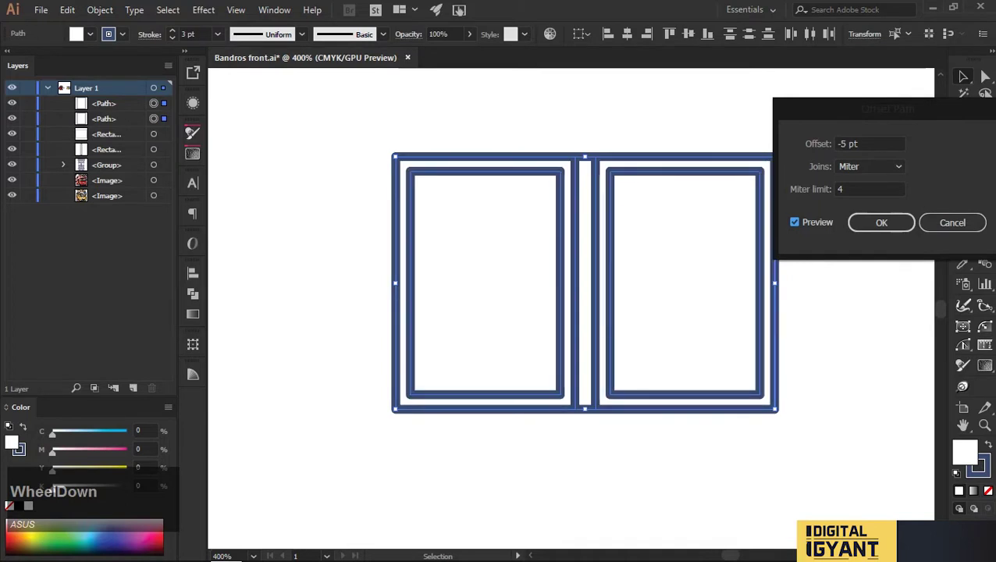
scroll(871, 144, down, 1)
scroll(870, 144, up, 1)
click(881, 222)
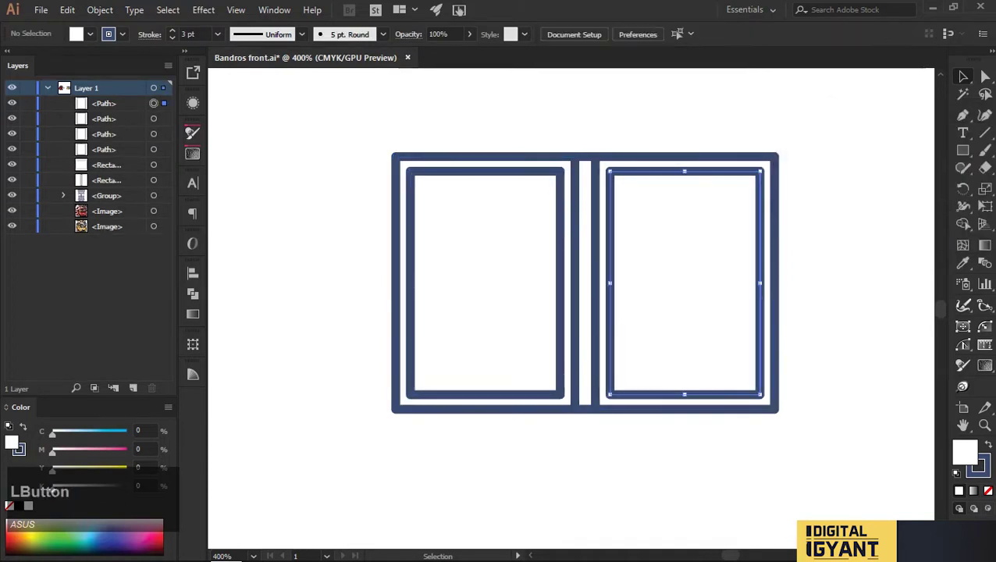
Step: Extend the outer side edges of both inset panes to meet the outer window frame
mouse_move(760, 282)
mouse_down()
mouse_move(784, 282)
mouse_move(775, 282)
mouse_up()
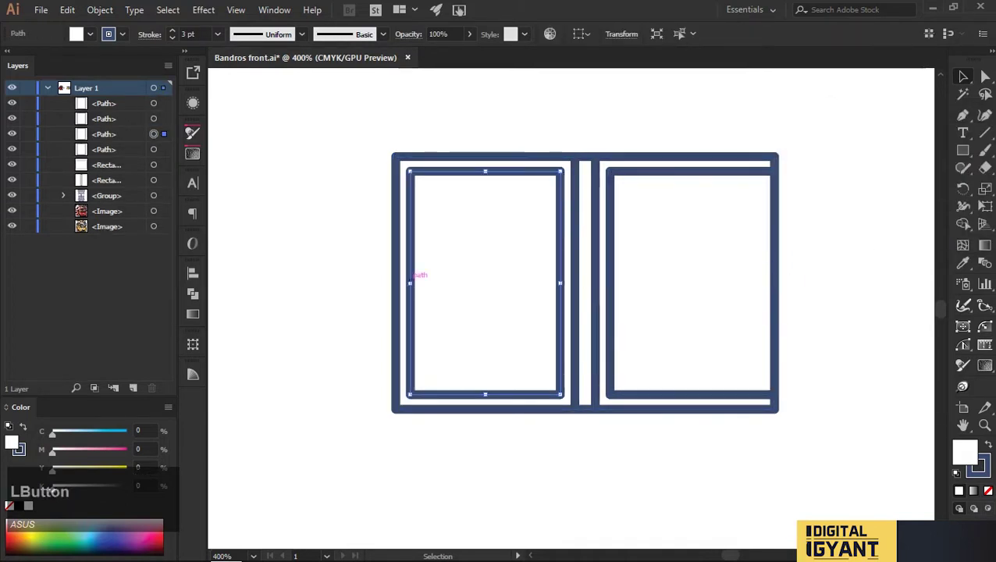
drag(410, 283, 396, 283)
key(ctrl+shift+a)
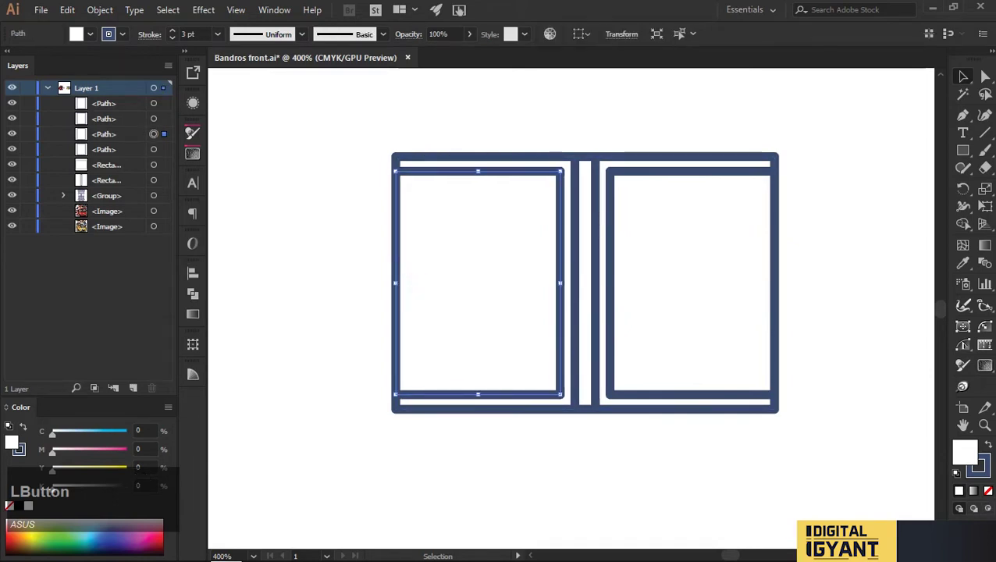
Step: Cut a copy of the left inset pane out of its frame with Shape Builder, and pull the inset pane's outer edge slightly inward
click(476, 281)
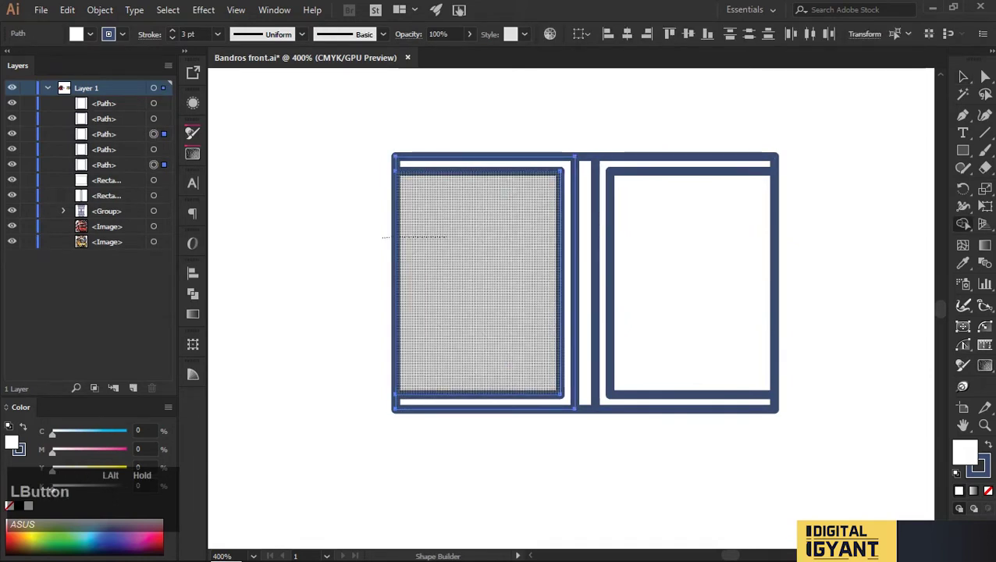
key(v)
click(305, 281)
click(397, 283)
drag(396, 283, 405, 282)
key(ctrl+shift+a)
Step: Narrow the full-width back rectangle to a centre strip that meets the inner edges of the two window frames
click(395, 283)
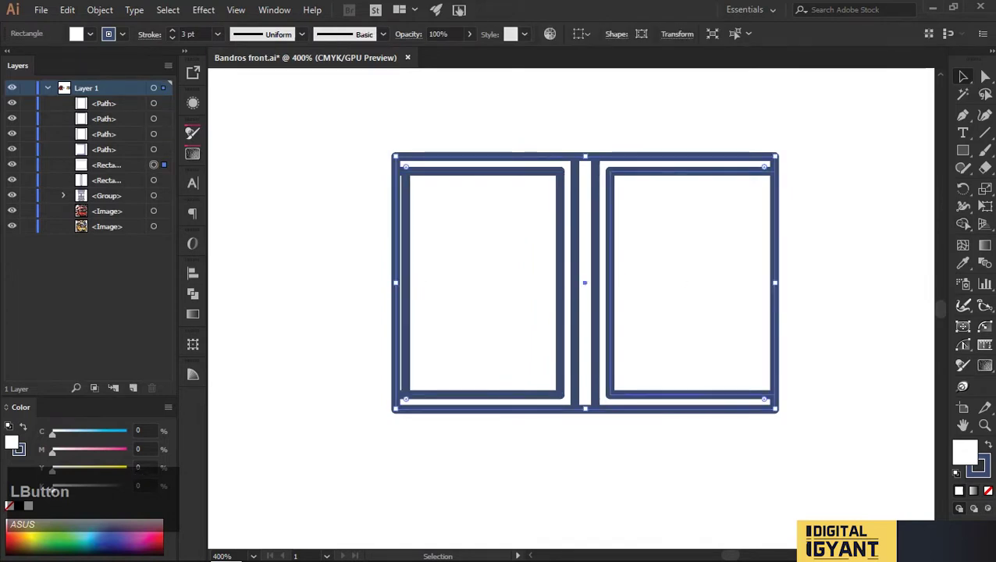
drag(775, 282, 596, 283)
scroll(596, 248, up, 3)
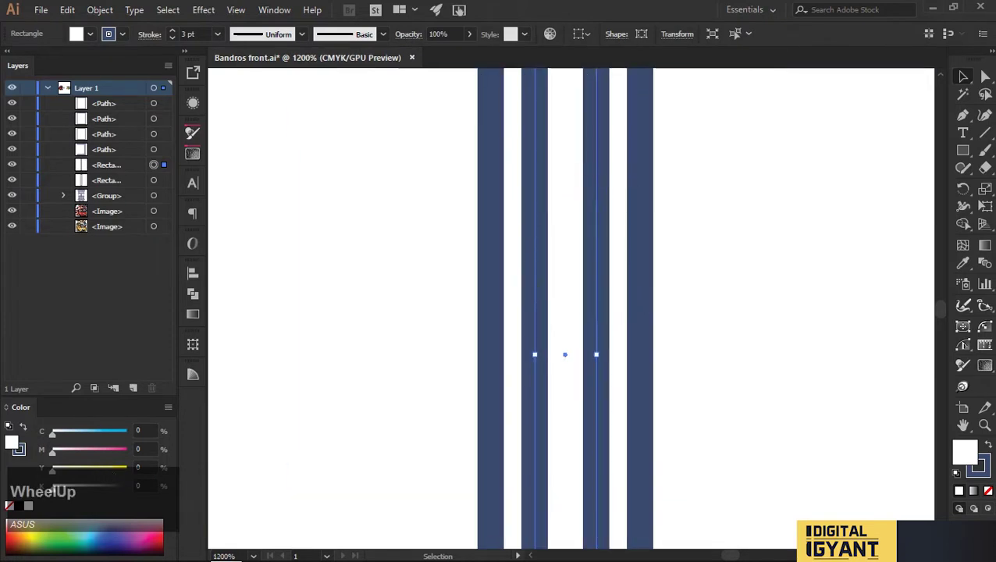
mouse_move(595, 353)
mouse_down()
mouse_move(622, 353)
mouse_move(597, 354)
mouse_up()
scroll(597, 354, down, 4)
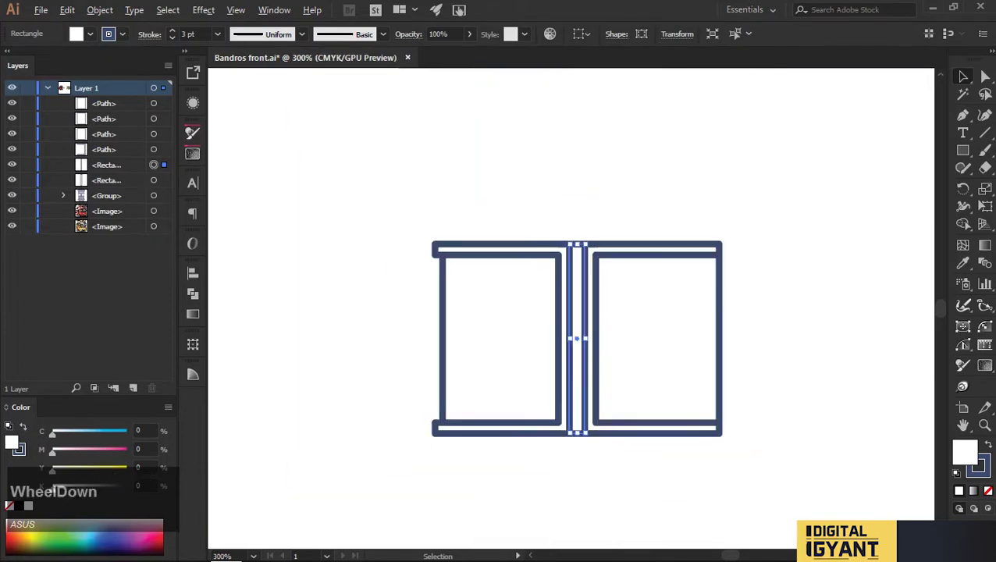
Step: Delete the right window frame together with its inset pane
click(780, 468)
click(657, 339)
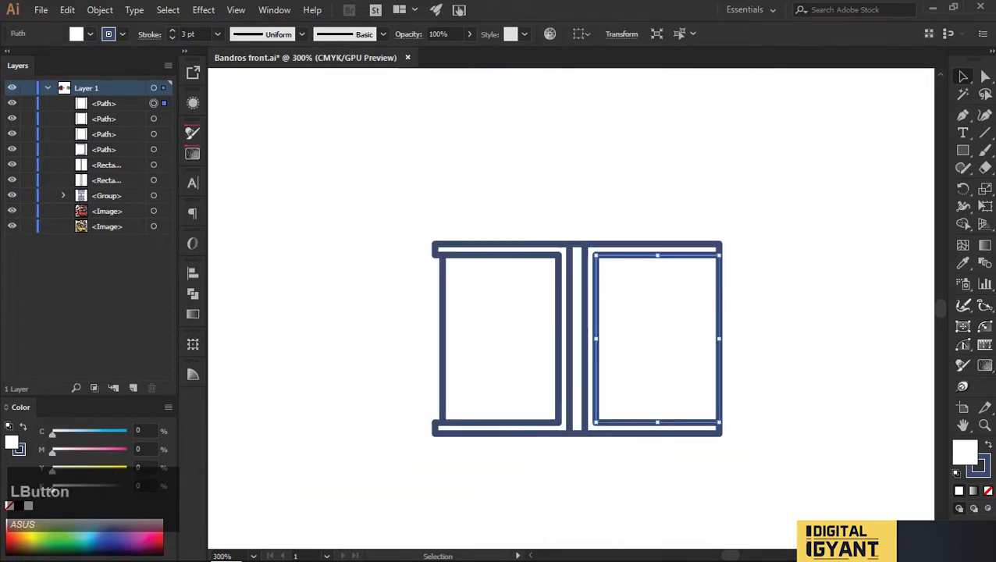
click(659, 323)
key(Delete)
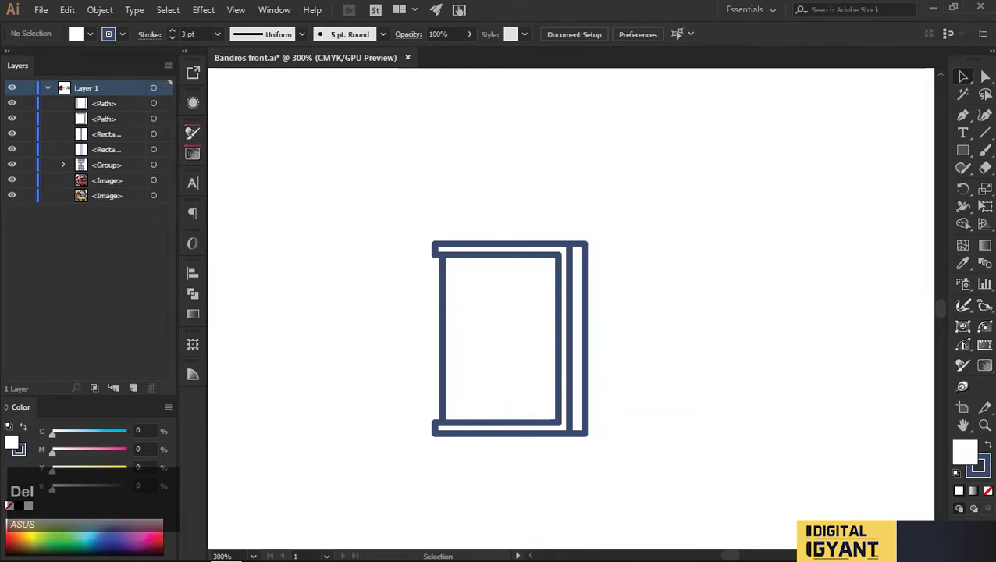
Step: Round the two inner corners at the open ends of the left window frame to a radius of about 3.8 pt
mouse_move(501, 338)
mouse_down()
mouse_move(597, 338)
mouse_move(500, 338)
mouse_up()
key(a)
drag(407, 211, 445, 252)
shift+click(435, 423)
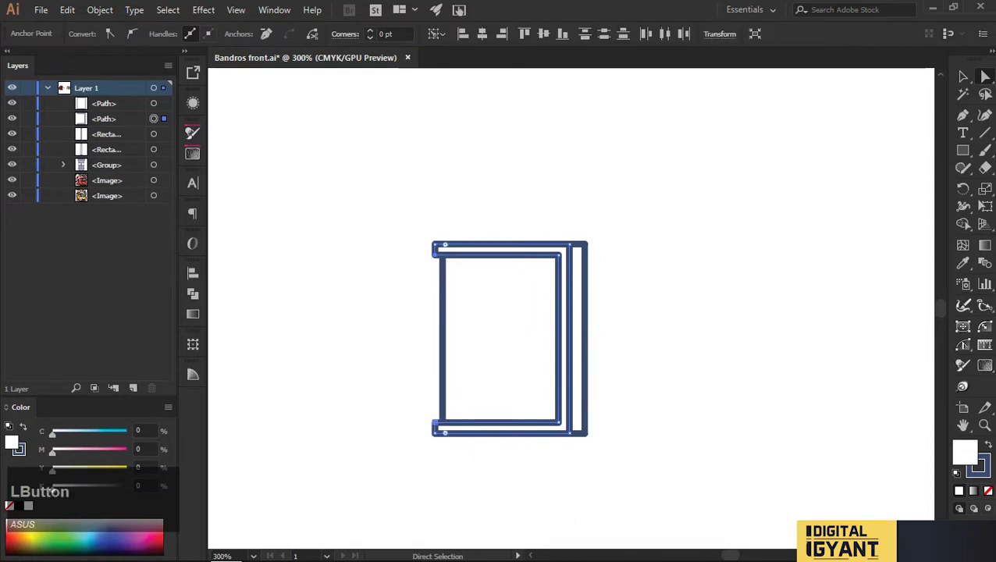
scroll(435, 422, up, 2)
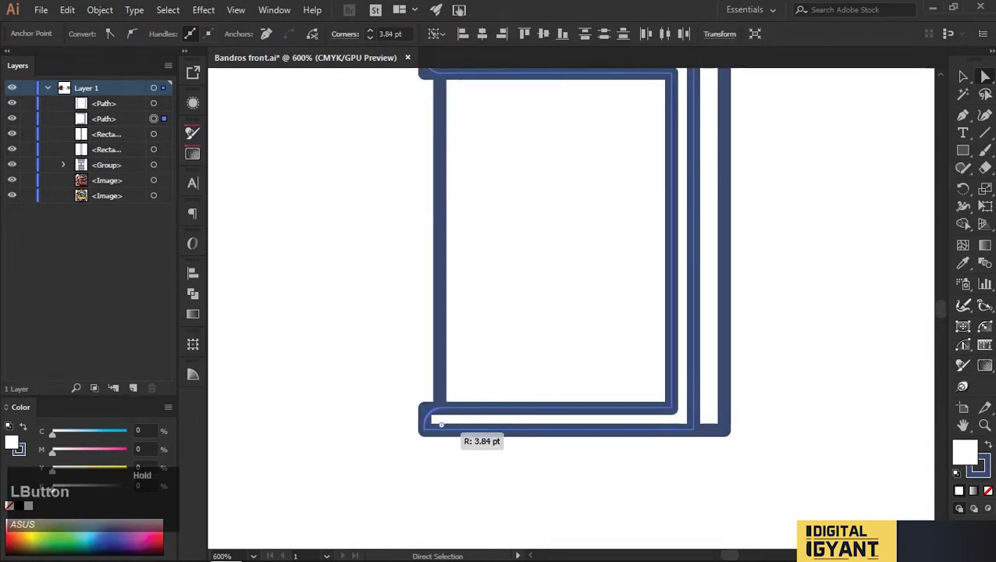
drag(441, 423, 441, 424)
key(ctrl+shift+a)
key(v)
Step: Reflect a copy of the left frame and inset pane to the other side of the centre strip
scroll(530, 390, down, 2)
drag(546, 449, 546, 207)
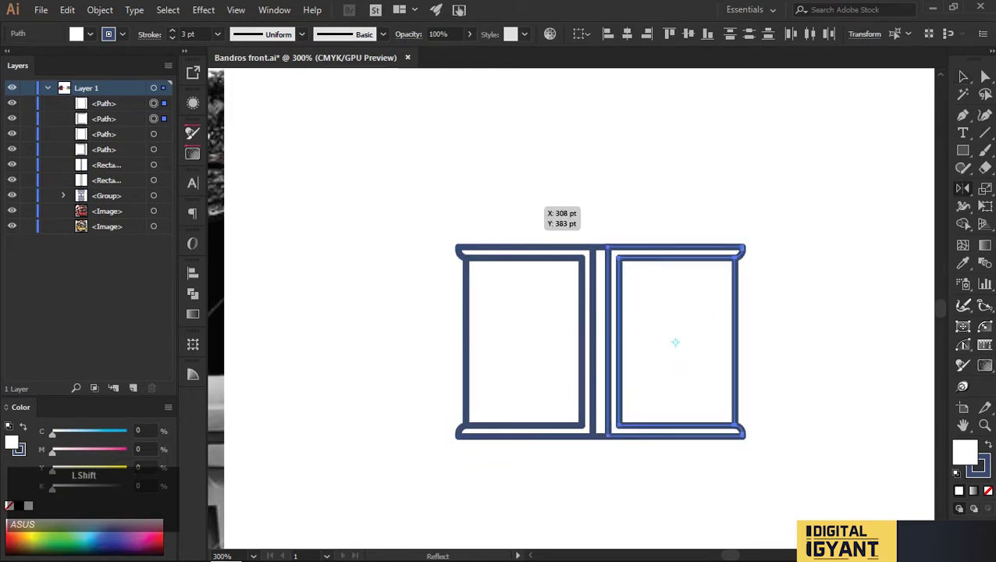
drag(675, 341, 695, 405)
scroll(678, 340, up, 2)
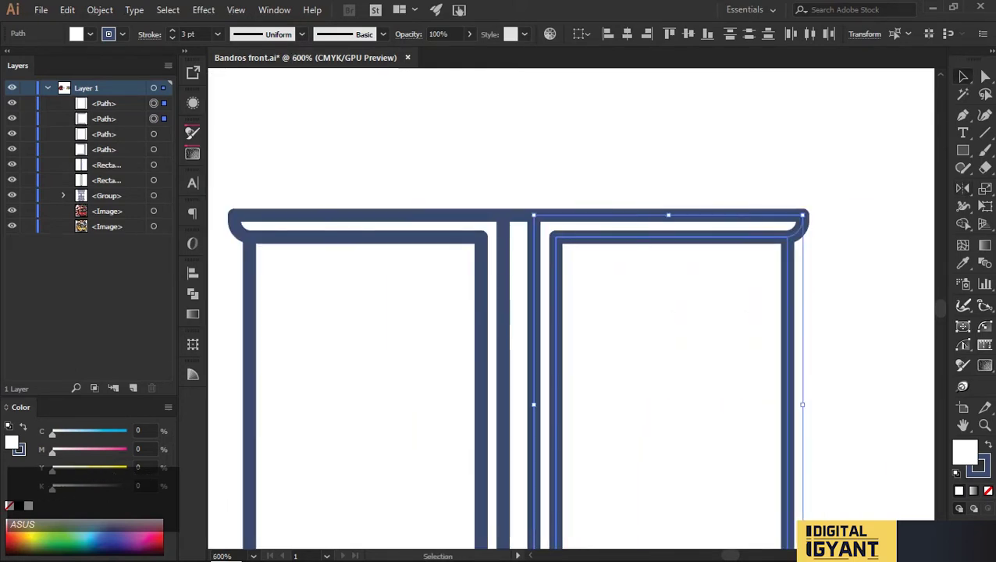
key(ctrl+shift+a)
Step: Draw a rectangle slightly wider than the window, centred directly beneath it, and reduce its height to a thin bar
scroll(695, 405, down, 2)
drag(556, 284, 633, 235)
scroll(597, 320, up, 2)
scroll(785, 344, down, 2)
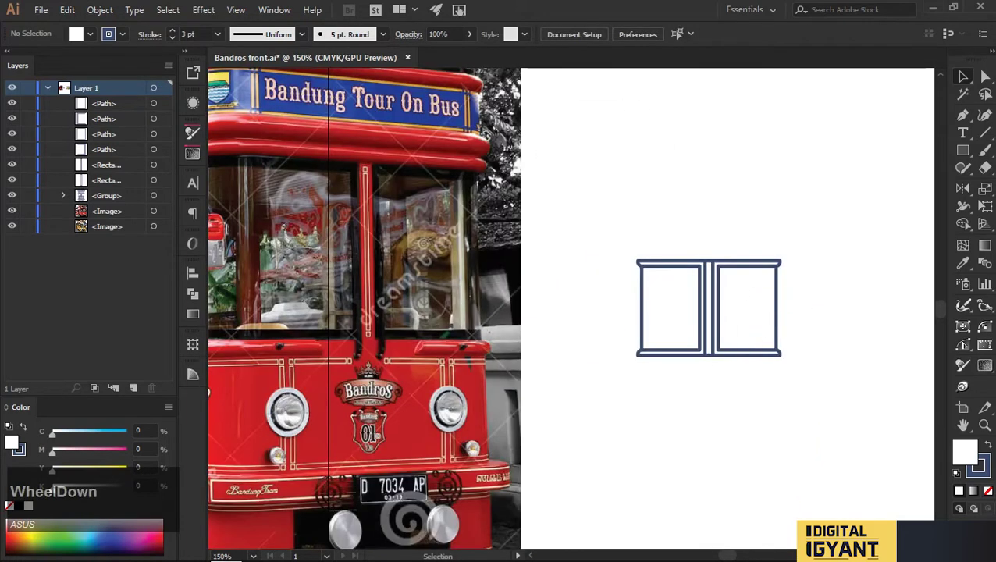
scroll(694, 378, up, 2)
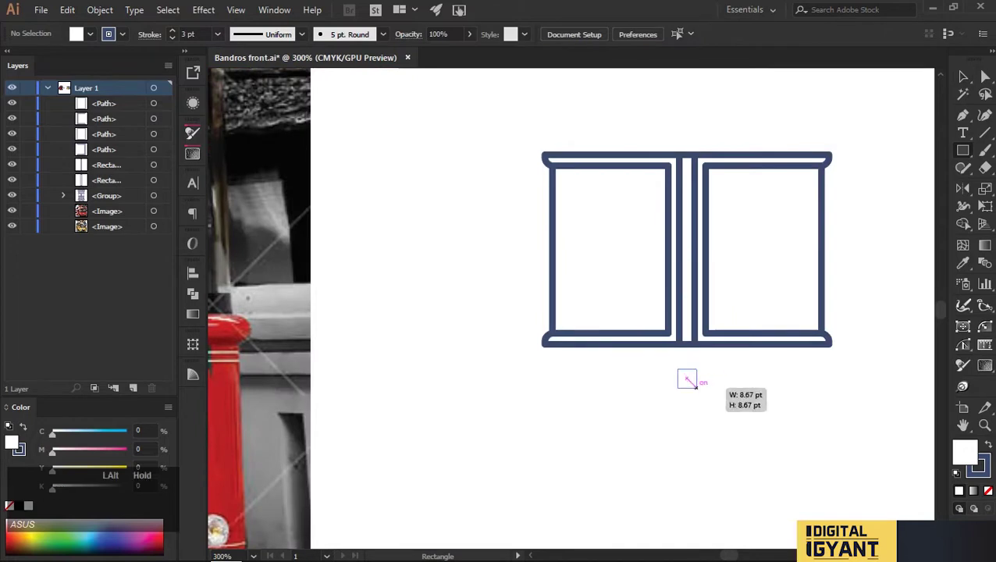
key(v)
mouse_move(696, 385)
mouse_down()
mouse_move(687, 343)
mouse_move(845, 344)
mouse_up()
key(m)
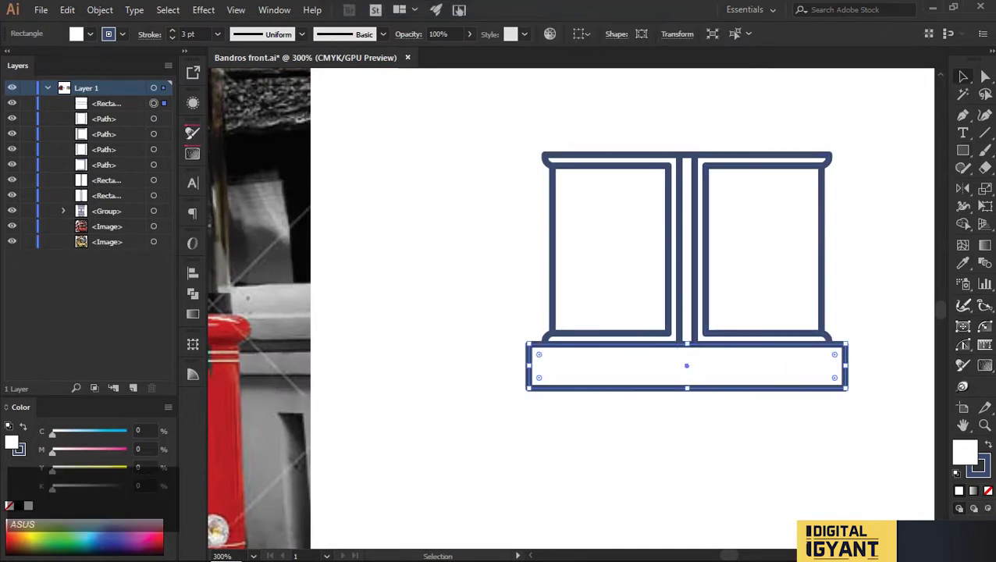
drag(687, 388, 687, 358)
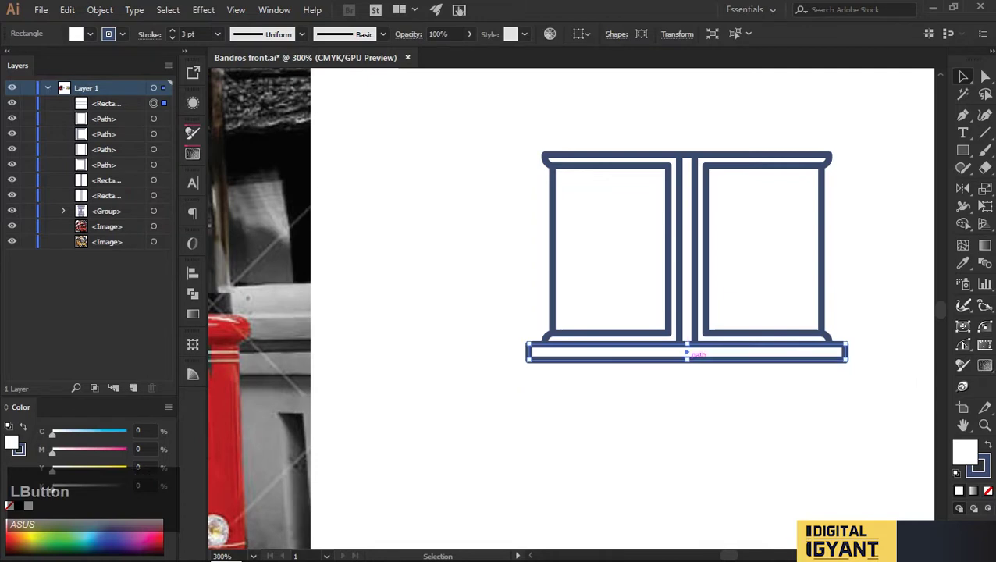
Step: Fully round the ends of the thin bar beneath the window
scroll(586, 360, up, 2)
drag(481, 347, 491, 348)
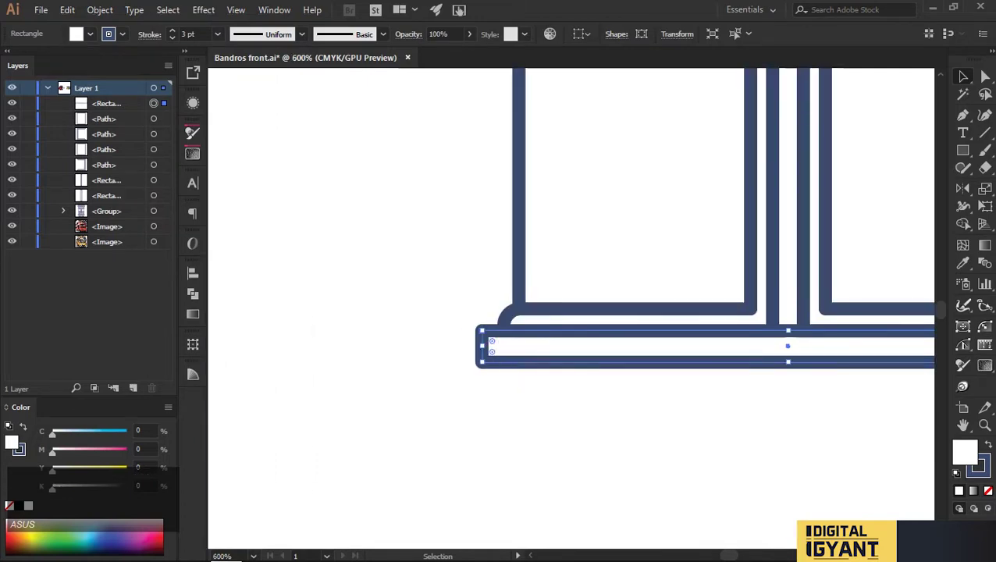
click(577, 382)
key(space)
drag(578, 383, 376, 383)
click(468, 373)
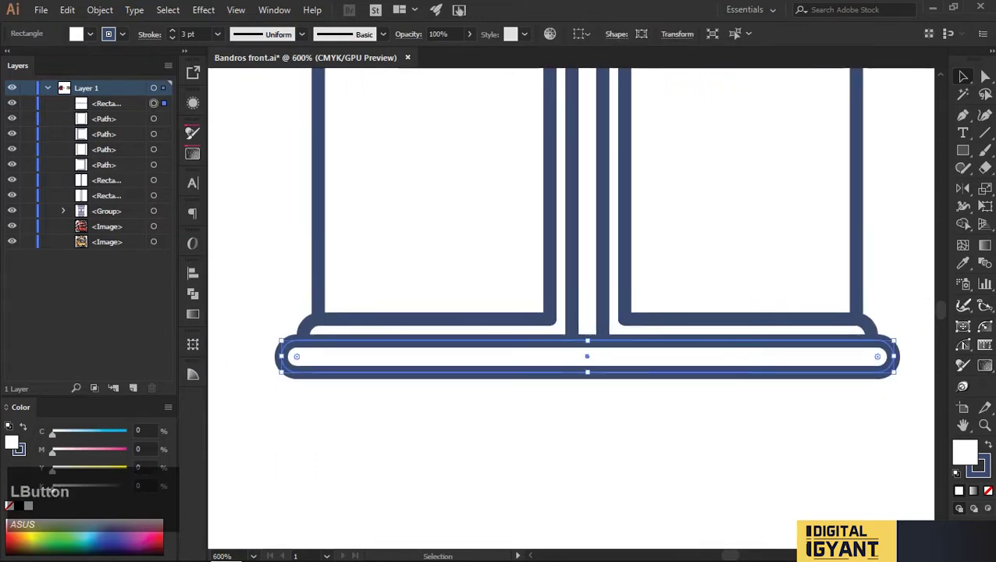
click(468, 445)
Step: Draw a nearly square rectangle centred on the rounded bar, extending above and below it and wider than the centre strip
drag(533, 367, 640, 440)
key(v)
drag(586, 362, 587, 268)
drag(640, 357, 672, 357)
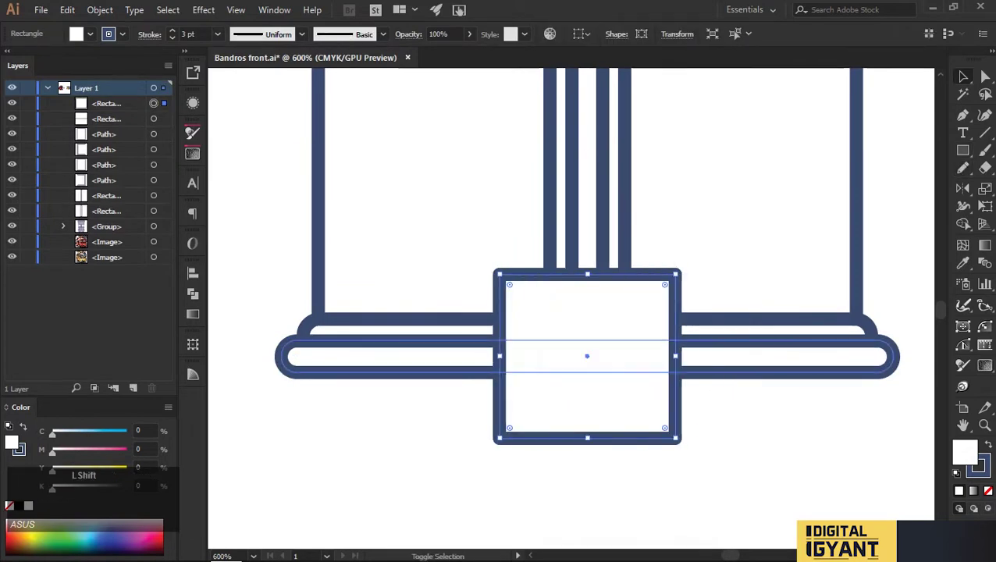
Step: Remove the square and the bar section inside it with the Shape Builder, leaving two separate bar halves
shift+click(780, 357)
key(shift+m)
drag(585, 359, 587, 150)
key(v)
click(587, 151)
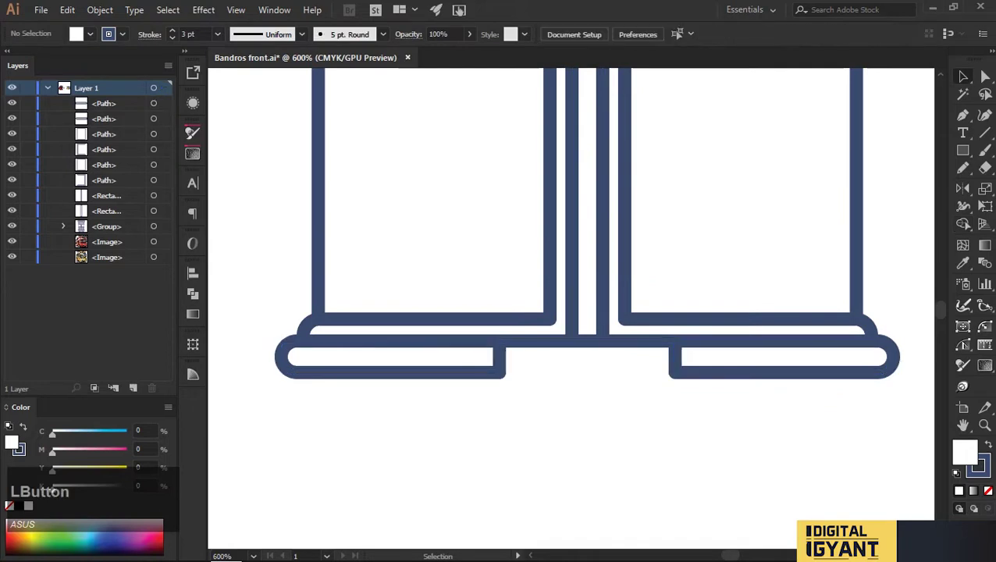
Step: Slant the inner ends of both bar halves by shifting their upper inner corner points outward
key(a)
click(500, 341)
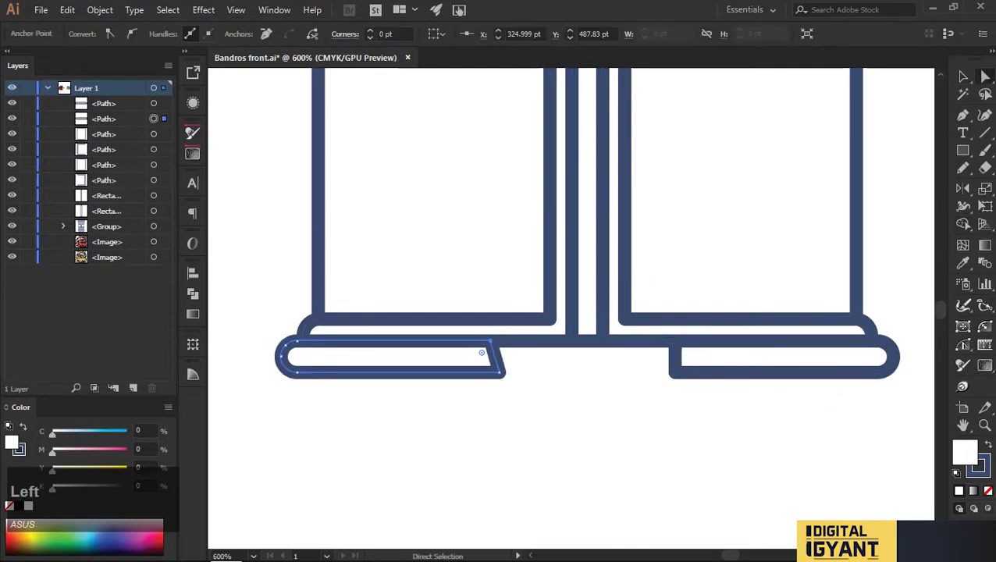
click(674, 341)
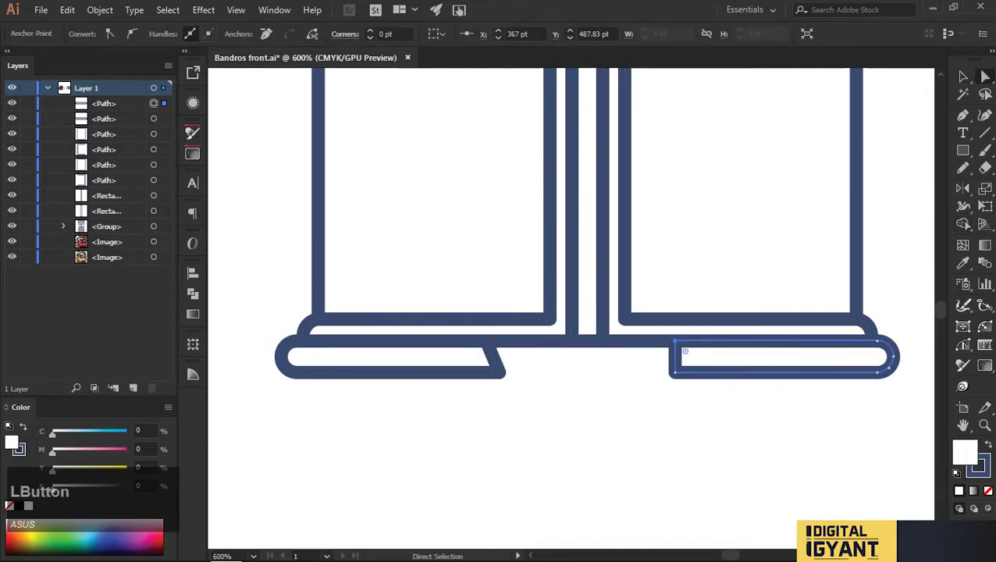
click(537, 437)
Step: Draw a window-width body rectangle below the windshield, send it behind all artwork and extend it downward
scroll(537, 185, down, 2)
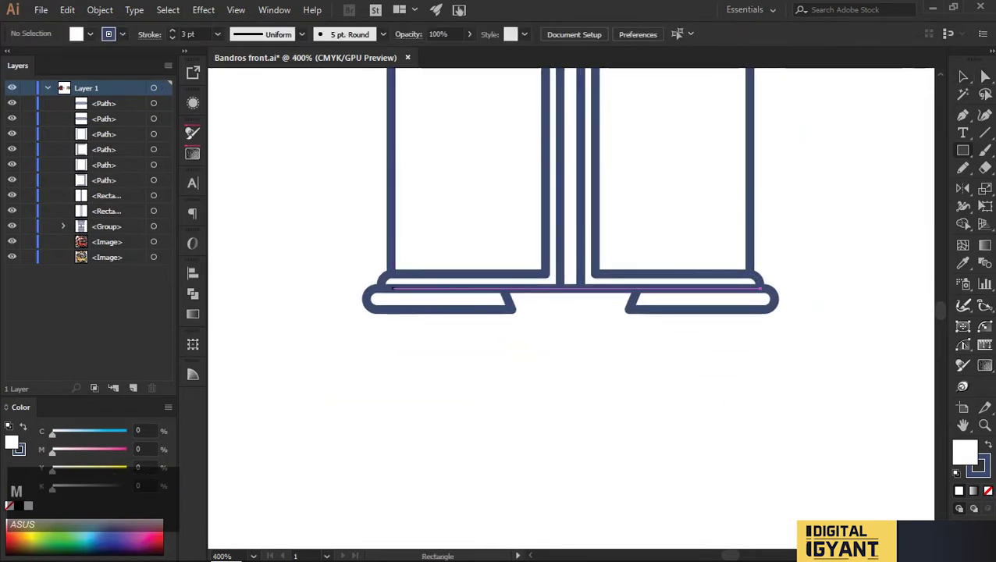
drag(391, 286, 753, 370)
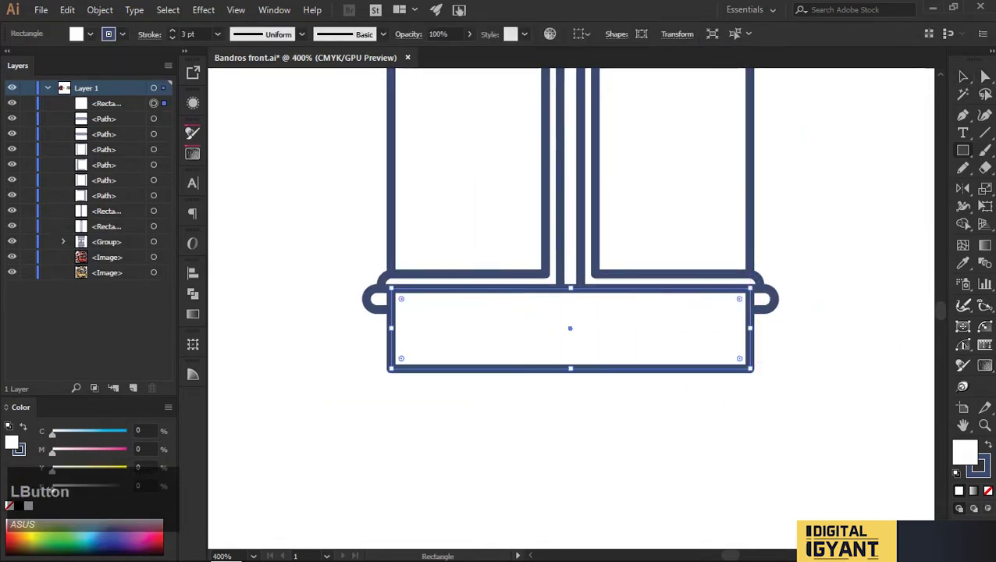
key(ctrl+shift+bracketleft)
scroll(710, 373, down, 3)
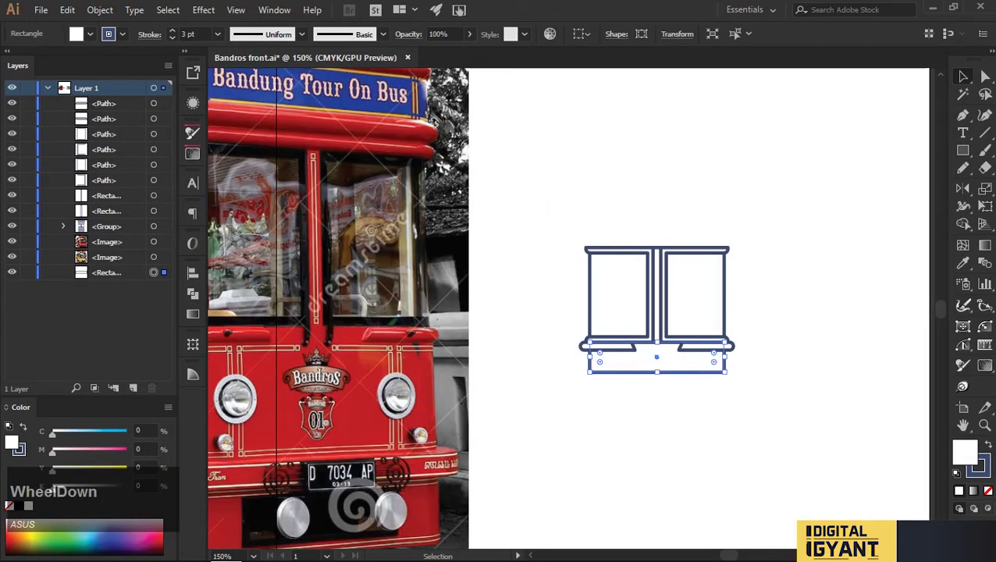
drag(656, 373, 657, 405)
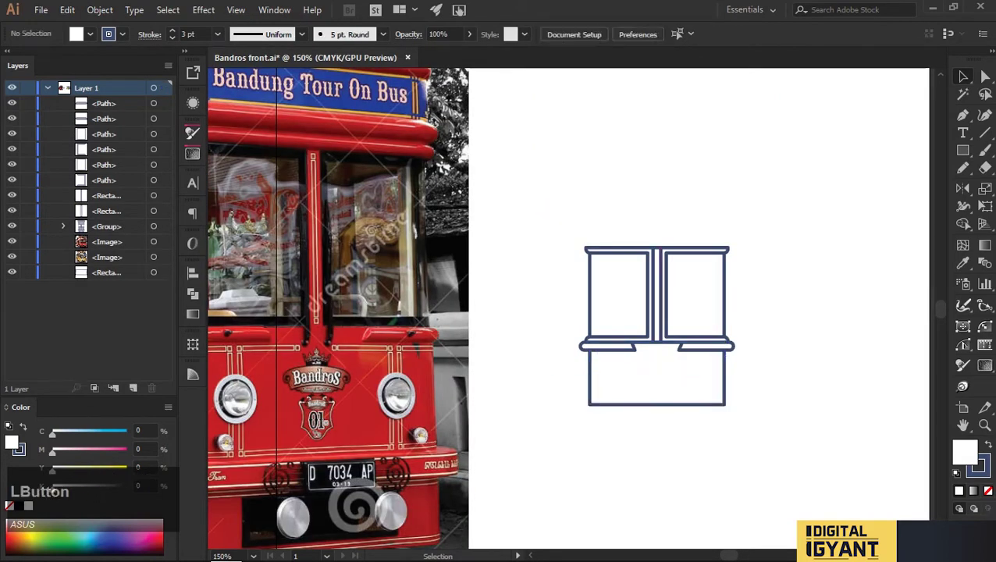
Step: Deepen the body rectangle slightly and turn a copy of it into a thin, wider bumper bar along its lower edge
scroll(658, 382, up, 2)
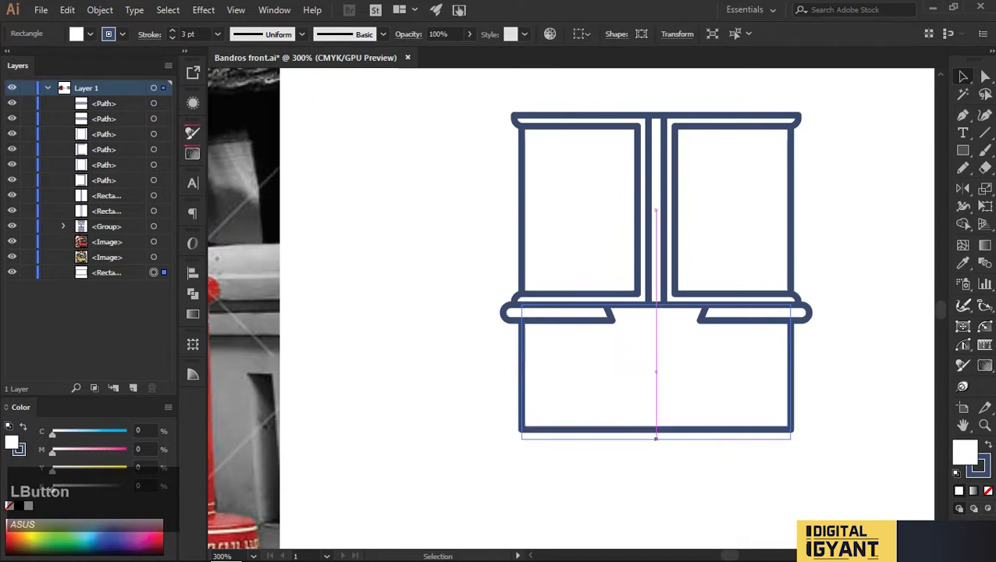
drag(655, 438, 564, 410)
drag(562, 344, 562, 372)
drag(562, 304, 563, 428)
drag(701, 432, 713, 427)
scroll(740, 411, down, 2)
scroll(734, 415, up, 2)
click(691, 427)
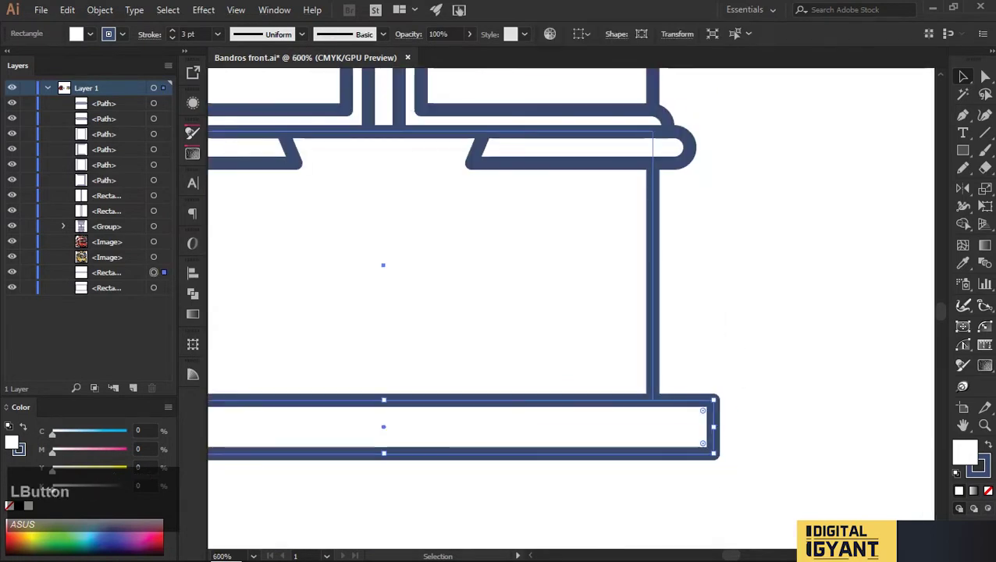
Step: Widen the body rectangle symmetrically so it extends slightly beyond the windows on both sides
click(652, 267)
drag(652, 267, 667, 148)
click(712, 278)
scroll(712, 278, down, 1)
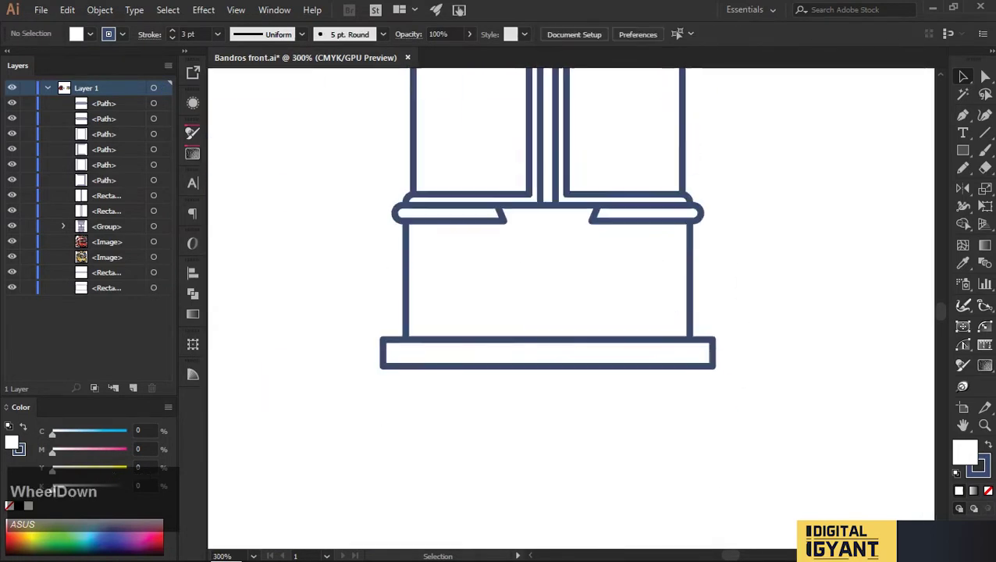
Step: Round the corners of the bumper bar beneath the body
click(382, 343)
scroll(382, 344, up, 1)
click(468, 408)
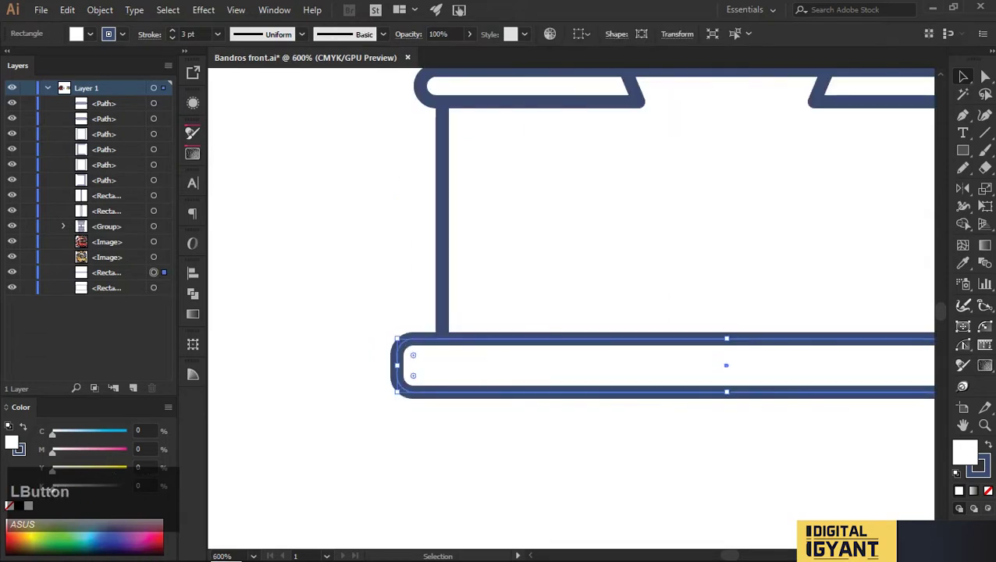
scroll(468, 407, down, 1)
drag(468, 407, 426, 506)
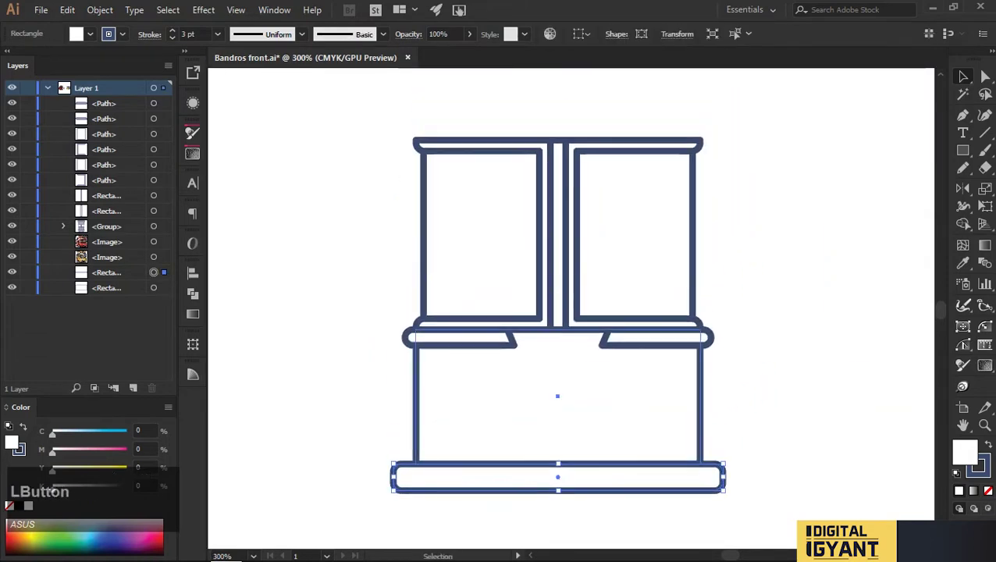
Step: Duplicate the body rectangle in place and shrink it symmetrically into a centred inset panel with narrow margins above and below
click(558, 397)
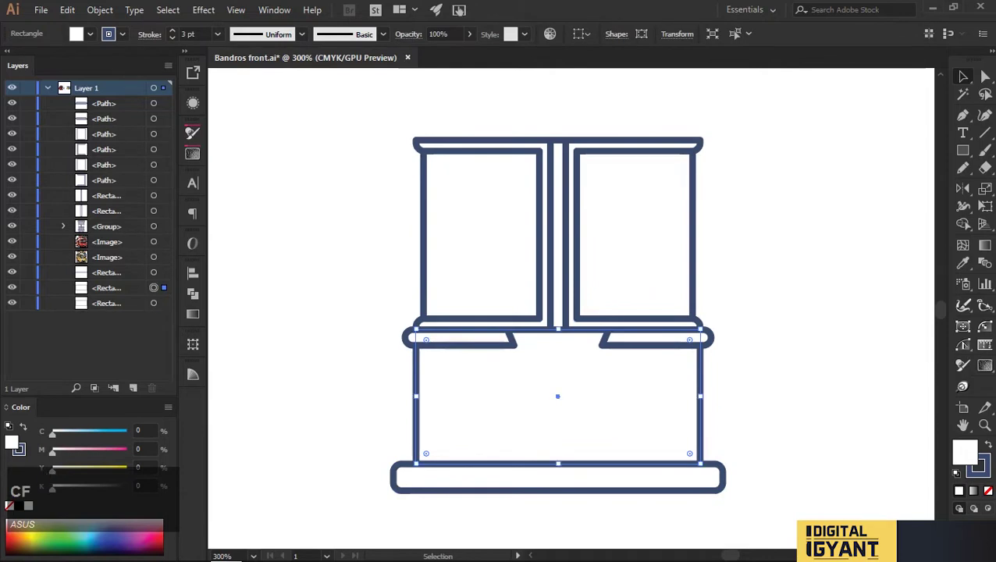
drag(700, 396, 652, 396)
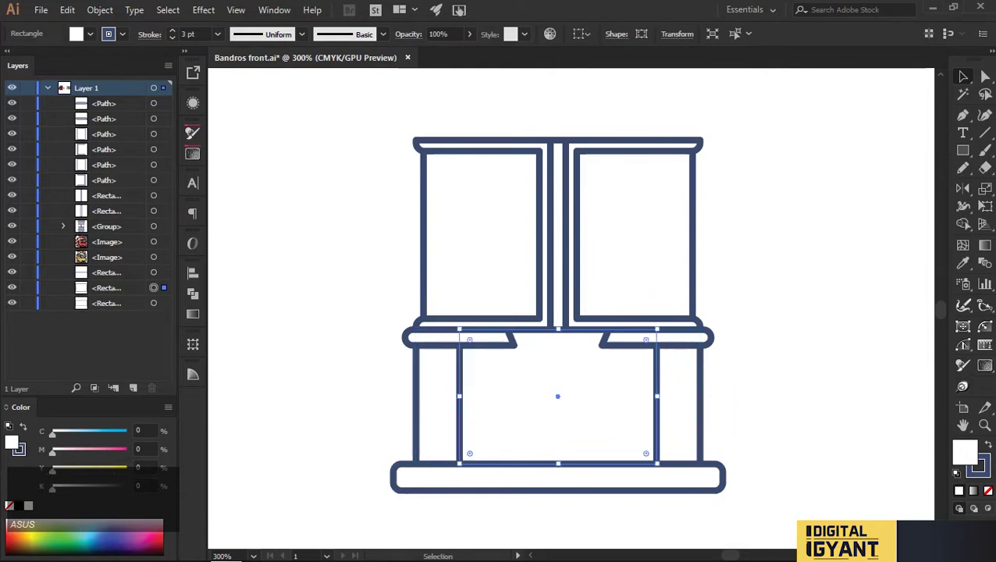
drag(558, 328, 557, 355)
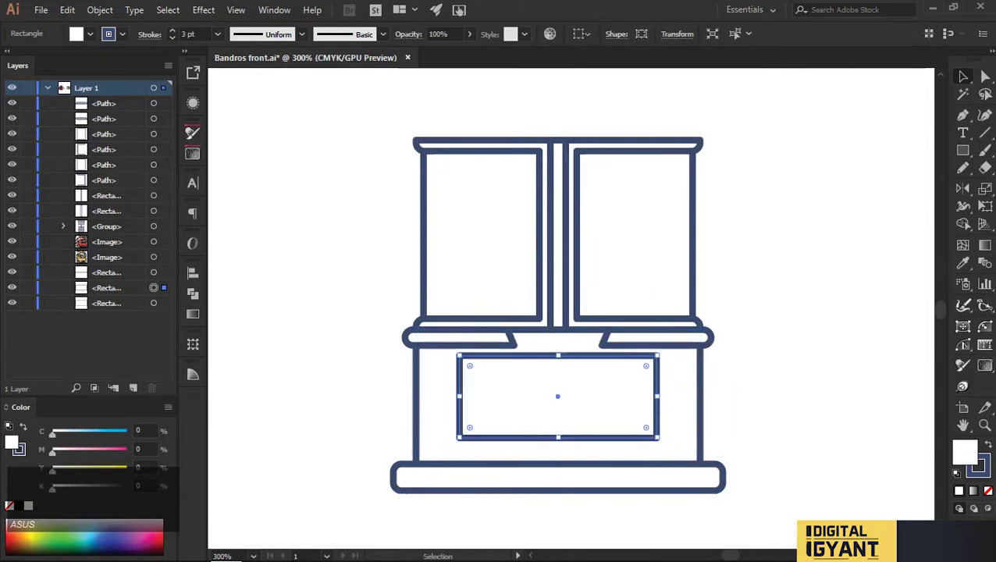
drag(558, 438, 557, 448)
drag(557, 355, 554, 334)
scroll(561, 384, up, 2)
drag(552, 521, 552, 521)
scroll(552, 422, down, 2)
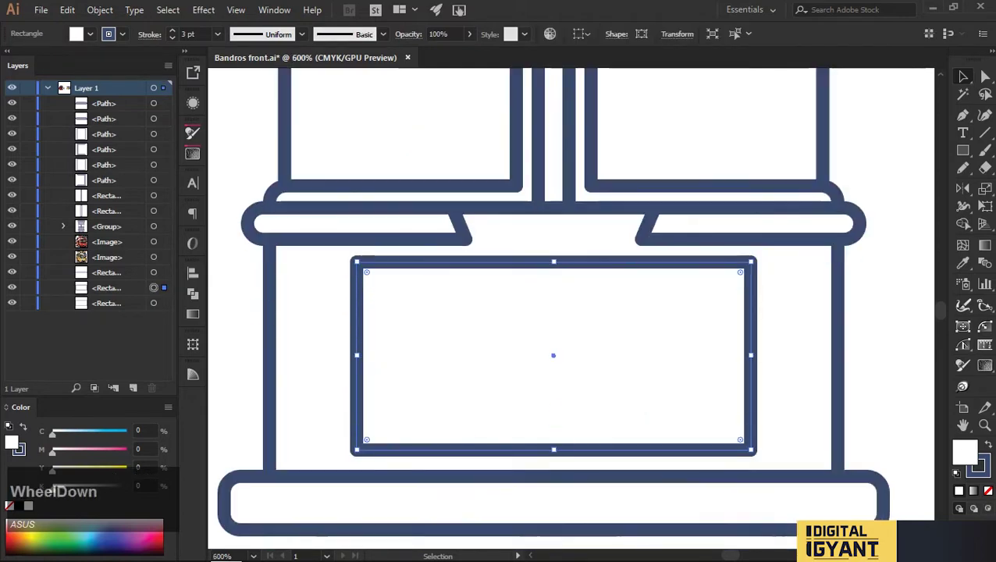
Step: Draw a small upright rectangle centred across the inset panel's upper edge, slightly wider than the windshield's centre strip
click(825, 368)
scroll(825, 368, down, 2)
drag(825, 368, 803, 405)
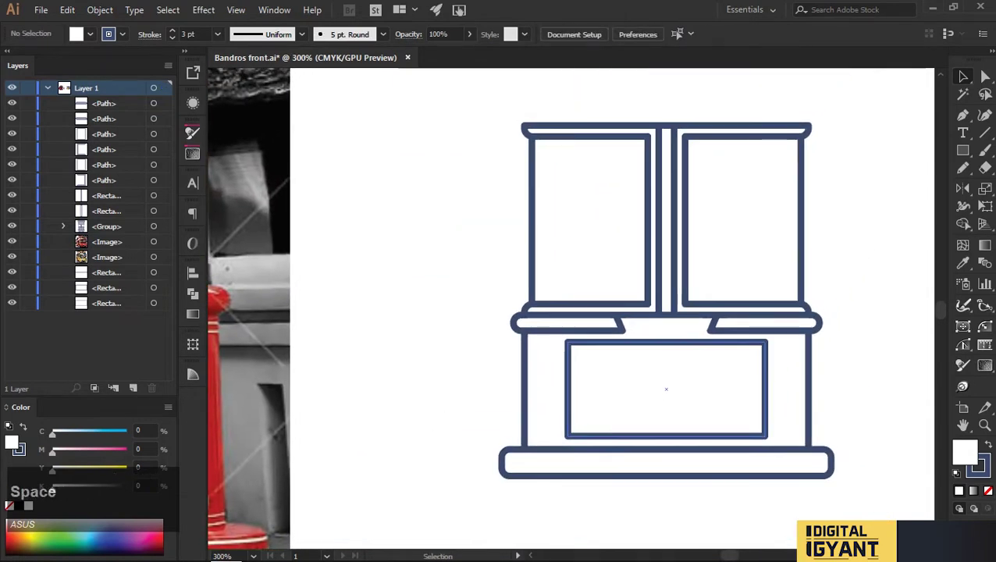
drag(666, 359, 676, 383)
scroll(676, 344, up, 2)
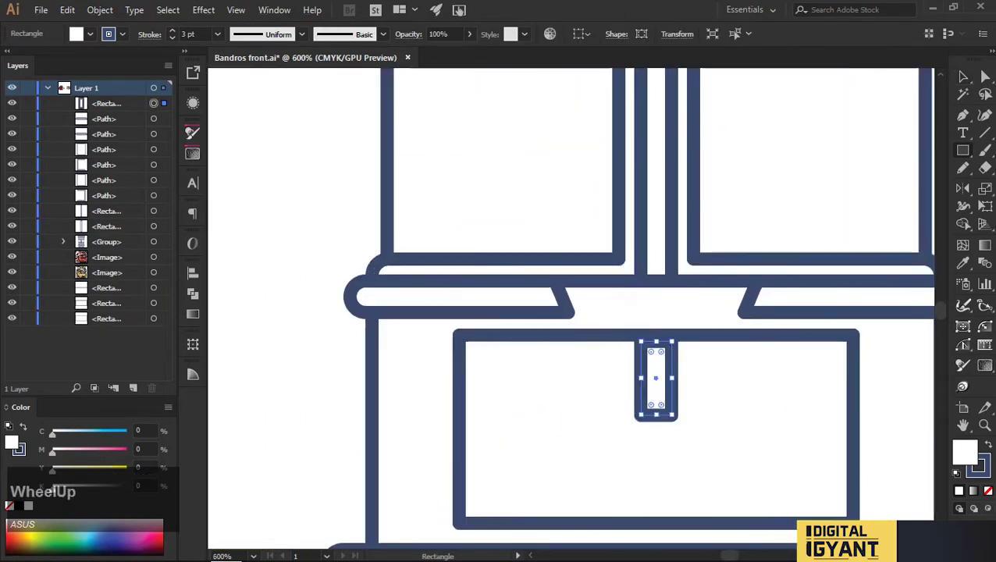
drag(672, 358, 697, 358)
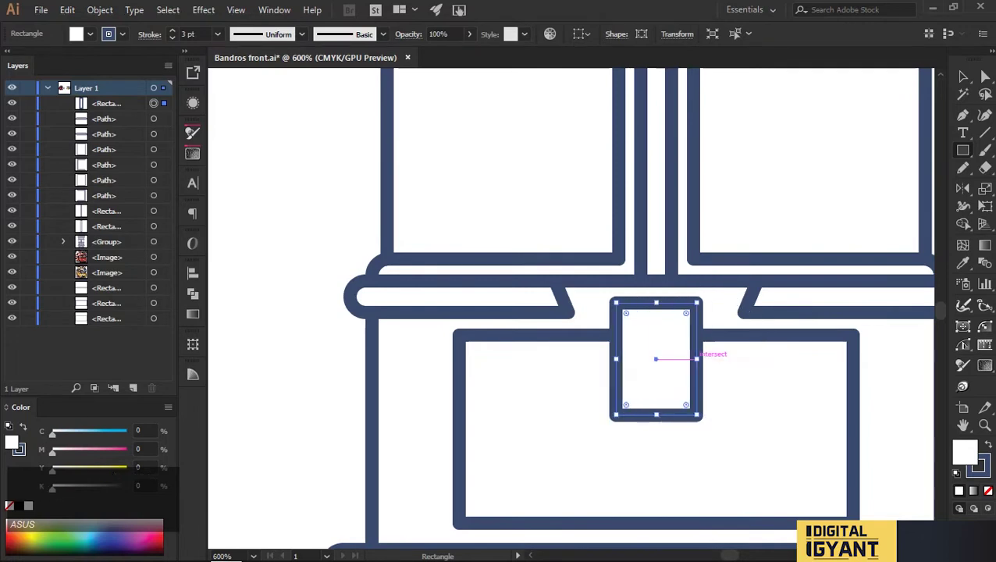
click(751, 357)
Step: Subtract the small rectangle from the inset panel with the Shape Builder to form a notch in its upper edge
click(536, 298)
shift+click(546, 429)
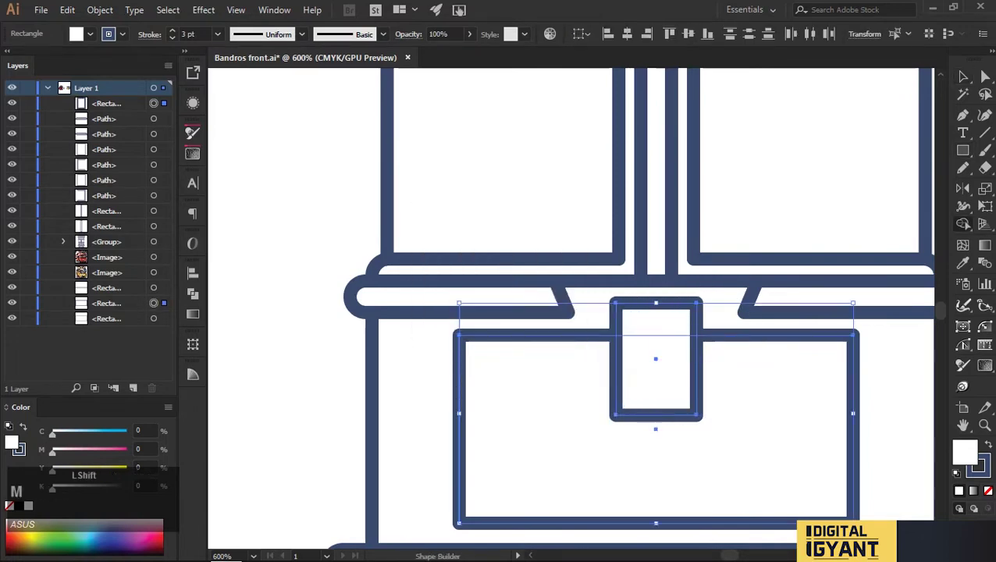
key(shift+m)
alt+click(656, 359)
key(v)
Step: Cut the inset panel's path at both upper corners of the notch and delete the notch outline, leaving a gap
key(c)
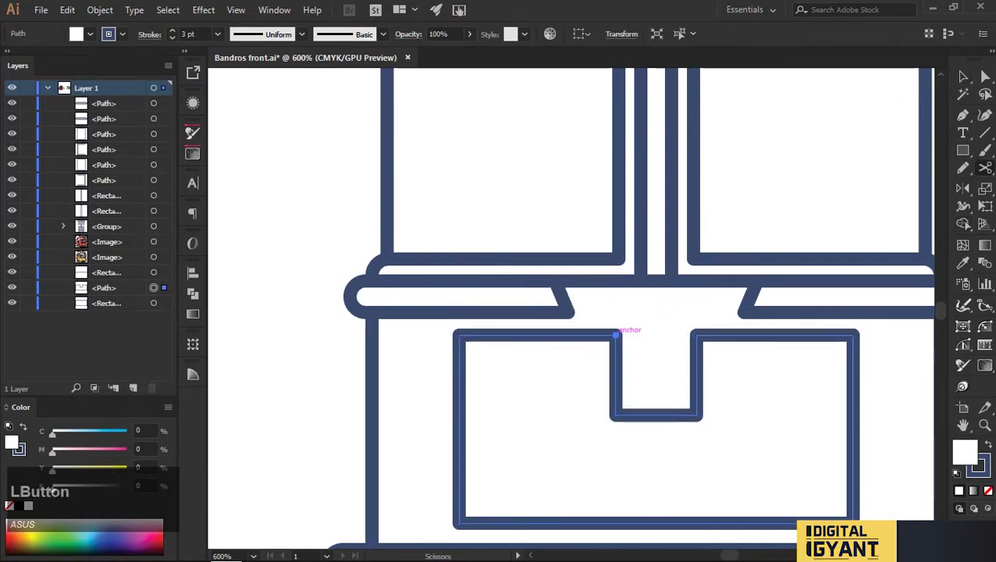
click(616, 334)
click(616, 334)
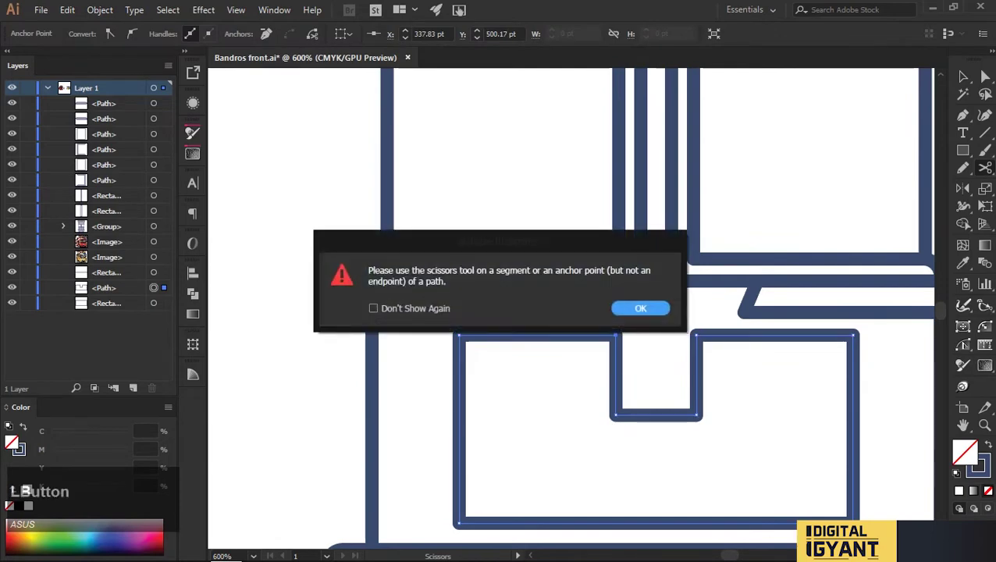
click(638, 306)
click(695, 334)
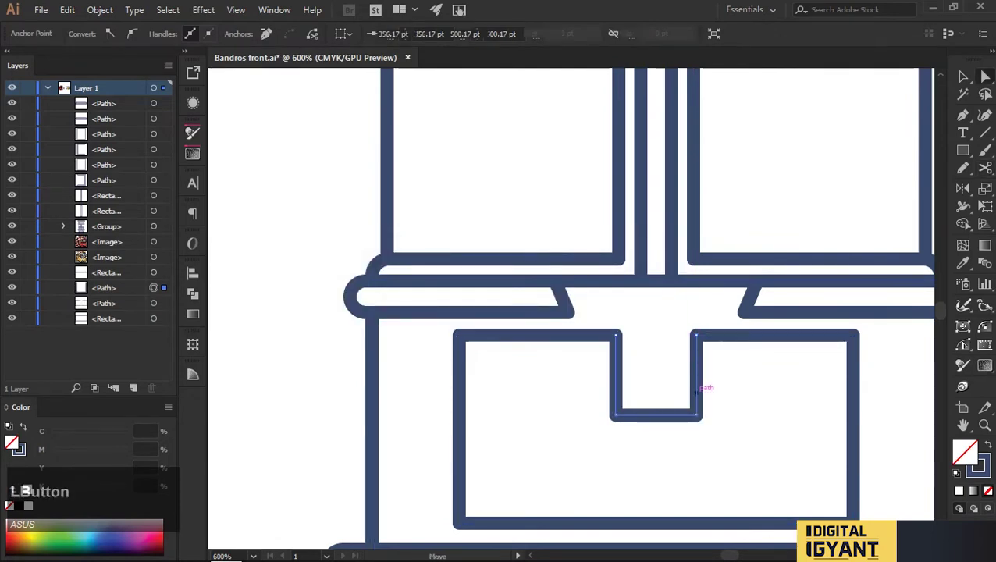
key(a)
click(656, 415)
key(Delete)
key(v)
Step: Draw a narrow side panel between the body's left edge and the inset panel, and copy it to the right side
key(ctrl+minus)
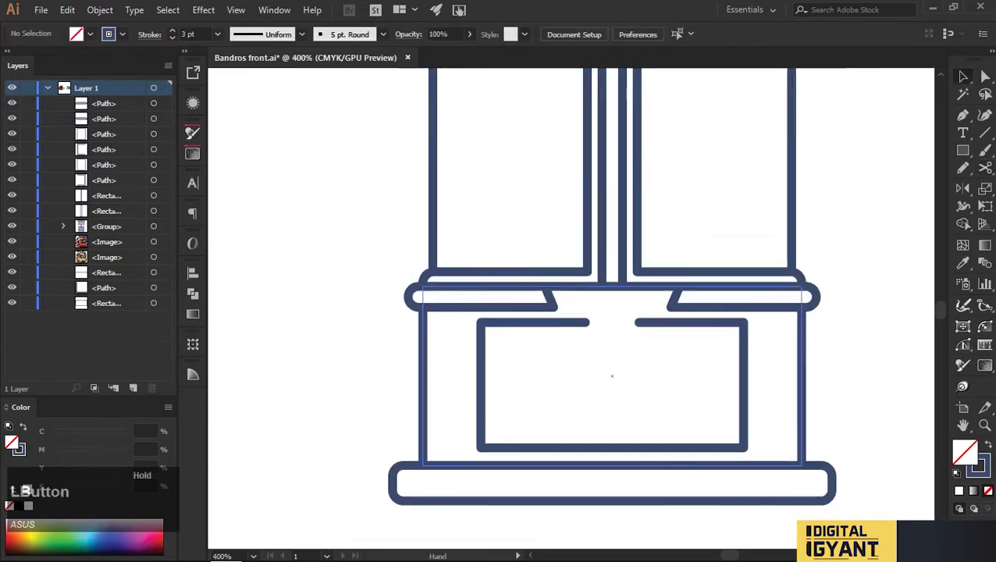
drag(447, 301, 392, 429)
key(v)
mouse_move(451, 365)
mouse_down()
mouse_move(435, 366)
mouse_move(769, 364)
mouse_up()
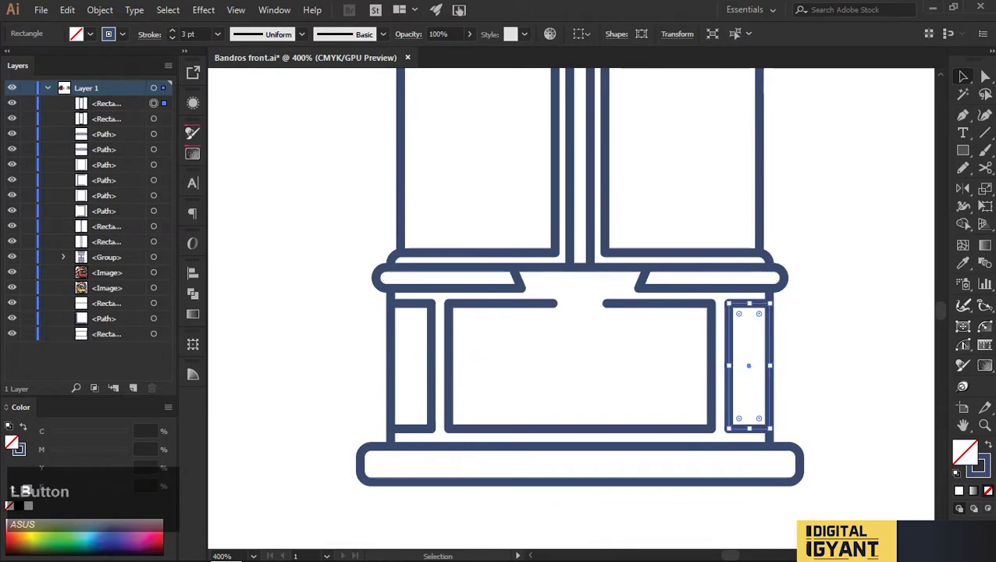
click(741, 405)
Step: Draw a headlight circle over the gap between the left side panel and the inset panel, and give it a white fill
scroll(741, 405, down, 3)
drag(741, 405, 714, 396)
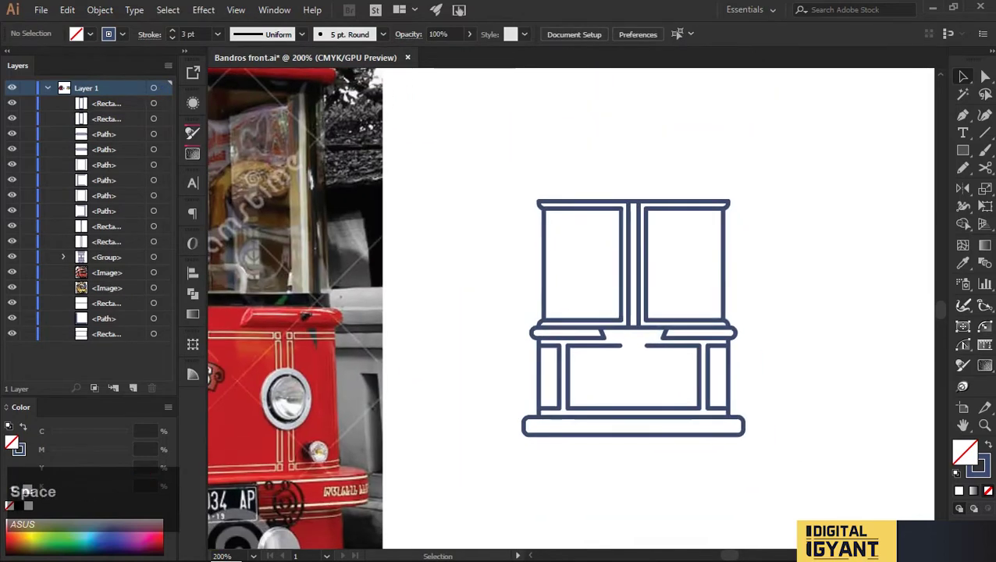
scroll(555, 366, up, 4)
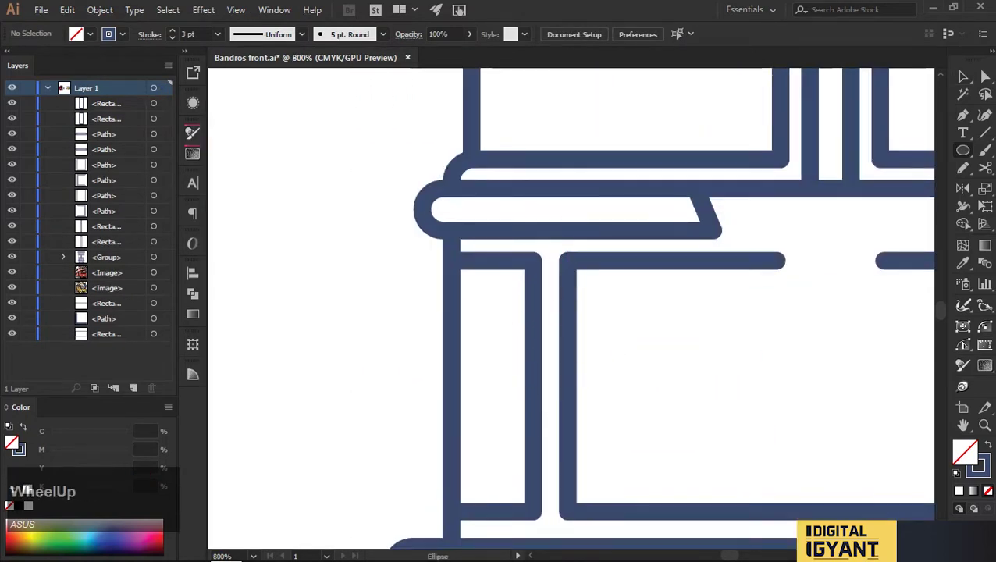
mouse_move(550, 367)
mouse_down()
mouse_move(604, 421)
mouse_move(734, 392)
mouse_up()
key(i)
click(830, 367)
scroll(562, 364, down, 3)
key(v)
click(593, 406)
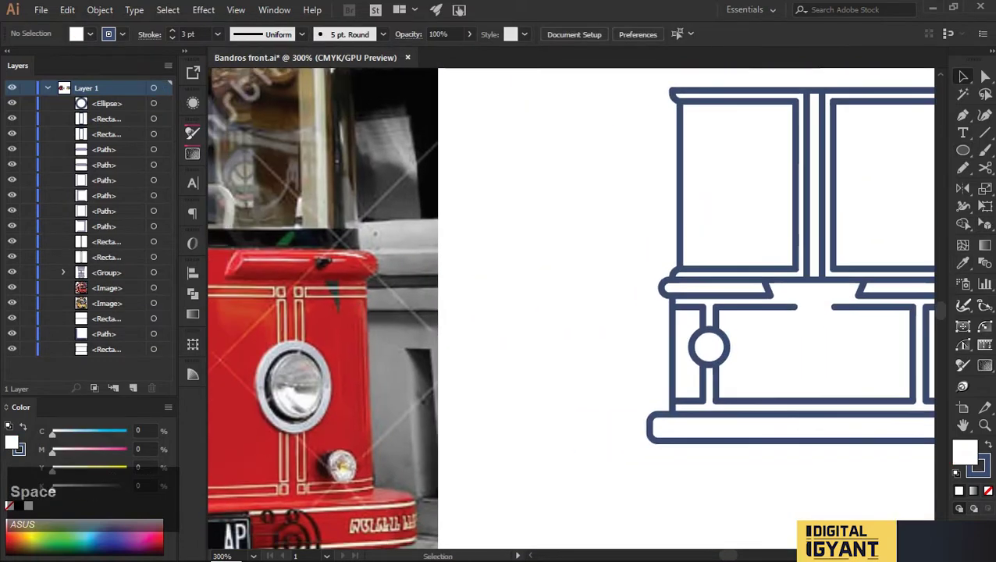
Step: Narrow the central inset panel symmetrically and widen the right side panel towards it
drag(873, 364, 812, 363)
scroll(758, 362, up, 1)
click(812, 423)
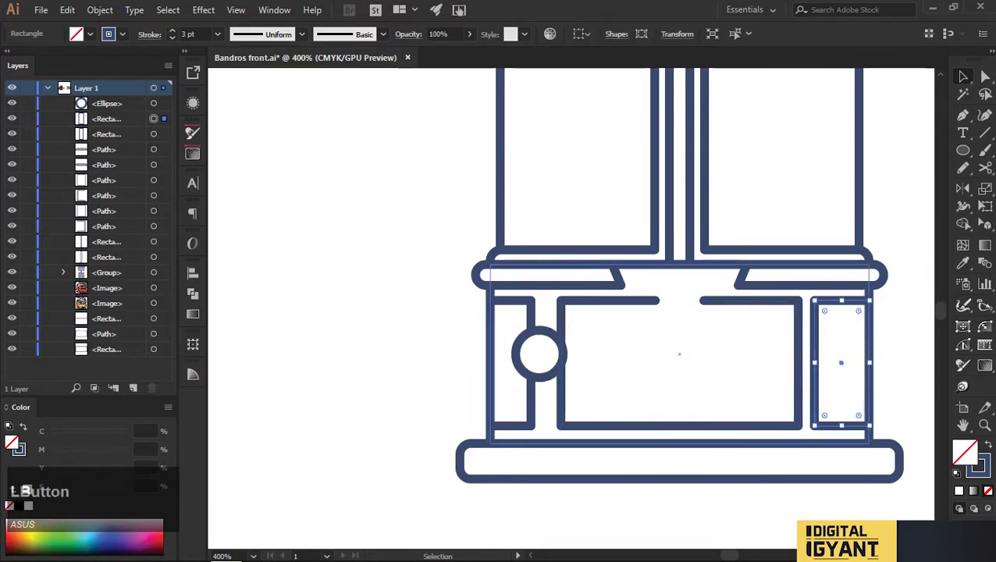
Step: Replace the left side panel with a copy of the widened right side panel
click(532, 404)
key(Delete)
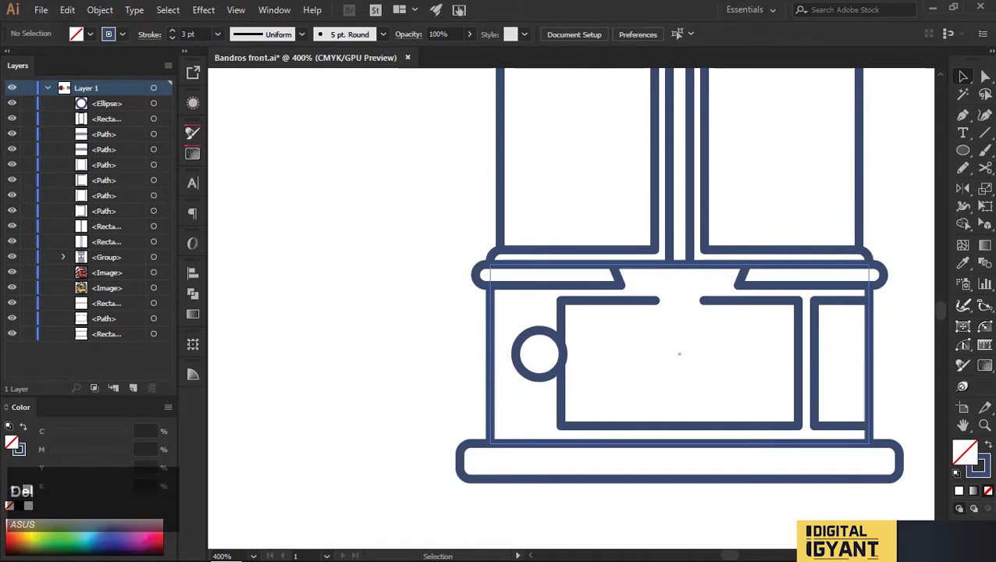
click(823, 377)
click(824, 378)
drag(840, 364, 346, 343)
Step: Turn the headlight circle, centred on the left panel gap, into two concentric rings with the inner one 11.683 pt in diameter
ctrl+click(430, 352)
scroll(470, 383, up, 3)
scroll(468, 373, down, 3)
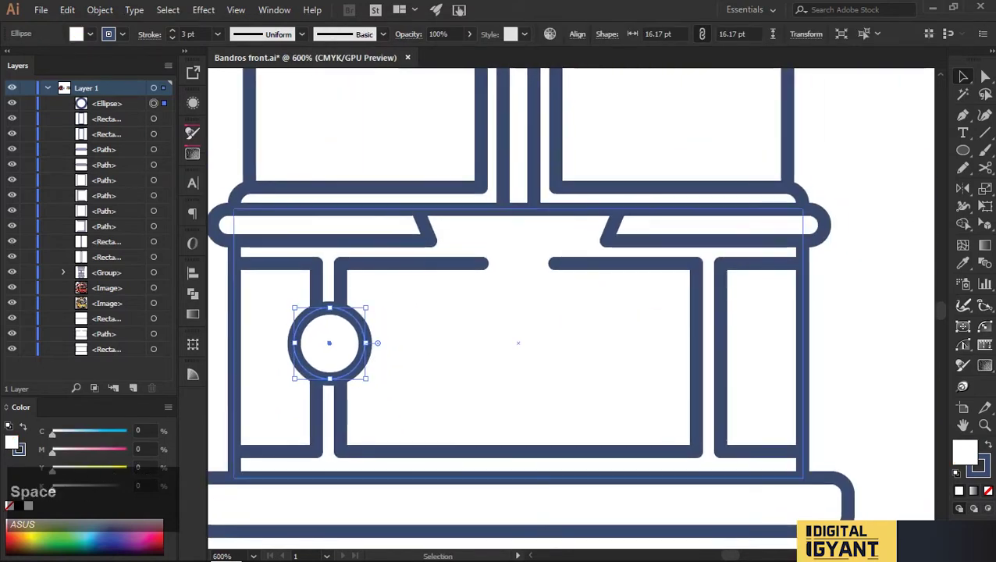
mouse_move(366, 308)
mouse_down()
mouse_move(378, 296)
mouse_move(356, 318)
mouse_up()
key(ctrl+c)
key(ctrl+f)
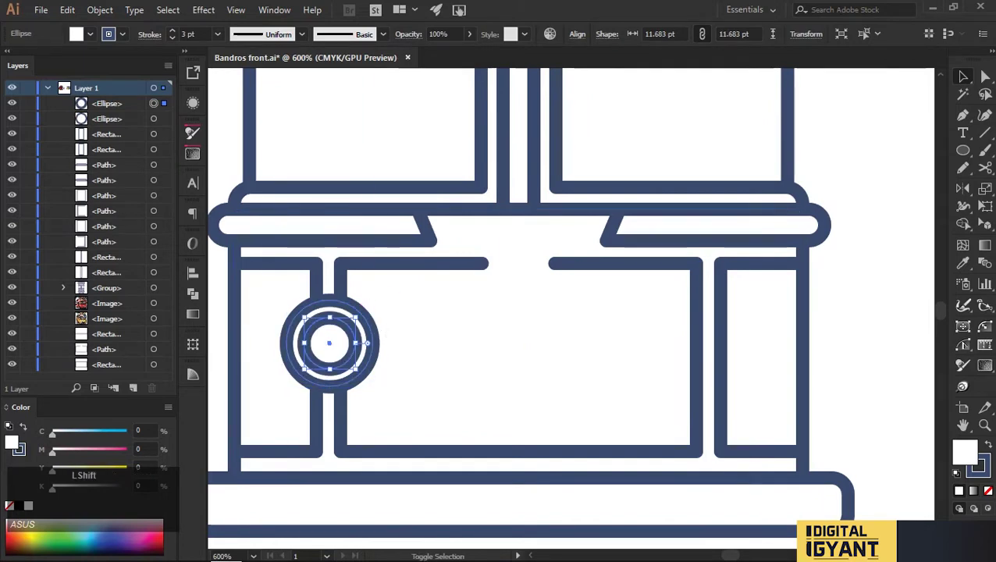
Step: Copy the concentric headlight to the right panel gap and group the circles of each headlight separately
drag(286, 343, 662, 343)
key(ctrl+g)
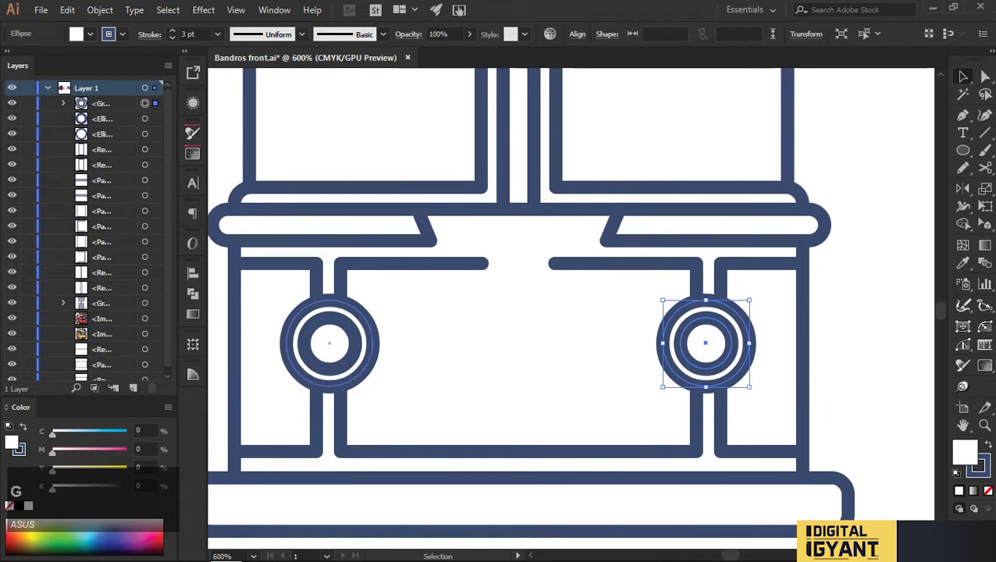
shift+click(378, 344)
key(ctrl+g)
Step: Select both headlight groups and shift them slightly sideways to centre them across the body
shift+click(742, 344)
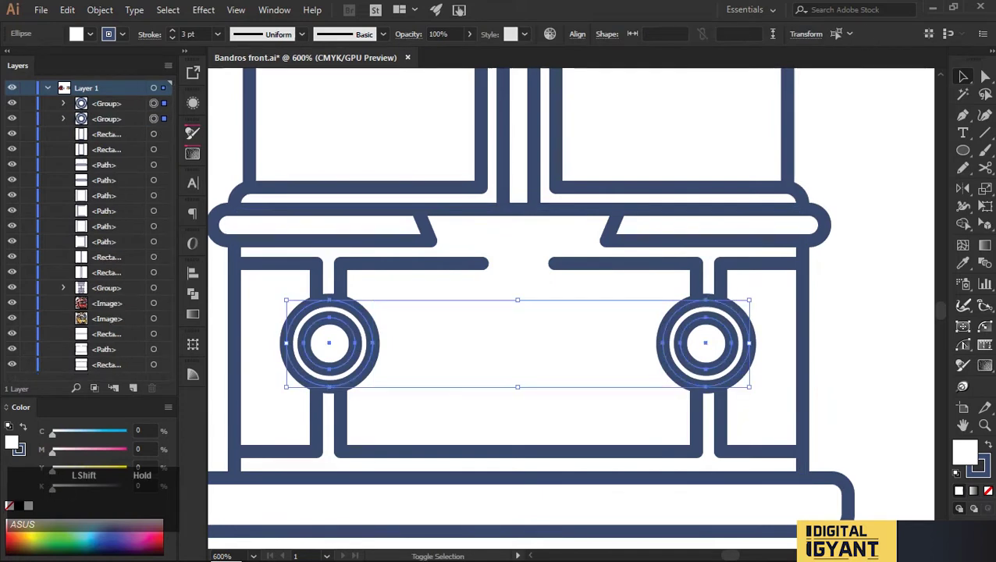
drag(517, 343, 518, 344)
click(838, 311)
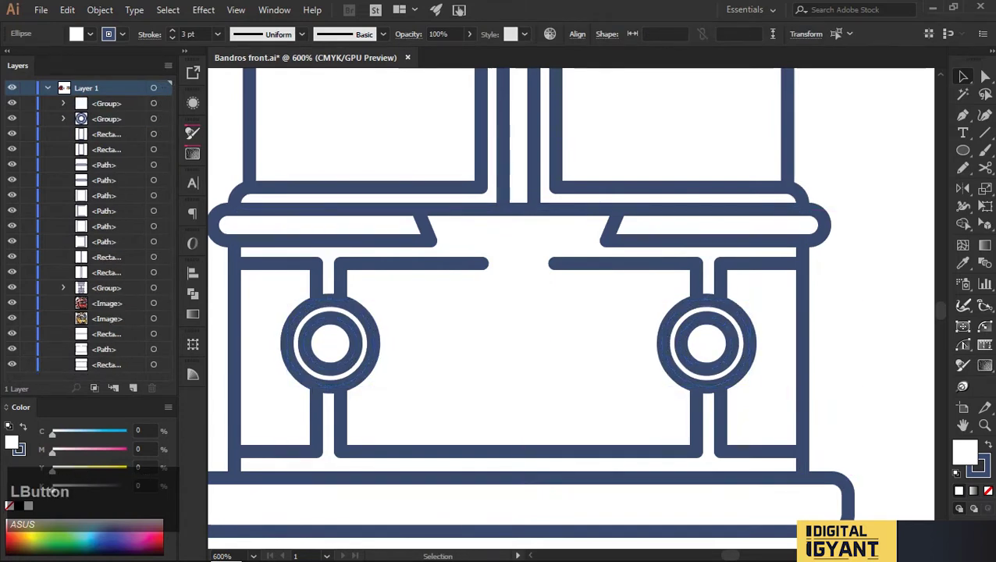
Step: Draw a small square between the headlights and reshape it into a pentagon badge with a narrow base and a top point raised about 6 pt
alt+scroll(838, 311, down, 3)
scroll(838, 311, up, 1)
alt+scroll(669, 375, up, 1)
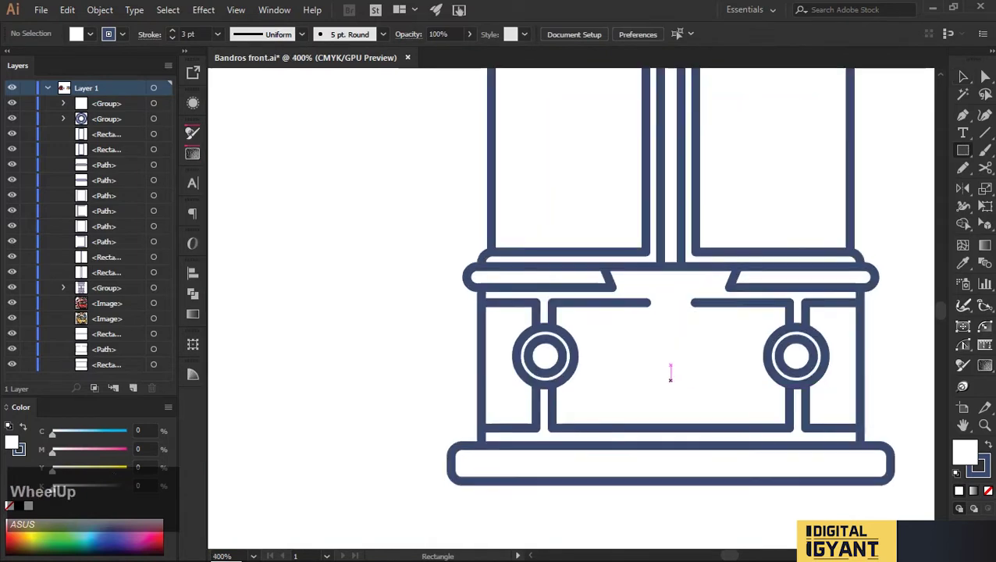
drag(670, 373, 692, 395)
key(e)
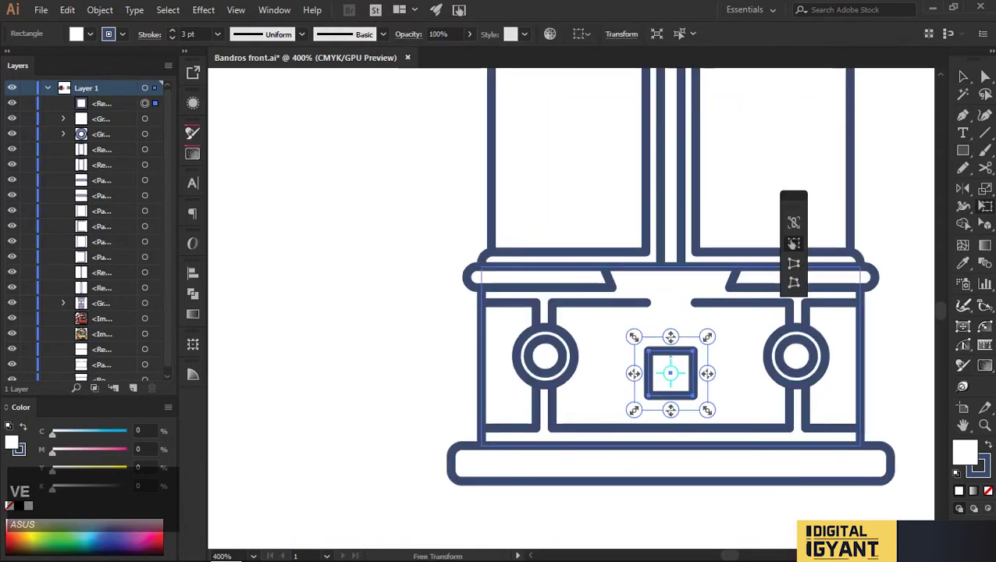
drag(633, 408, 609, 358)
key(p)
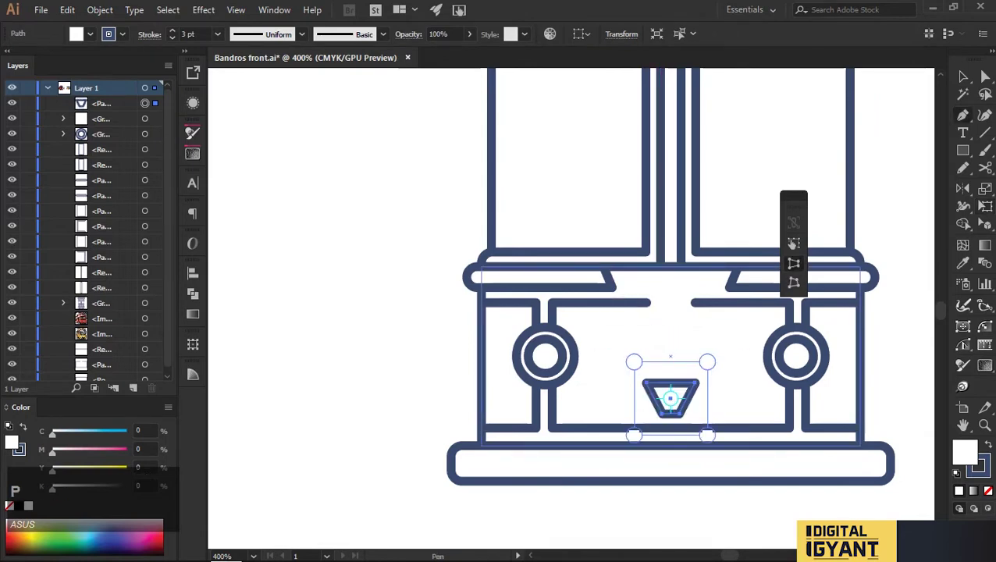
drag(670, 382, 667, 362)
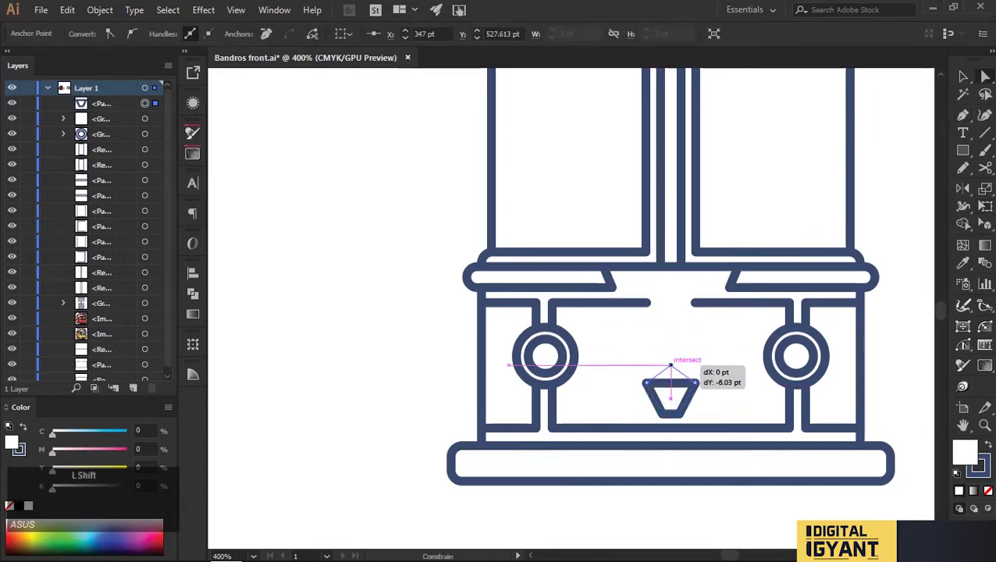
Step: Round the badge's corners, using about 4.75 pt at the base, 4.26 pt at the top point and 1.88 pt at the sides
scroll(681, 412, up, 3)
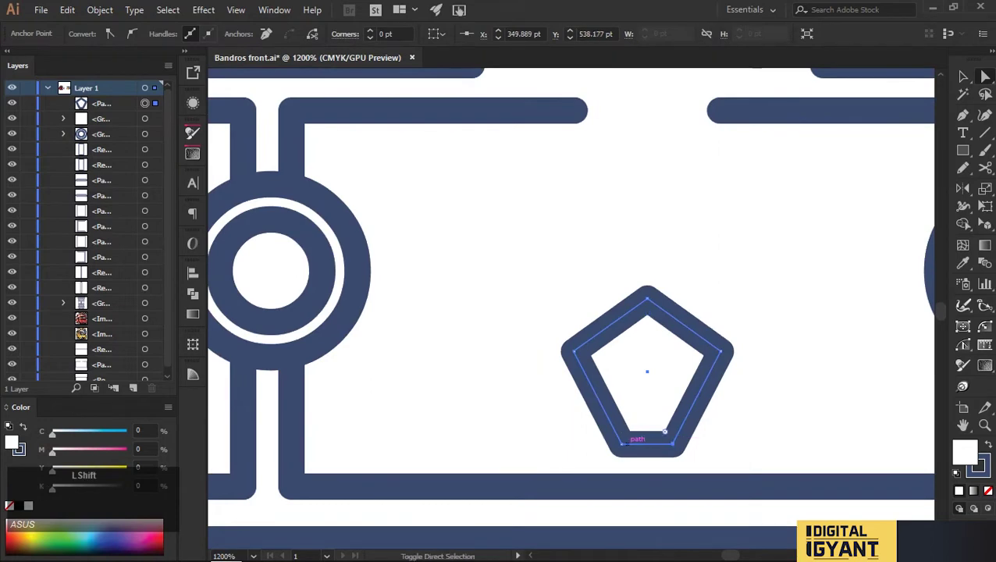
drag(647, 441, 647, 402)
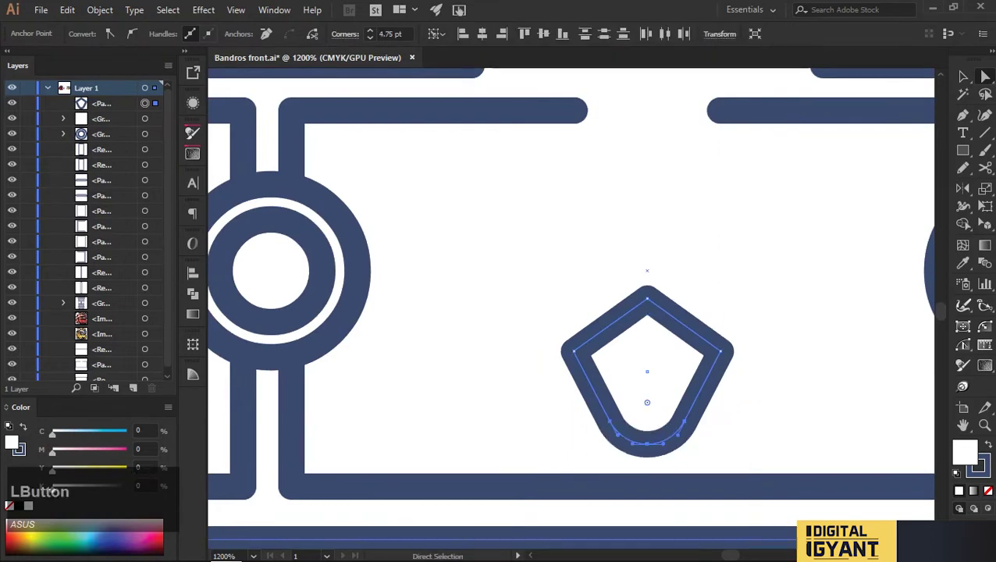
click(647, 299)
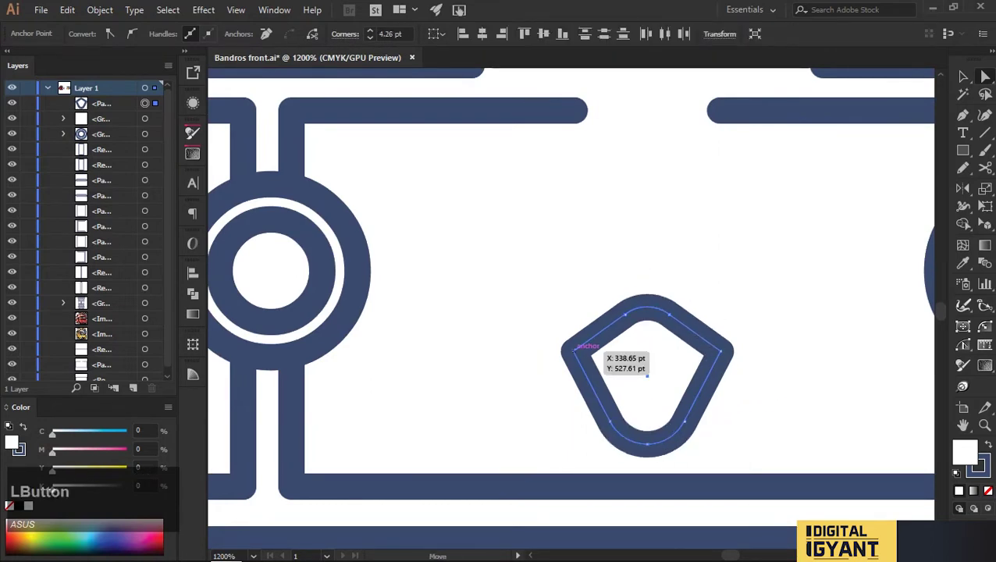
click(576, 350)
drag(706, 355, 699, 357)
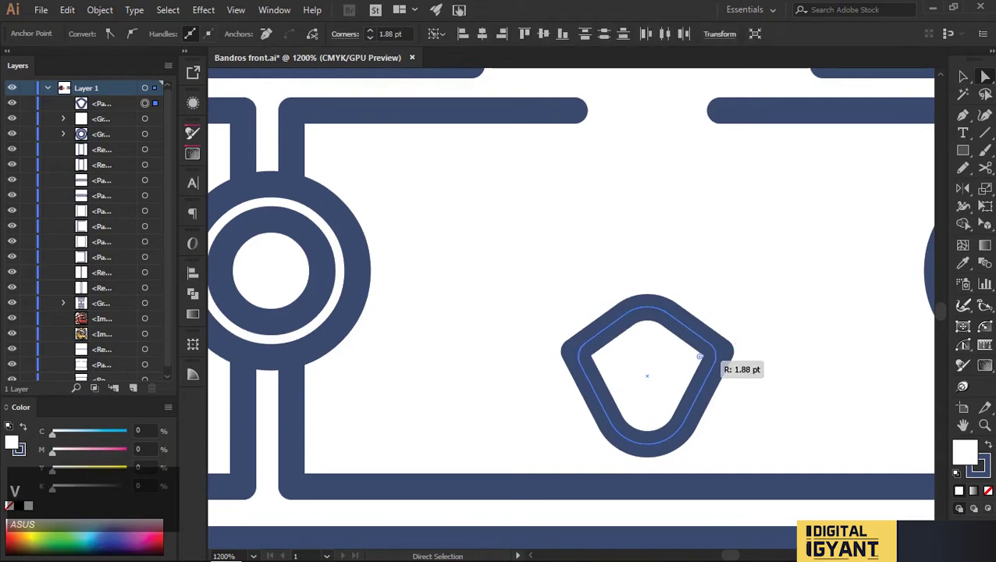
key(v)
Step: Enlarge the rounded badge slightly about its centre
scroll(651, 367, down, 3)
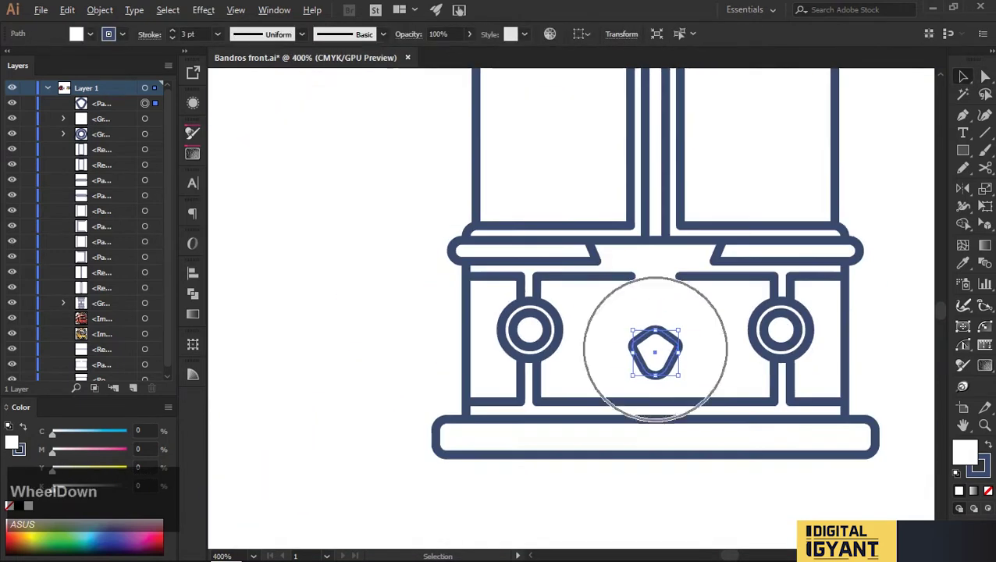
click(711, 413)
click(656, 344)
drag(680, 329, 687, 323)
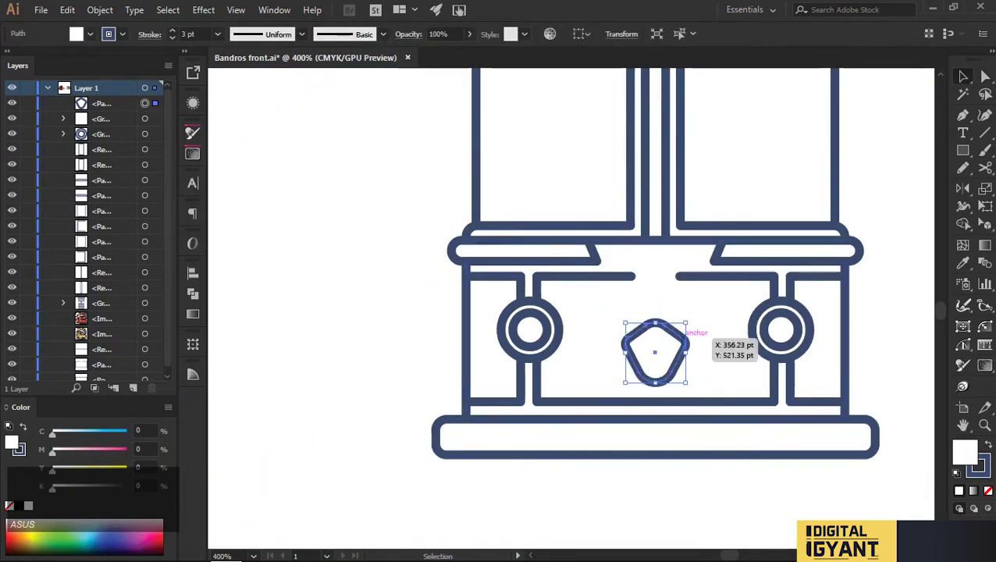
scroll(687, 322, up, 2)
scroll(656, 351, down, 3)
click(687, 375)
key(space)
drag(686, 375, 676, 393)
scroll(604, 422, up, 1)
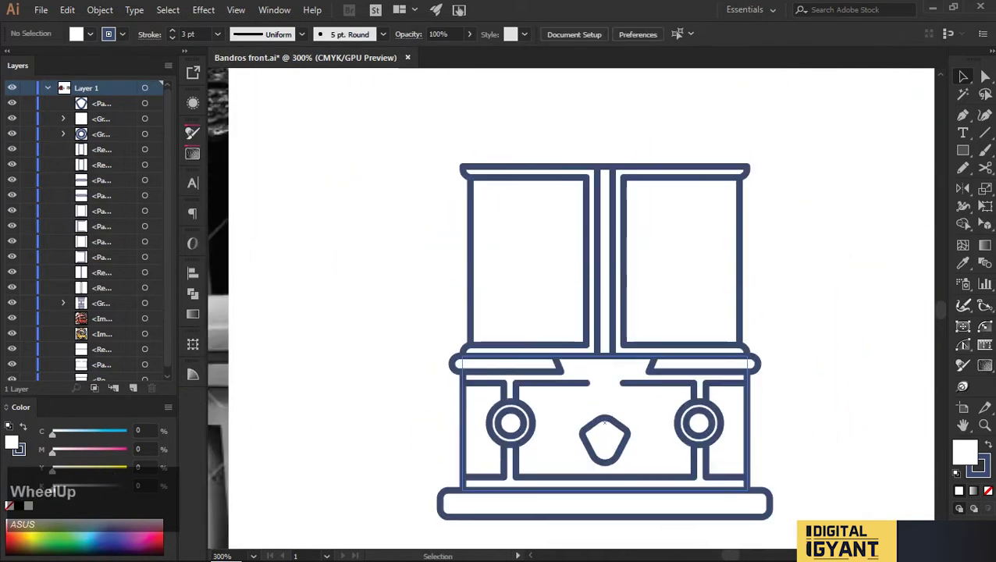
Step: Slightly reduce the inner ring of both headlights inside their groups so the gap to the outer ring widens
scroll(605, 423, up, 1)
double_click(511, 341)
click(512, 341)
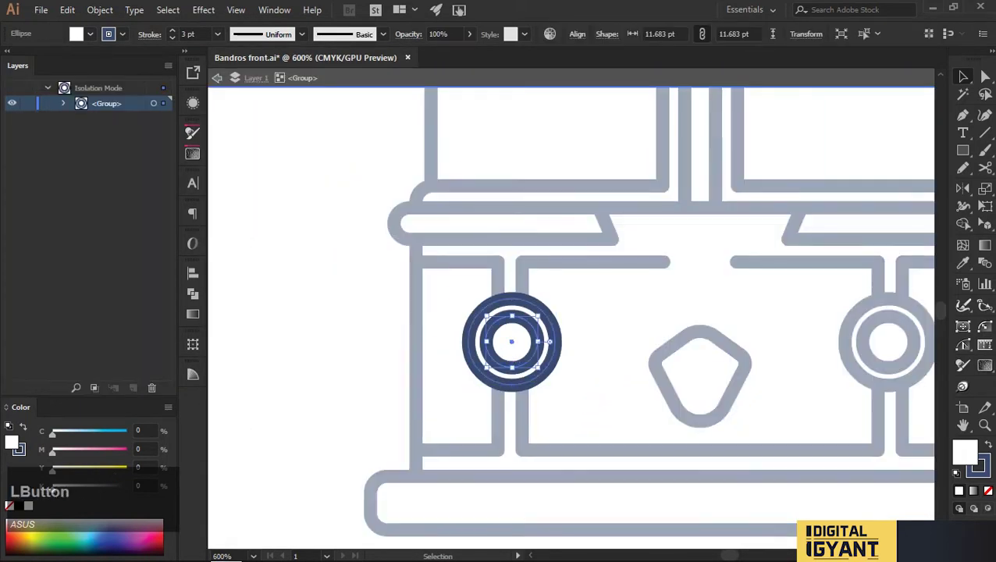
double_click(617, 352)
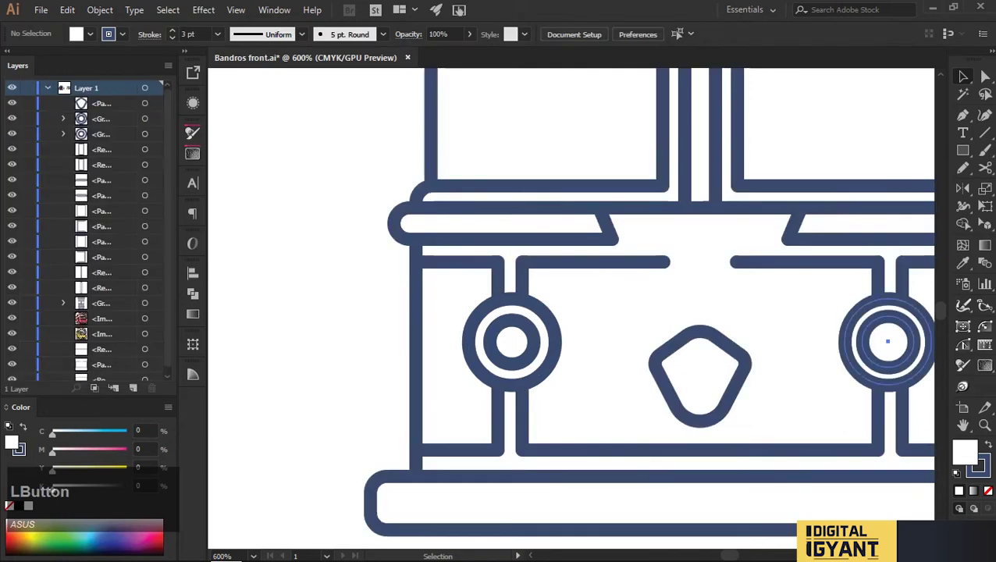
double_click(887, 341)
click(887, 341)
drag(900, 315, 900, 314)
drag(511, 341, 512, 320)
double_click(617, 351)
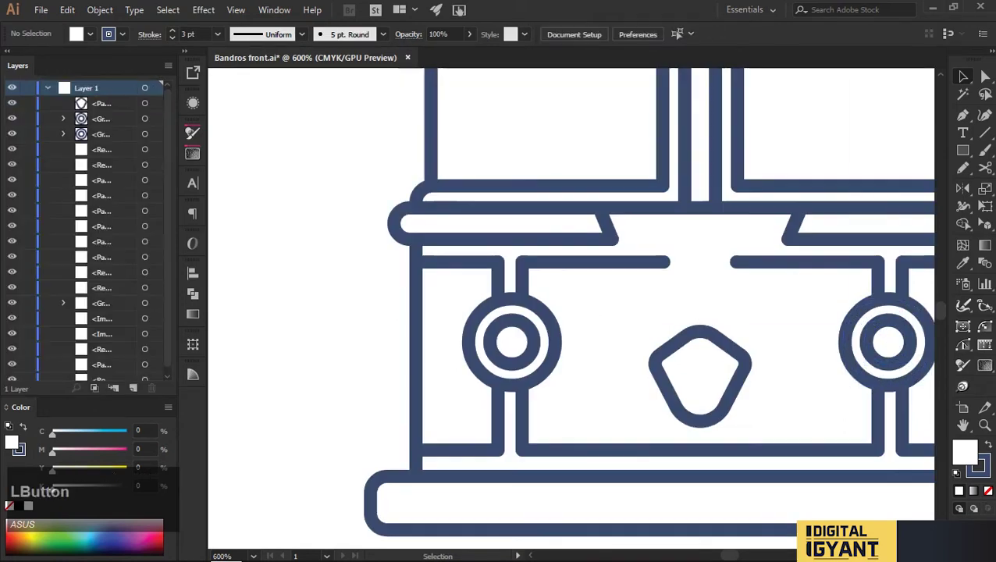
Step: Draw an unfilled outlined fog lamp circle 5.295 pt in diameter in the left side panel, below the headlight
drag(616, 351, 612, 311)
key(m)
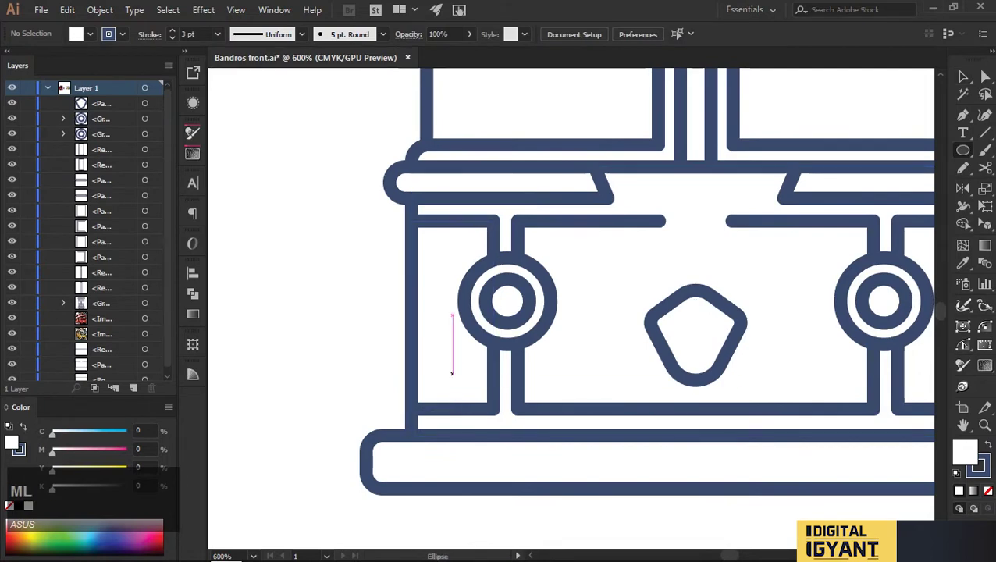
drag(452, 373, 466, 394)
key(shift+x)
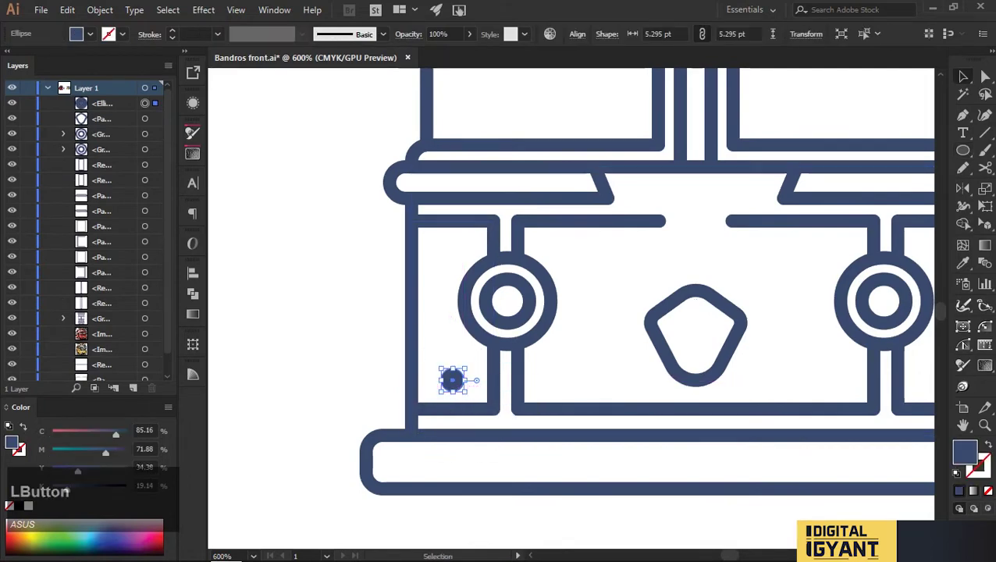
key(space)
drag(546, 312, 390, 334)
key(ctrl+z)
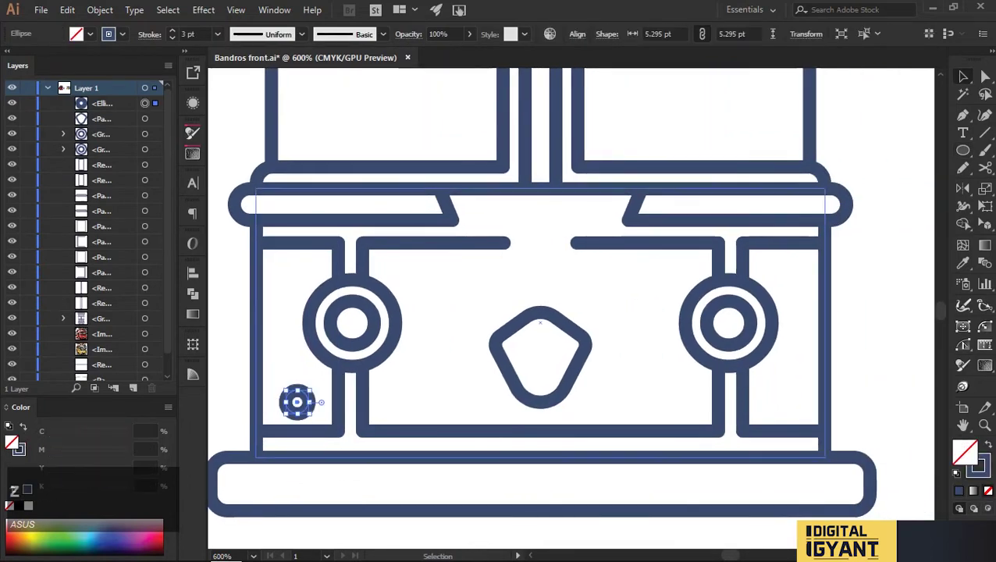
Step: Copy the small fog lamp circle into the right side panel and centre the pair across the body
drag(297, 402, 789, 400)
shift+click(296, 402)
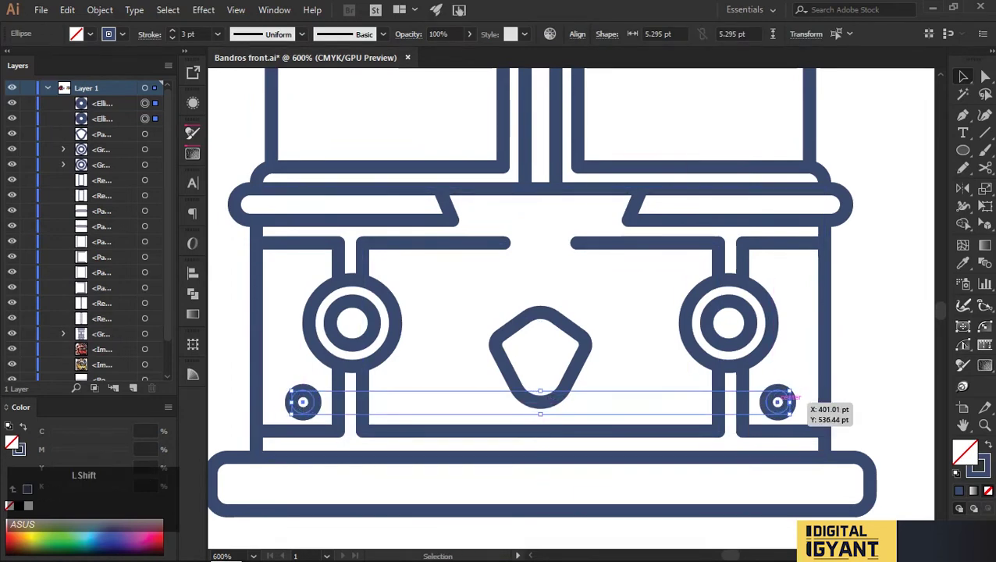
scroll(849, 367, down, 3)
click(849, 367)
key(space)
drag(849, 367, 770, 377)
scroll(770, 378, down, 2)
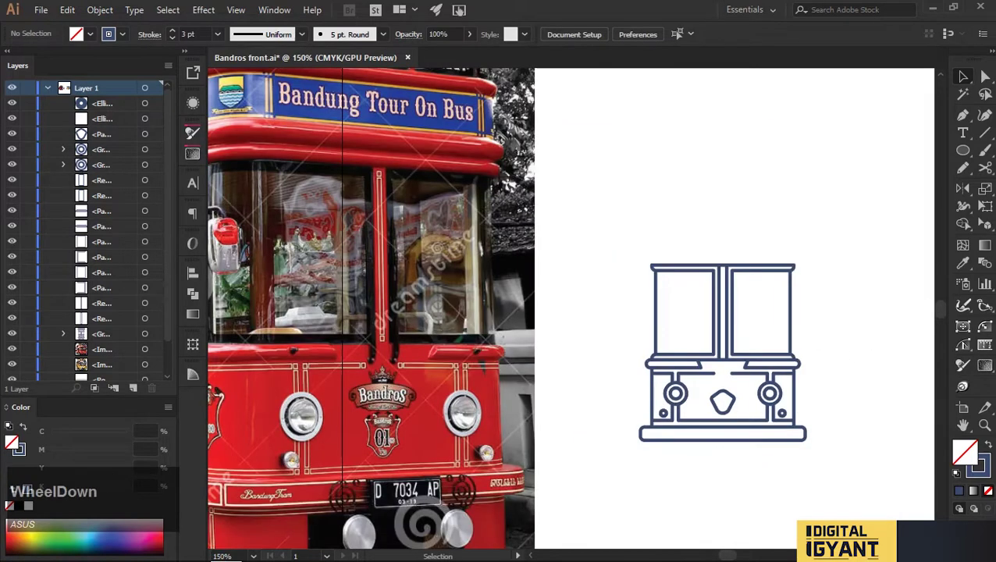
Step: Draw a horizontal banner rectangle just above the badge, extend it down to the badge's top and match its fill and stroke to the badge
scroll(606, 326, up, 5)
key(m)
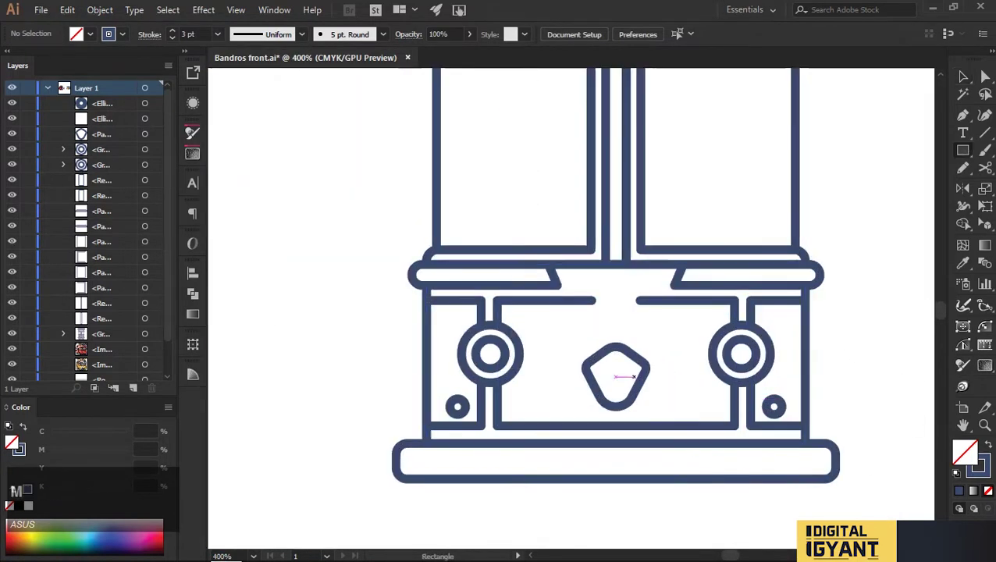
drag(633, 328, 671, 327)
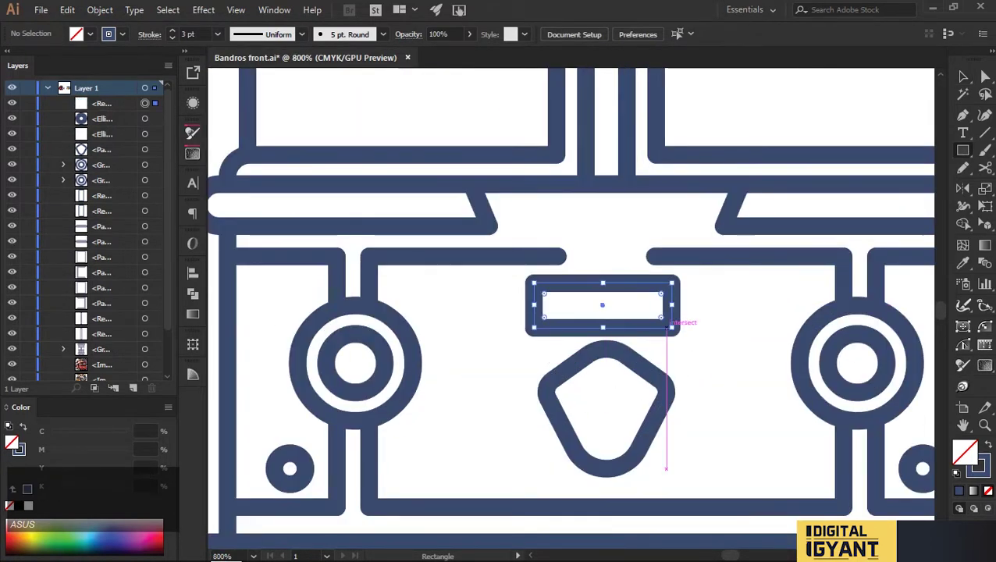
key(v)
drag(602, 327, 606, 355)
key(a)
key(ctrl+z)
click(635, 332)
key(i)
click(606, 361)
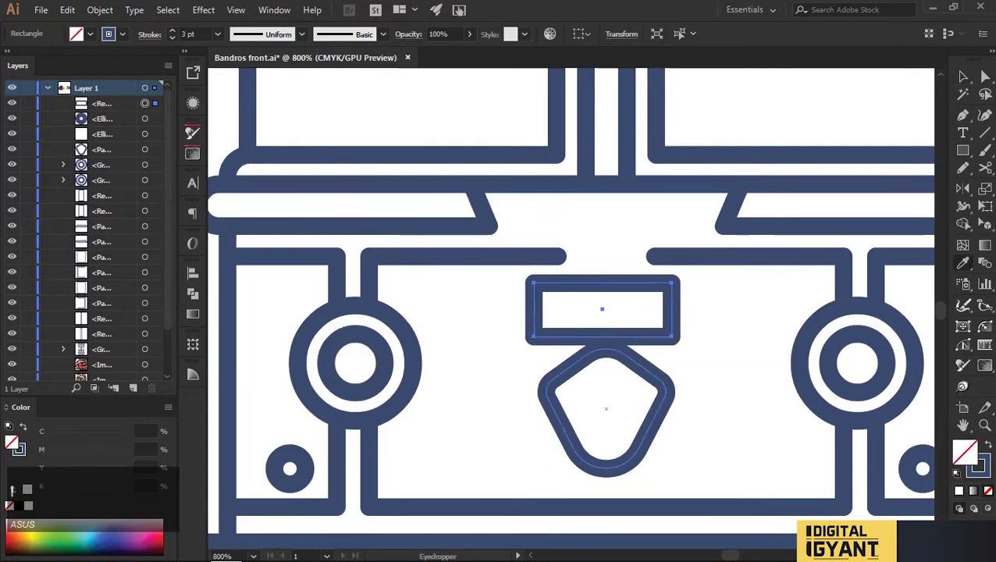
Step: Add a square ribbon tail with a notched outer edge at the banner's lower left corner and bring the banner in front of it
key(v)
drag(656, 341, 556, 309)
drag(533, 309, 521, 335)
key(a)
key(v)
click(604, 412)
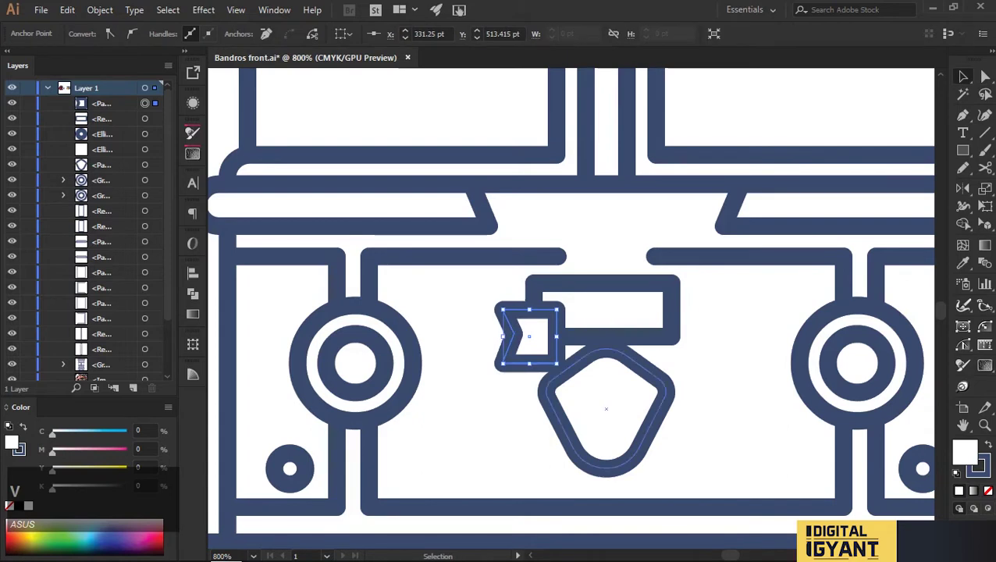
ctrl+click(542, 326)
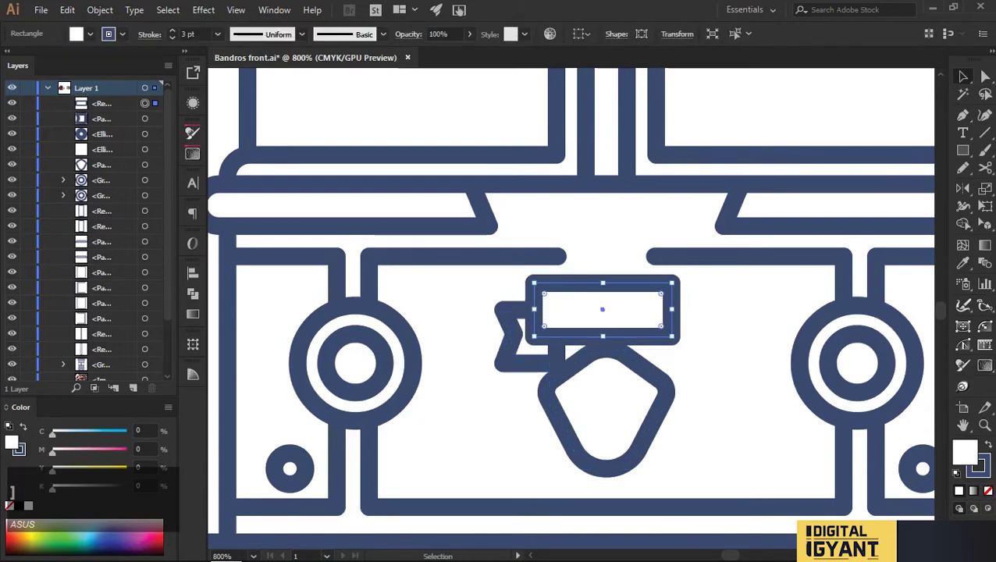
Step: Add a narrow fold piece with slanted ends joining the banner's left end to the ribbon tail, layered behind the banner
key(m)
drag(554, 358, 535, 284)
key(a)
drag(544, 359, 556, 283)
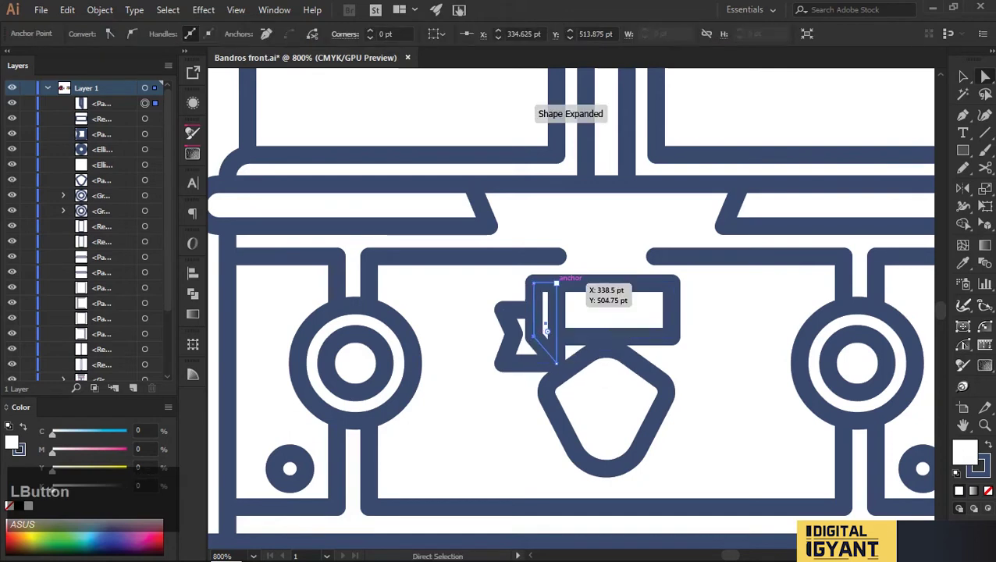
drag(556, 359, 556, 360)
ctrl+click(604, 312)
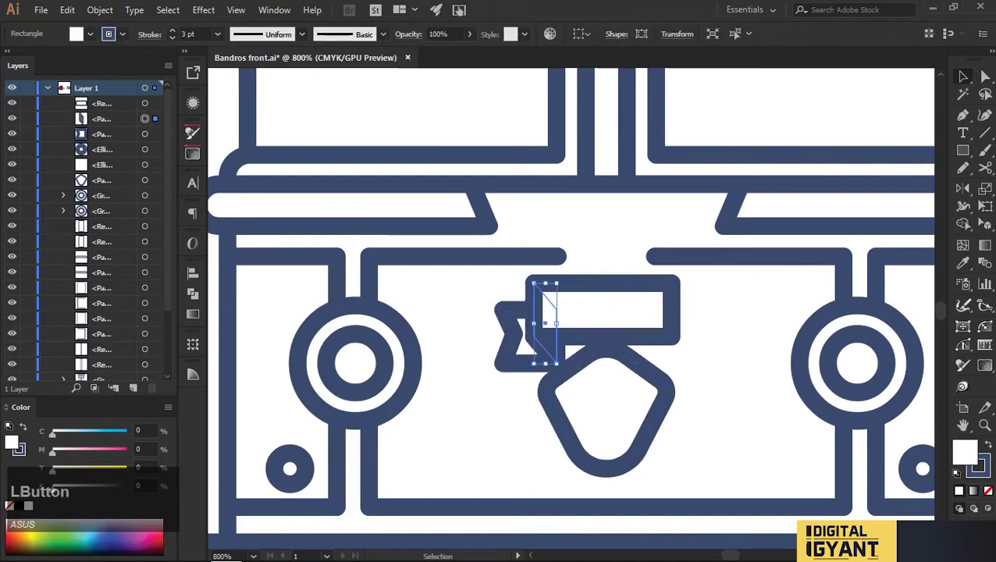
Step: Group the ribbon tail with its fold piece and shift the group outward to the left
right_click(513, 353)
click(547, 153)
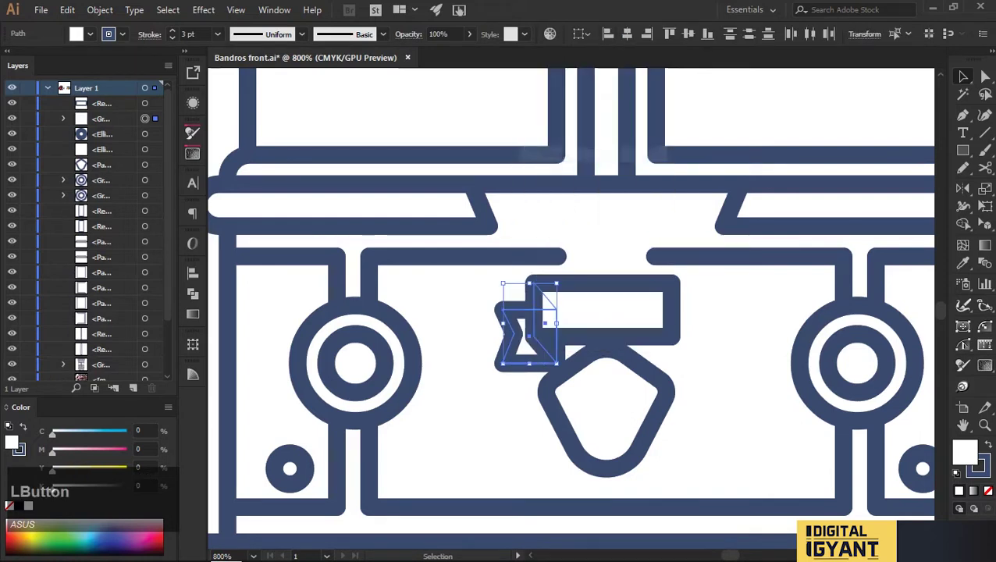
drag(546, 343, 516, 343)
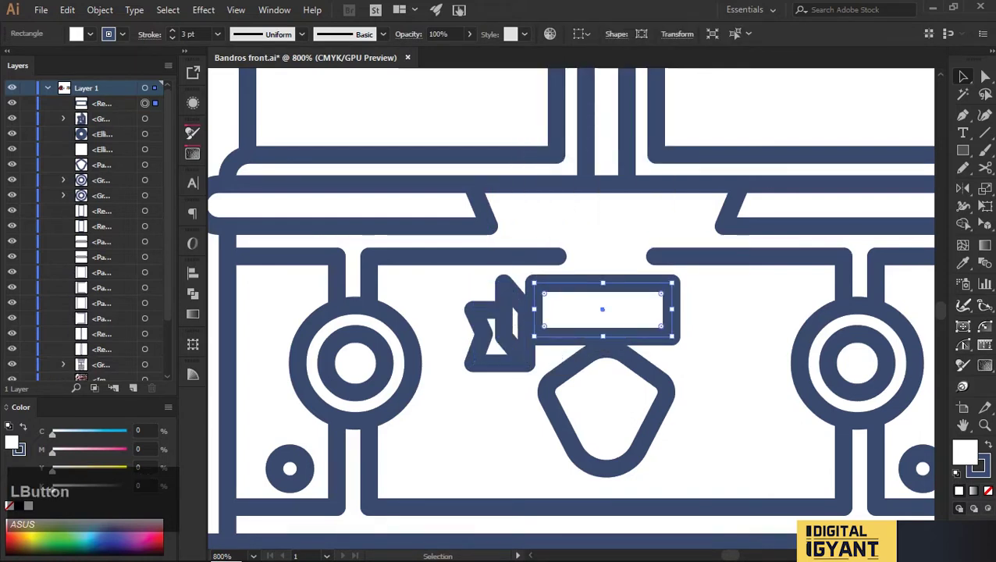
Step: Widen the banner rectangle on both sides and place a mirrored copy of the ribbon tail group at its right end
drag(534, 309, 723, 320)
drag(655, 291, 750, 363)
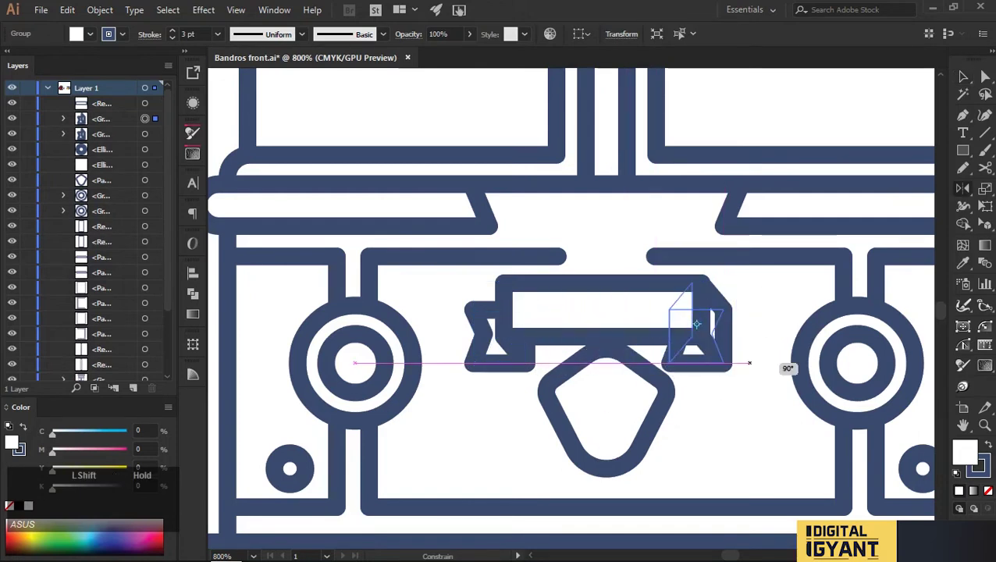
drag(697, 343, 707, 322)
click(731, 316)
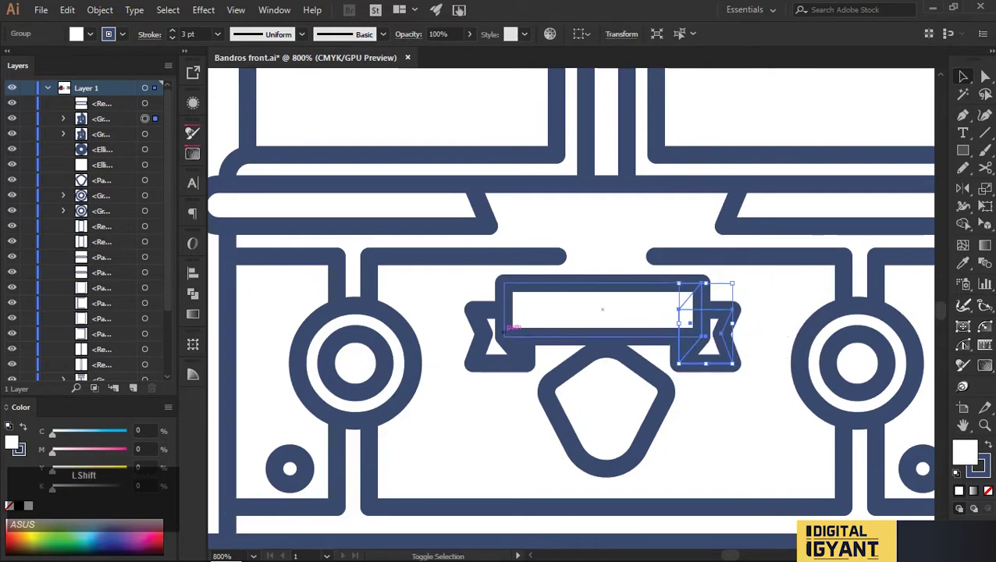
Step: Group the banner rectangle together with both ribbon tails
shift+click(605, 313)
right_click(609, 316)
click(631, 401)
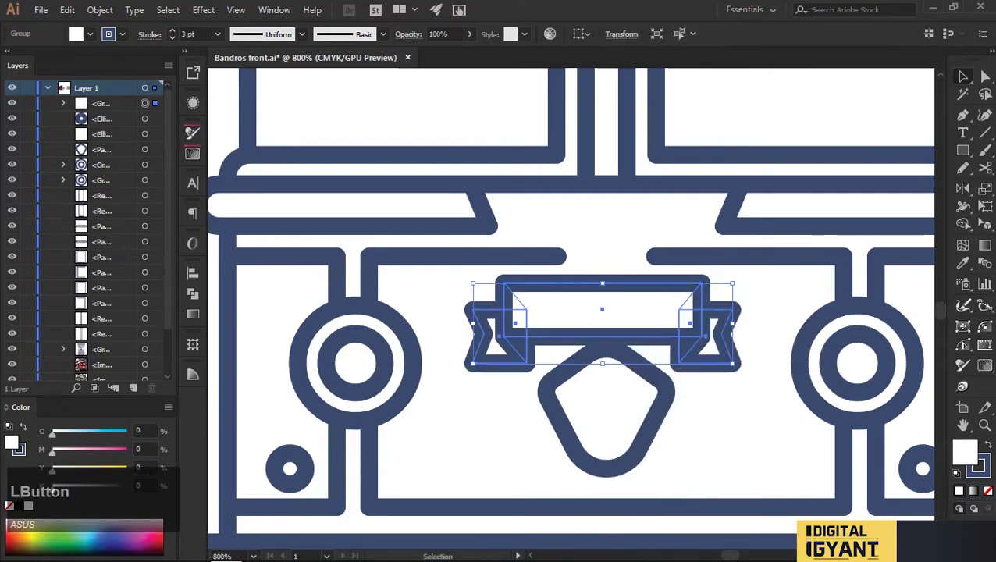
Step: Bend the banner group upward with a horizontal Arc warp and lower it over the top of the badge
click(203, 9)
mouse_move(227, 197)
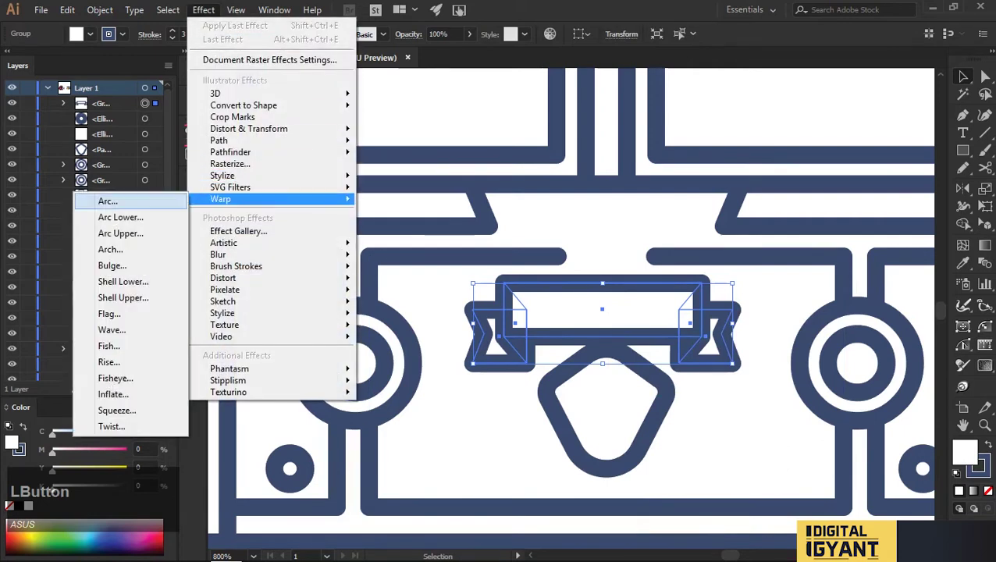
click(105, 198)
scroll(956, 334, up, 15)
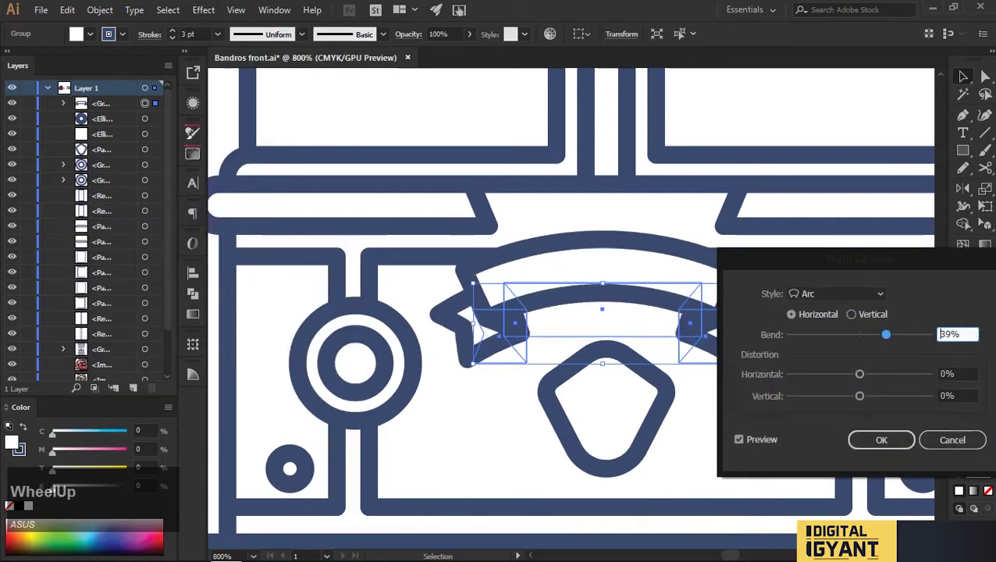
click(881, 440)
drag(680, 291, 680, 312)
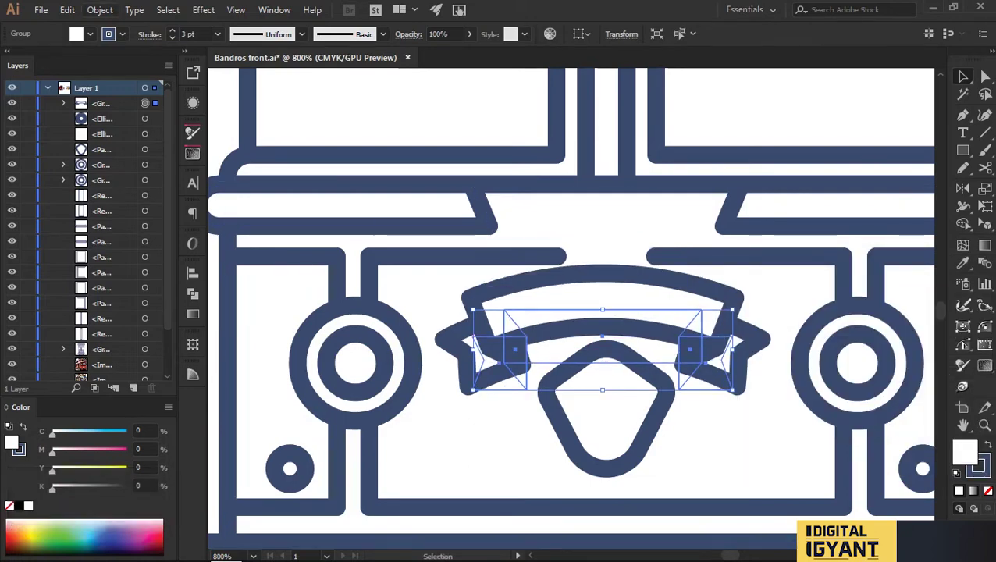
Step: Expand the appearance of the warped banner group into regular paths
click(100, 10)
click(182, 186)
scroll(627, 378, down, 2)
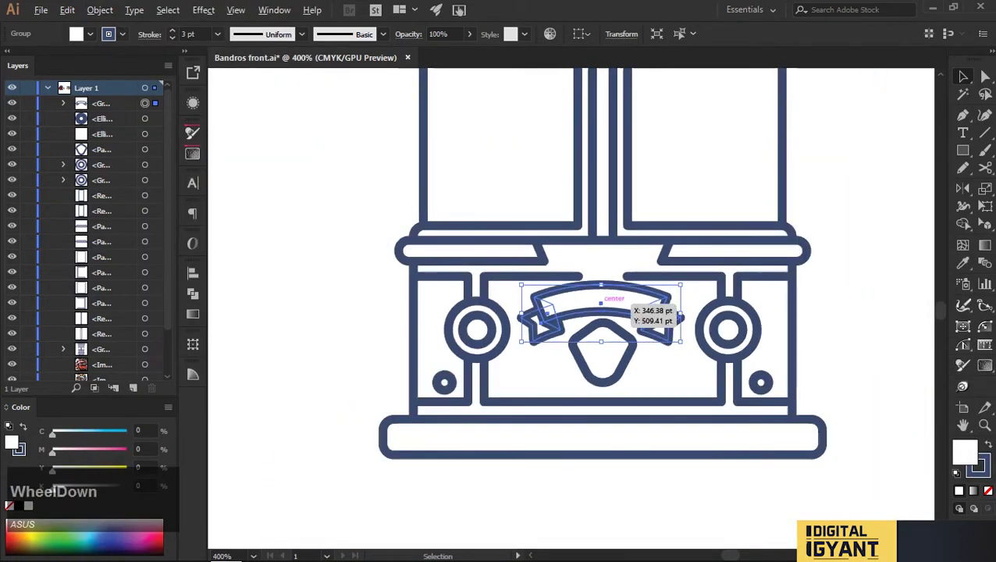
Step: Enlarge the badge slightly beneath the banner and scale the banner group down so it sits centred above the badge
click(626, 378)
scroll(627, 378, up, 2)
drag(550, 305, 550, 314)
click(565, 388)
drag(565, 388, 565, 399)
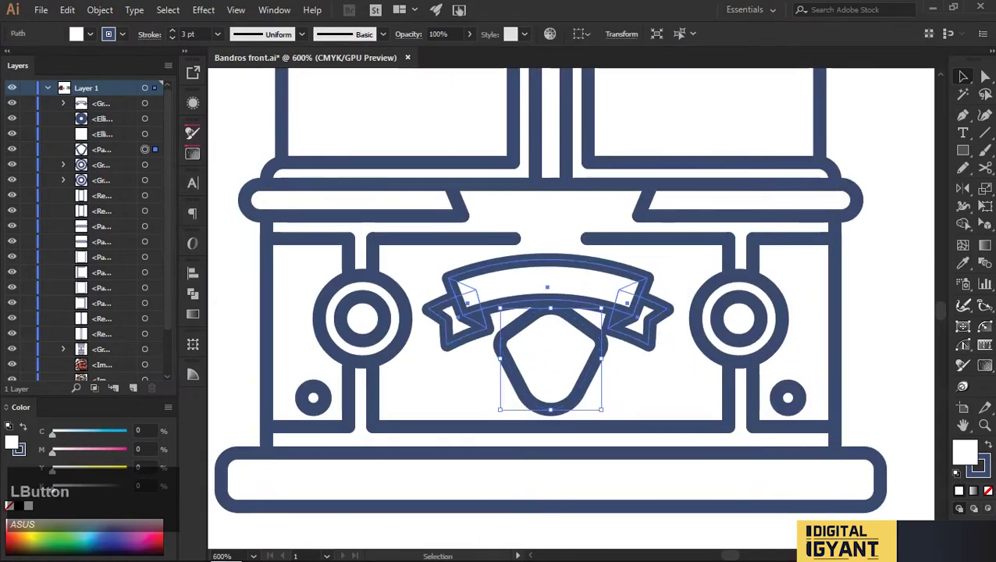
click(648, 273)
drag(673, 255, 647, 260)
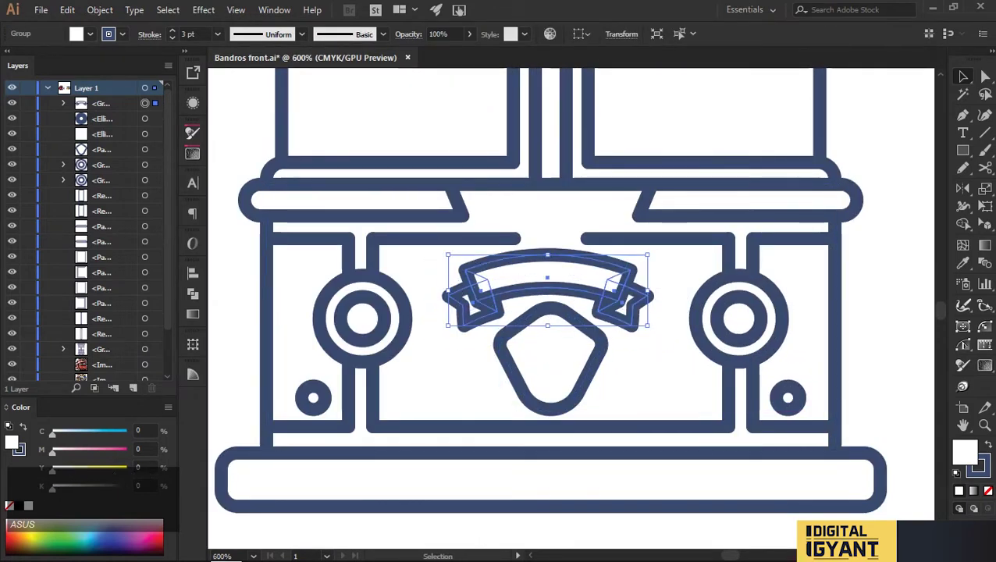
scroll(565, 443, down, 2)
click(565, 499)
Step: Compare the badge, banner and lamps of the drawn bus front with the reference photo
scroll(754, 323, down, 2)
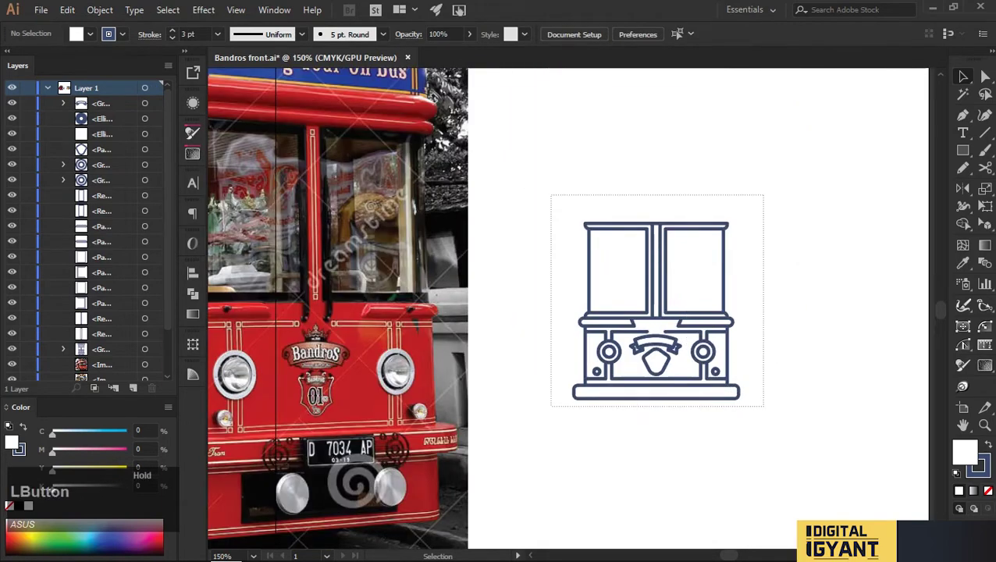
drag(764, 406, 763, 406)
click(736, 215)
click(737, 355)
scroll(734, 353, up, 2)
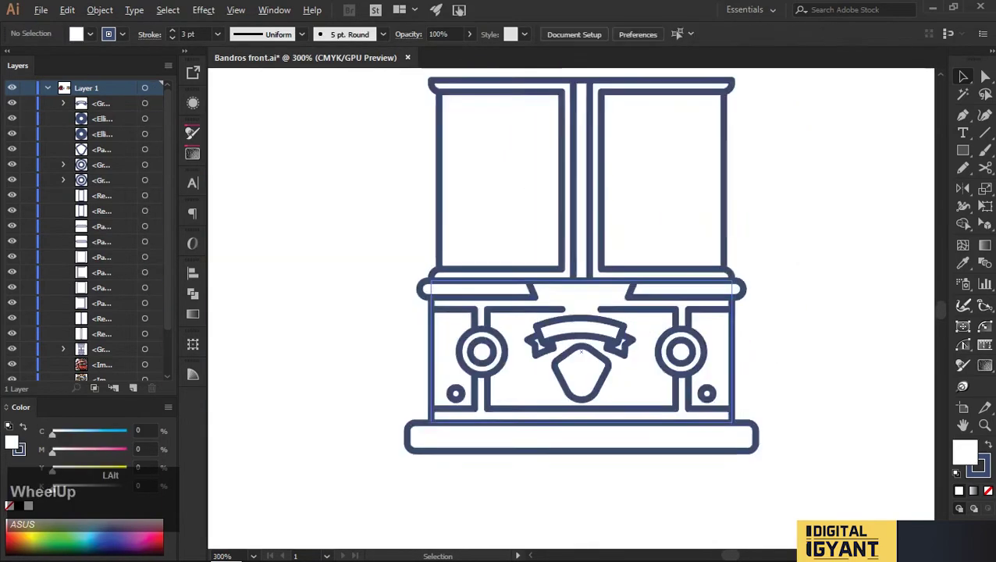
scroll(728, 351, up, 1)
click(780, 374)
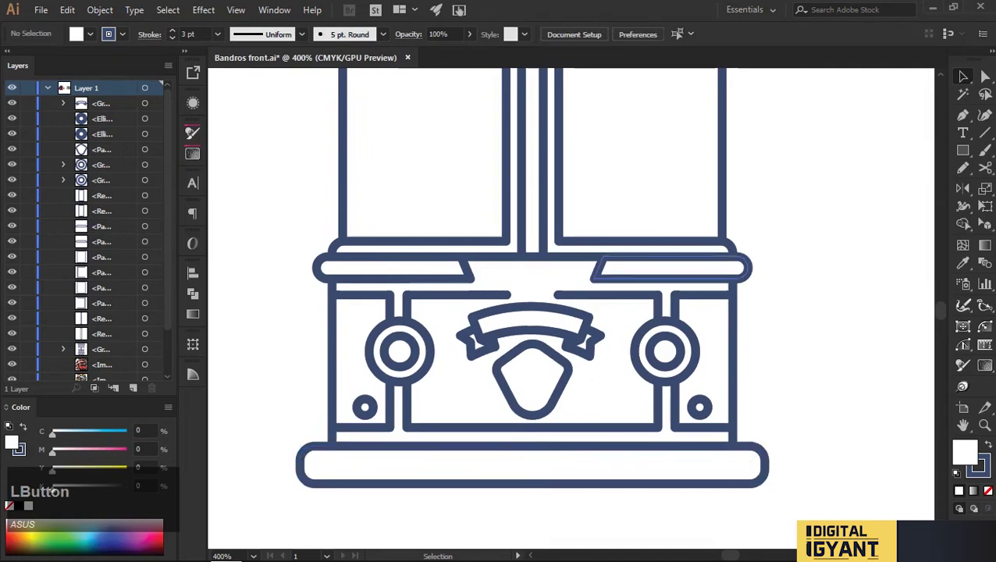
scroll(703, 312, up, 3)
scroll(734, 320, down, 3)
scroll(749, 322, up, 1)
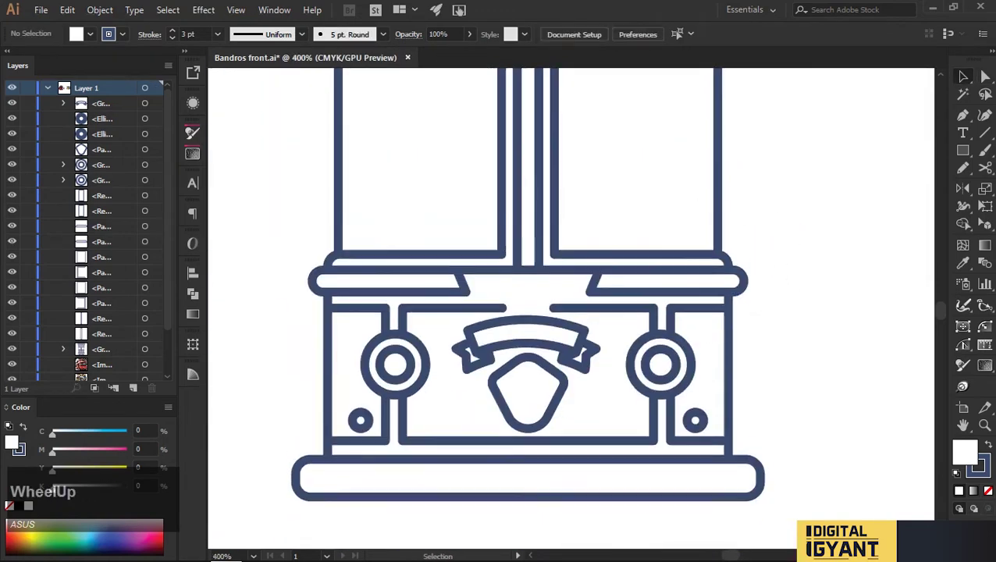
scroll(754, 322, down, 1)
scroll(570, 297, down, 3)
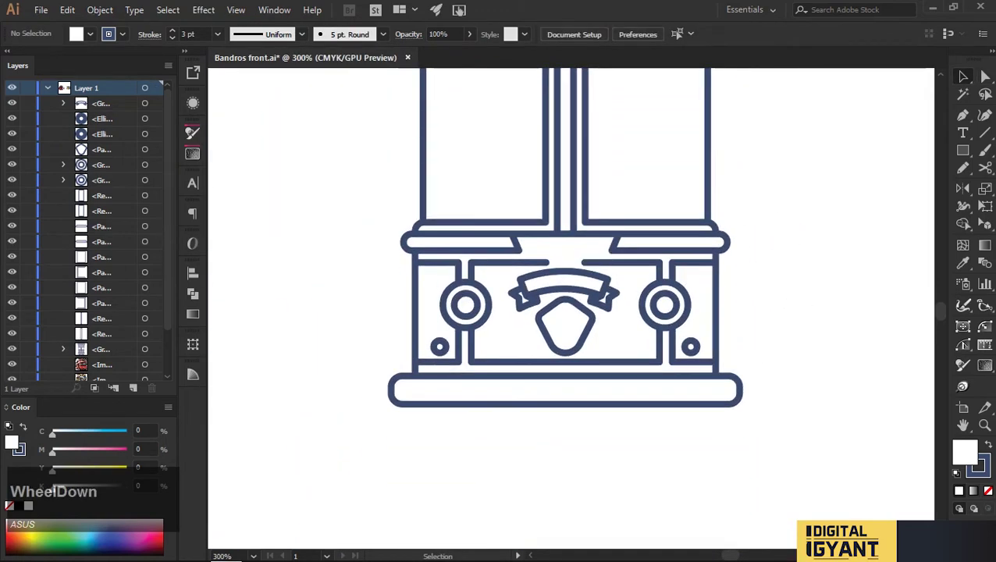
Step: Duplicate the bumper rectangle in place, reduce the copy's height inside the bumper and set its corner radius to 0 pt
click(667, 359)
scroll(667, 361, up, 2)
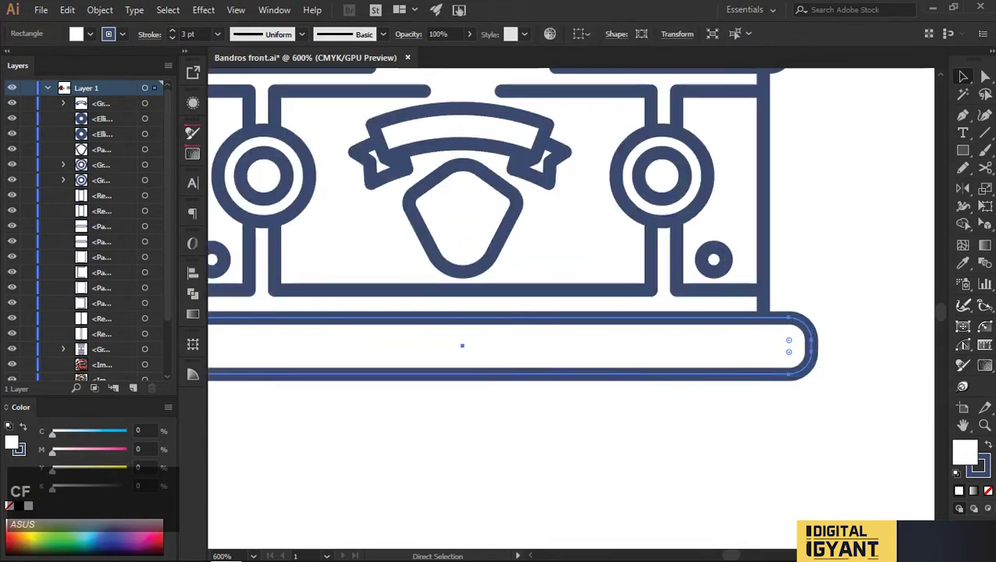
mouse_move(463, 317)
mouse_down()
mouse_move(463, 337)
mouse_move(463, 324)
mouse_up()
drag(800, 334, 890, 275)
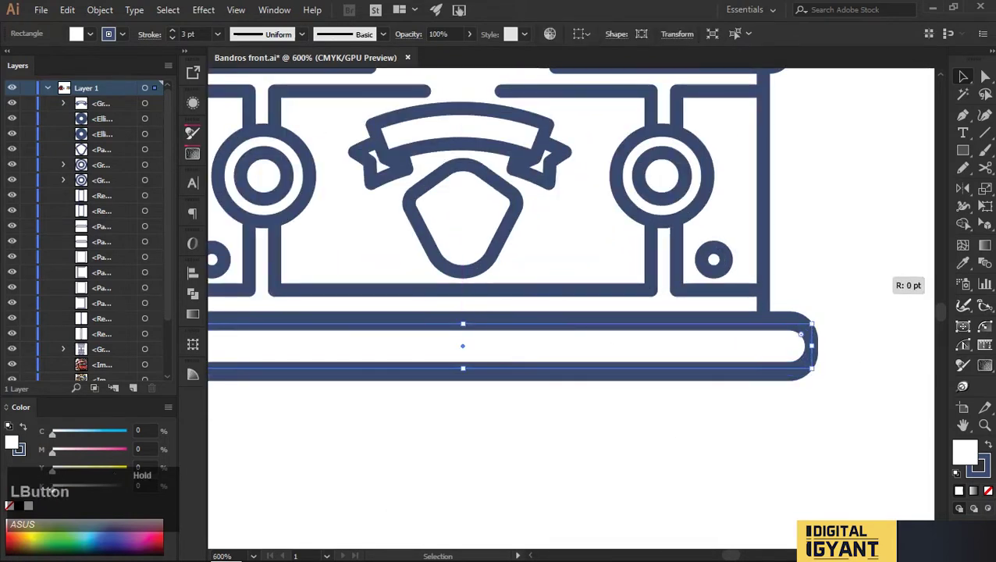
mouse_move(463, 323)
mouse_down()
mouse_move(463, 338)
mouse_move(460, 315)
mouse_up()
scroll(461, 332, up, 2)
scroll(454, 331, up, 3)
scroll(460, 316, down, 4)
scroll(460, 316, up, 2)
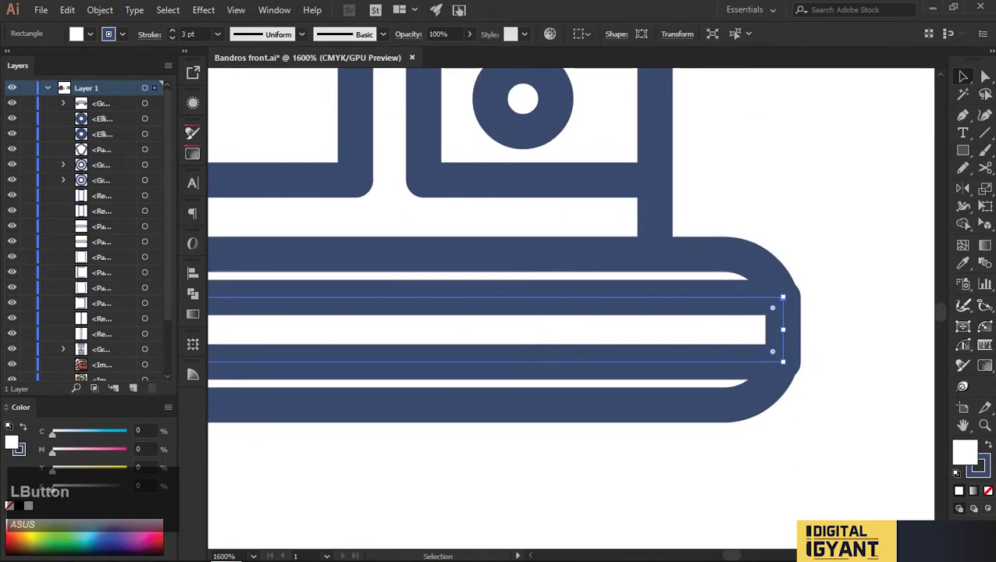
click(711, 413)
Step: Remove the fill of the inner bumper rectangle and set its stroke to 2 pt
scroll(711, 413, down, 4)
scroll(711, 413, up, 2)
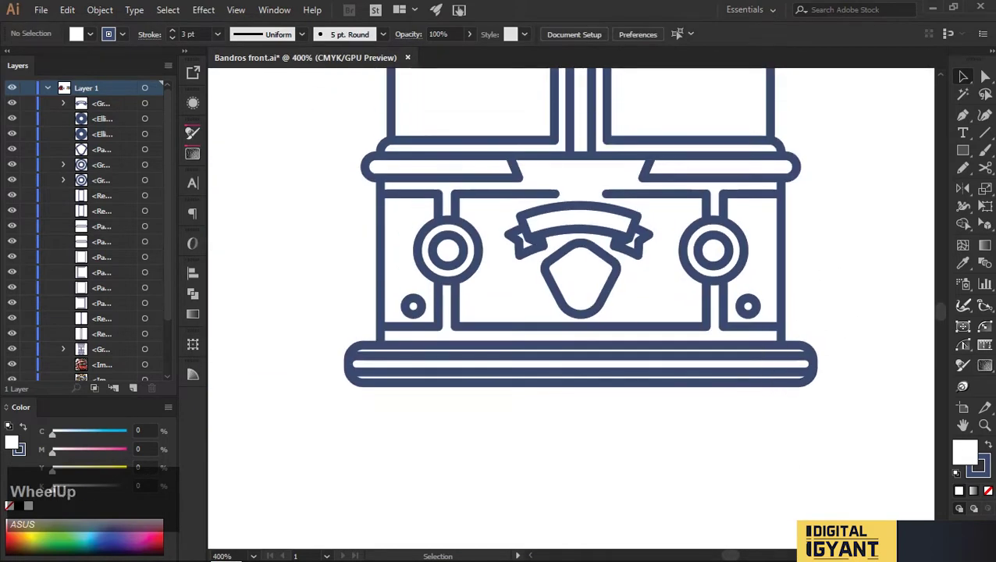
scroll(579, 286, up, 2)
scroll(831, 401, down, 3)
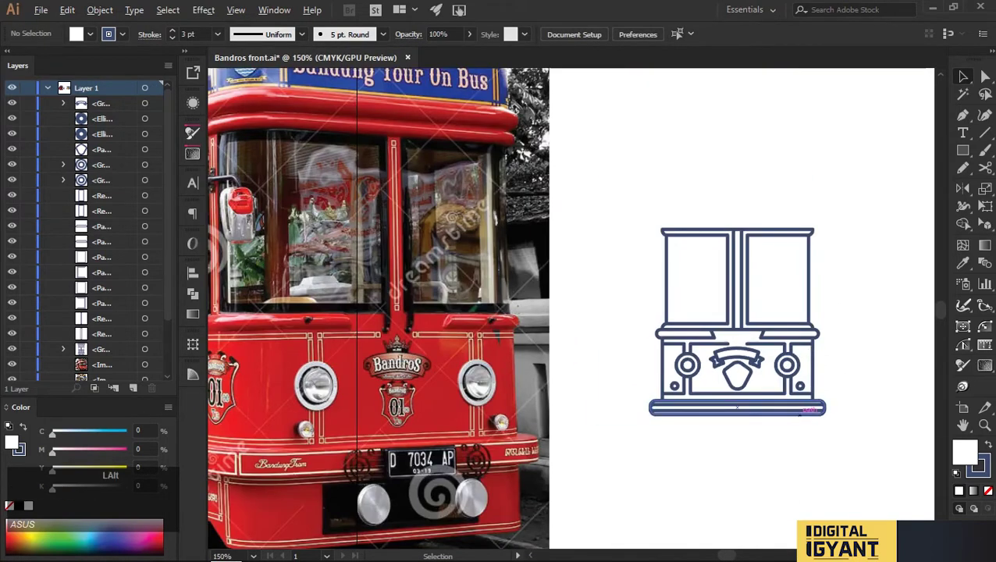
scroll(808, 408, up, 3)
drag(877, 420, 877, 419)
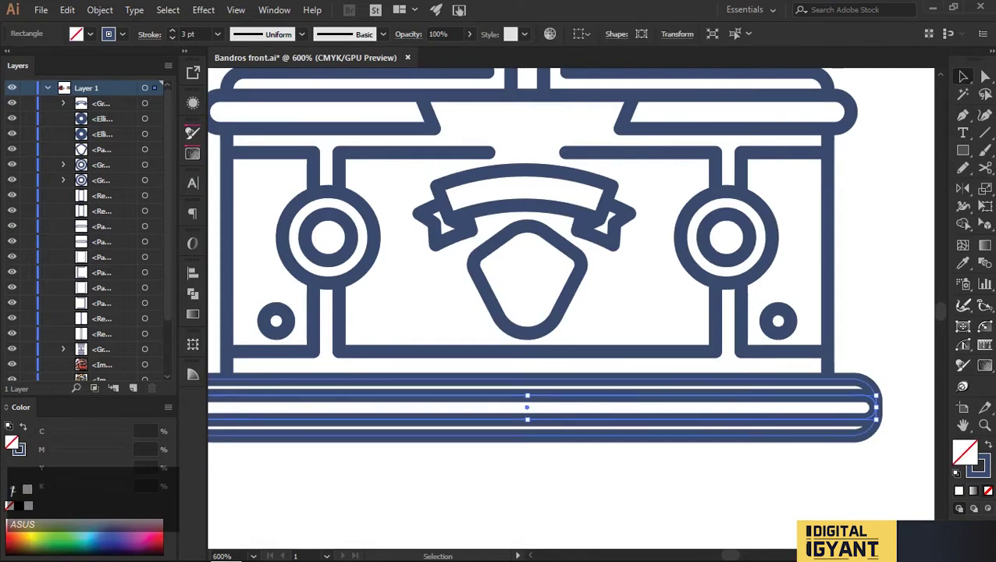
scroll(191, 34, down, 1)
click(664, 469)
Step: Apply the inner bumper line's 2 pt stroke style to the centre and side panel outlines of the bus front
click(663, 350)
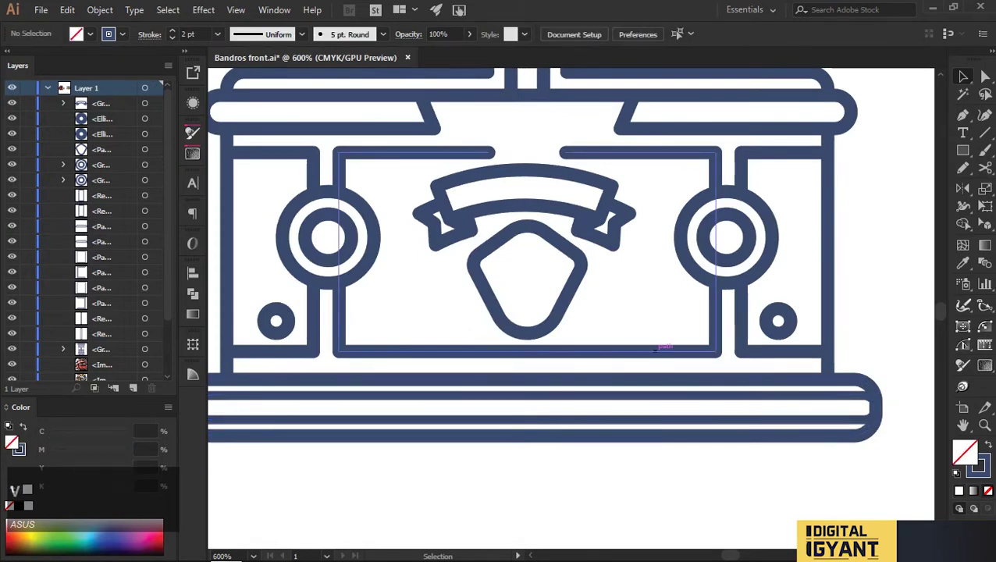
shift+click(760, 351)
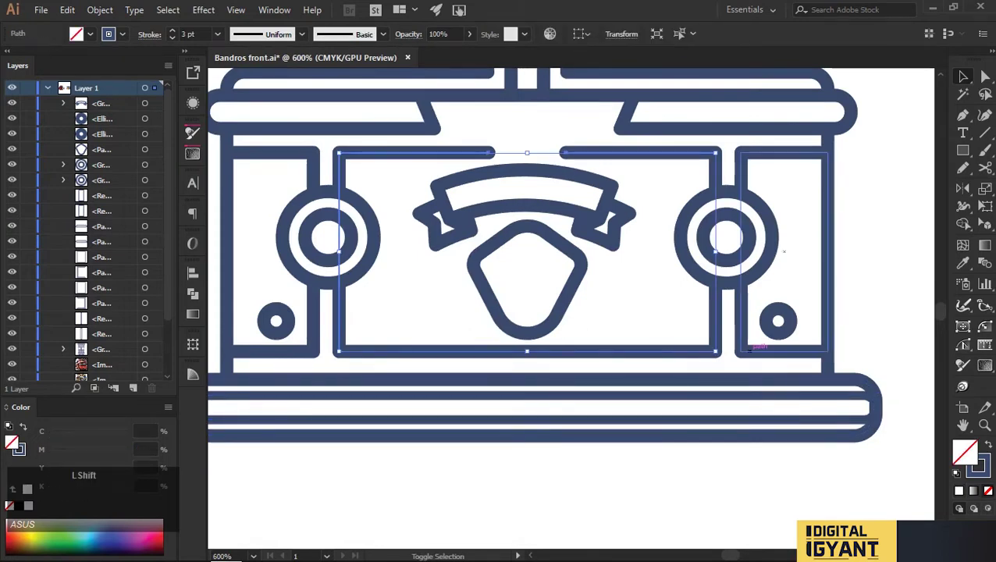
click(389, 396)
scroll(546, 437, down, 6)
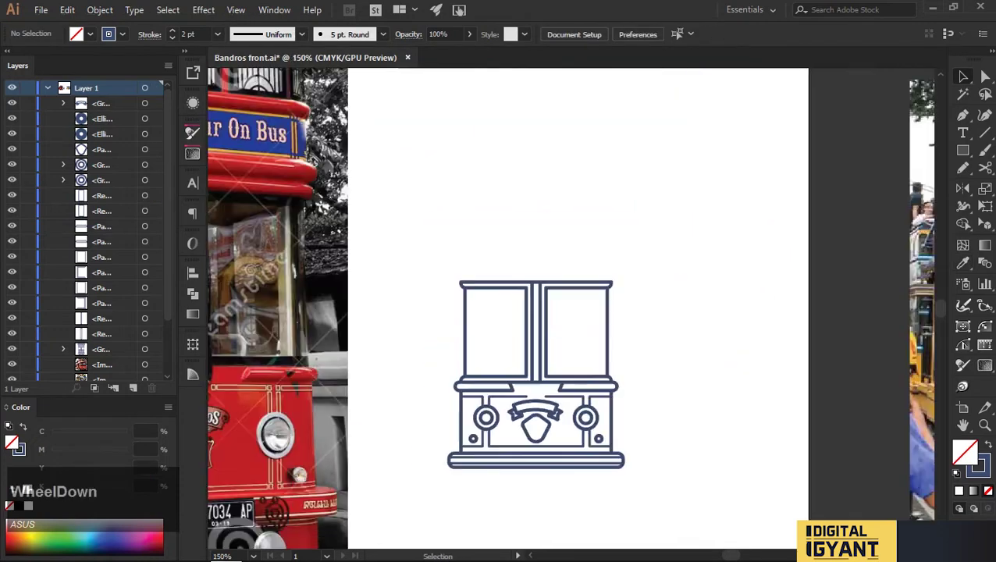
drag(546, 374, 551, 354)
scroll(551, 477, up, 5)
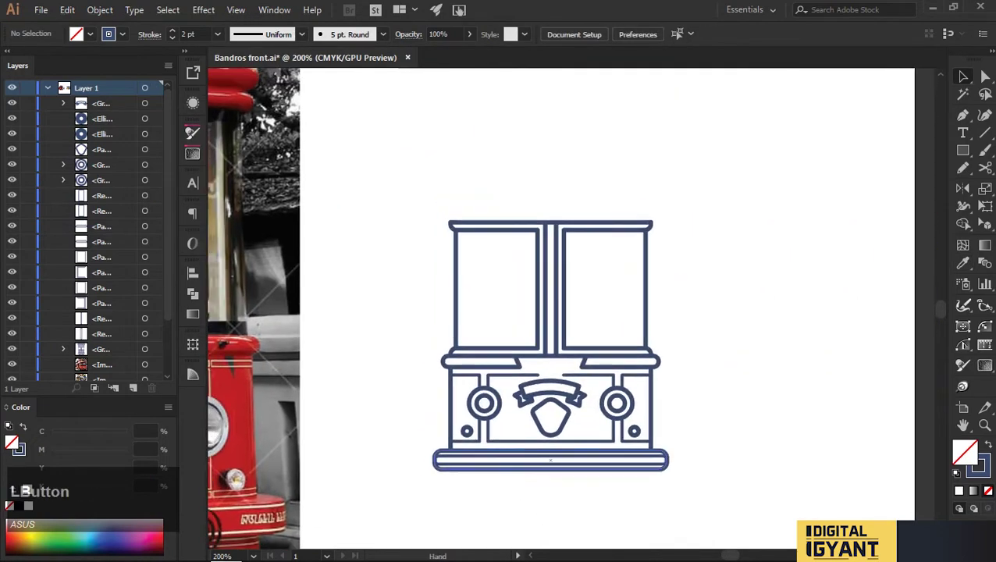
click(551, 287)
scroll(515, 312, down, 5)
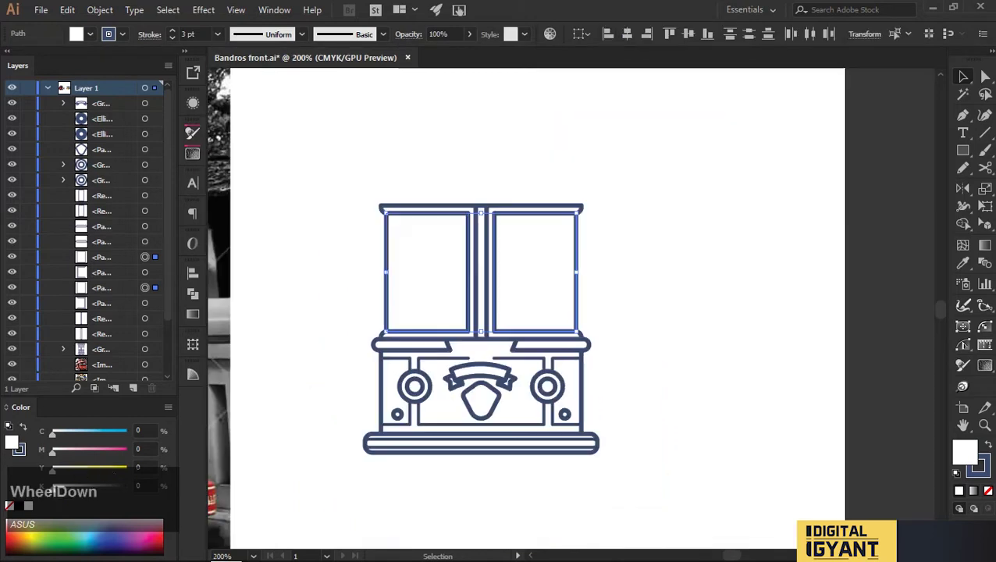
Step: Add a white rectangle about 137 pt wide and 25 pt high directly below the bumper, matching the body's width
drag(500, 312, 514, 431)
scroll(515, 296, up, 5)
drag(514, 494, 515, 500)
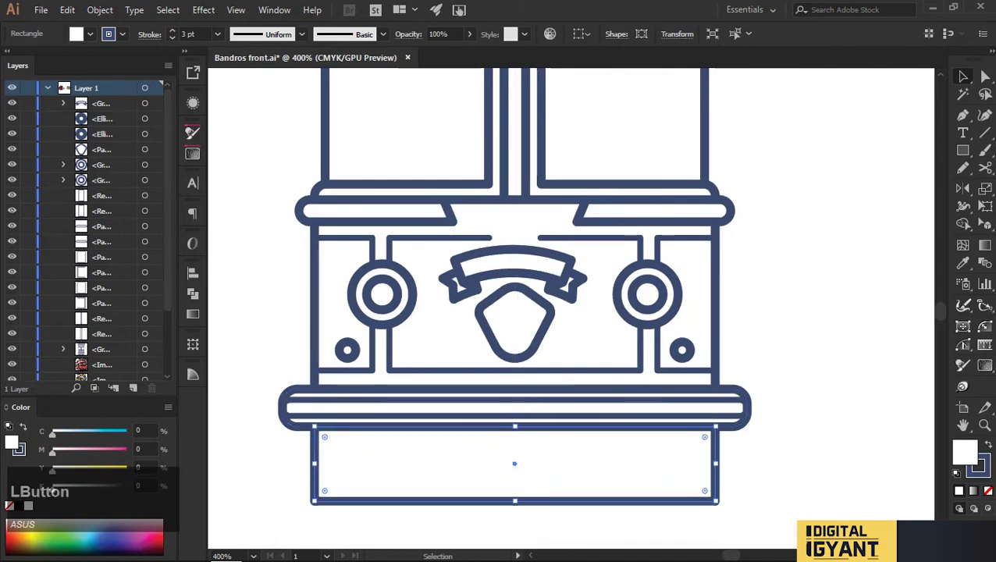
key(ctrl+shift+a)
scroll(570, 308, down, 3)
scroll(570, 307, up, 3)
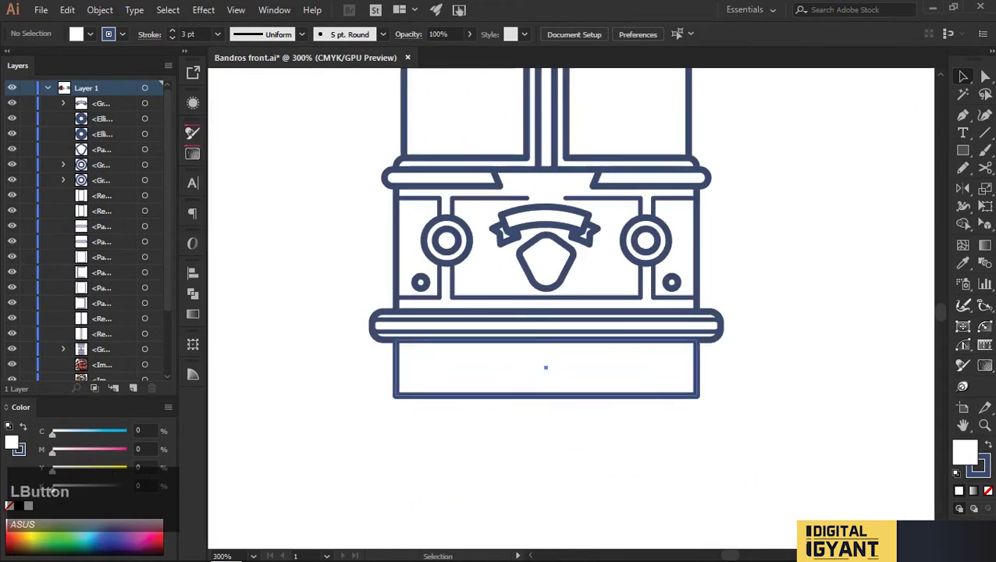
Step: Duplicate the lower body rectangle in place as an unfilled 2 pt outline and reduce its height evenly at both edges
click(546, 366)
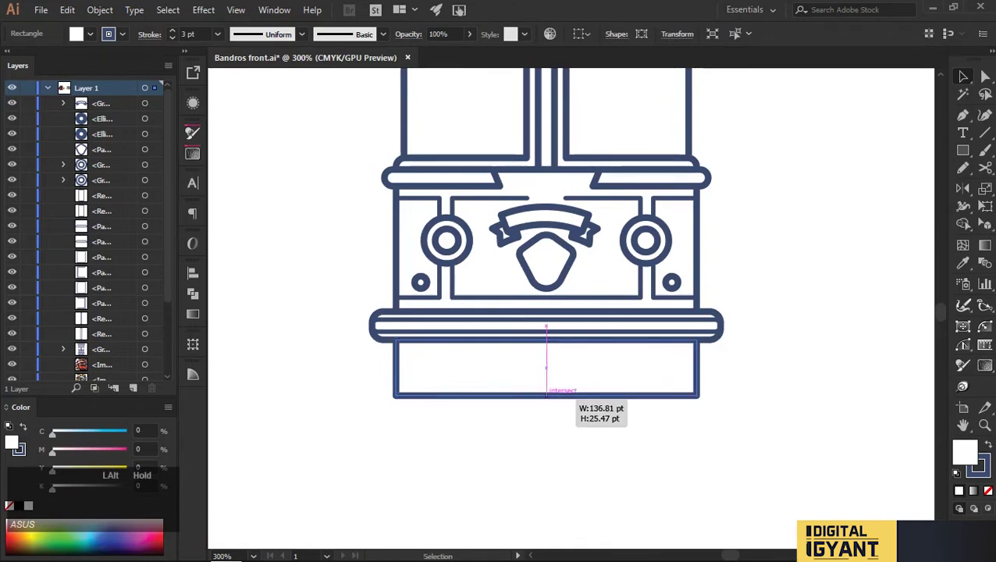
drag(545, 394, 545, 389)
scroll(546, 367, up, 1)
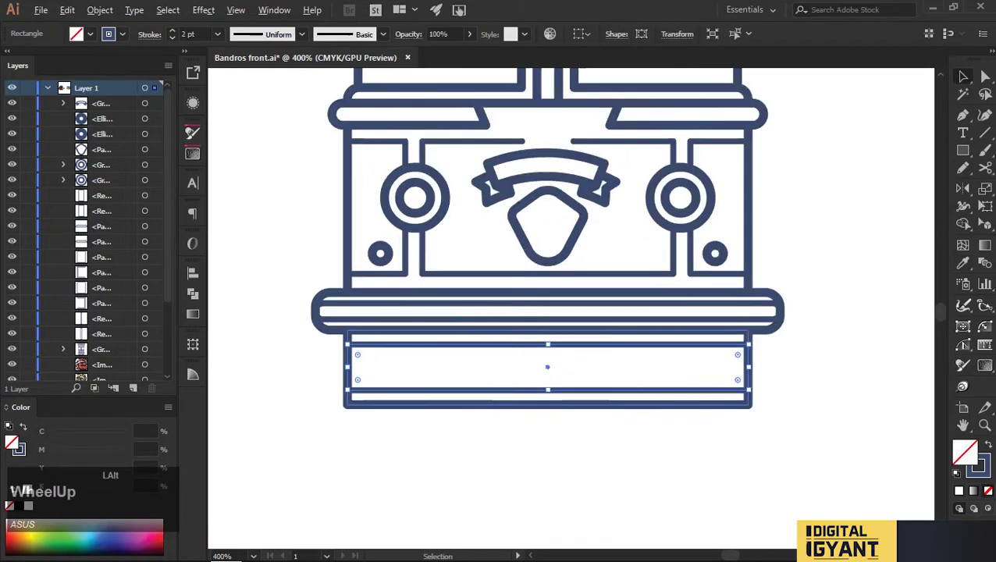
drag(547, 345, 543, 333)
scroll(543, 340, down, 2)
click(541, 371)
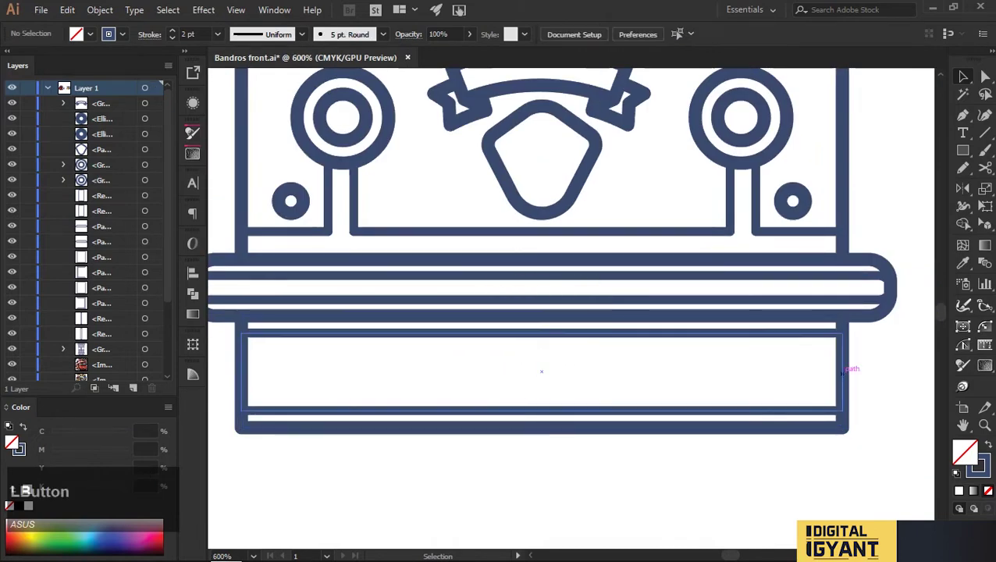
Step: Duplicate the lower body rectangle, narrow the copy around its centre, raise its bottom edge and bring it to the front
click(541, 372)
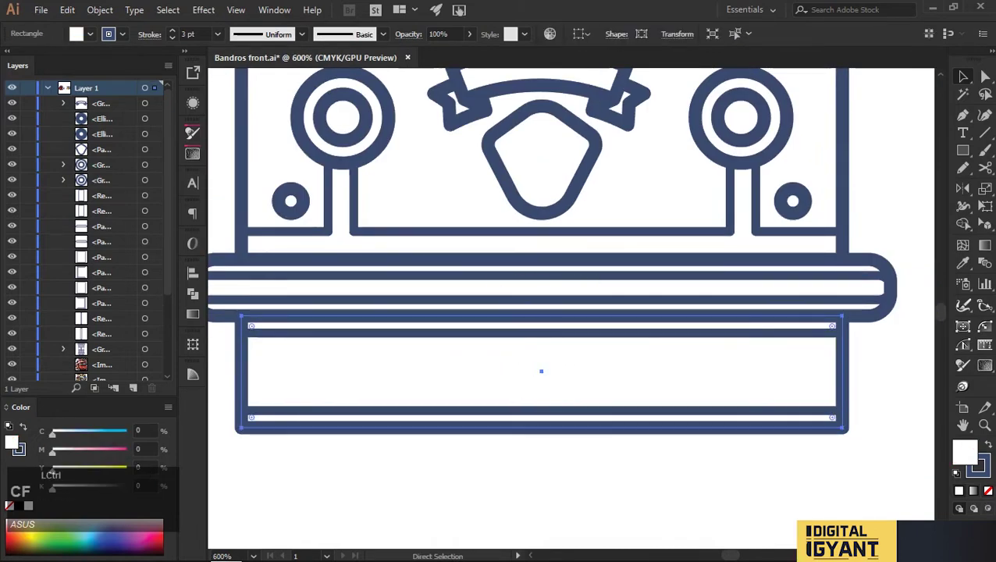
drag(842, 372, 660, 371)
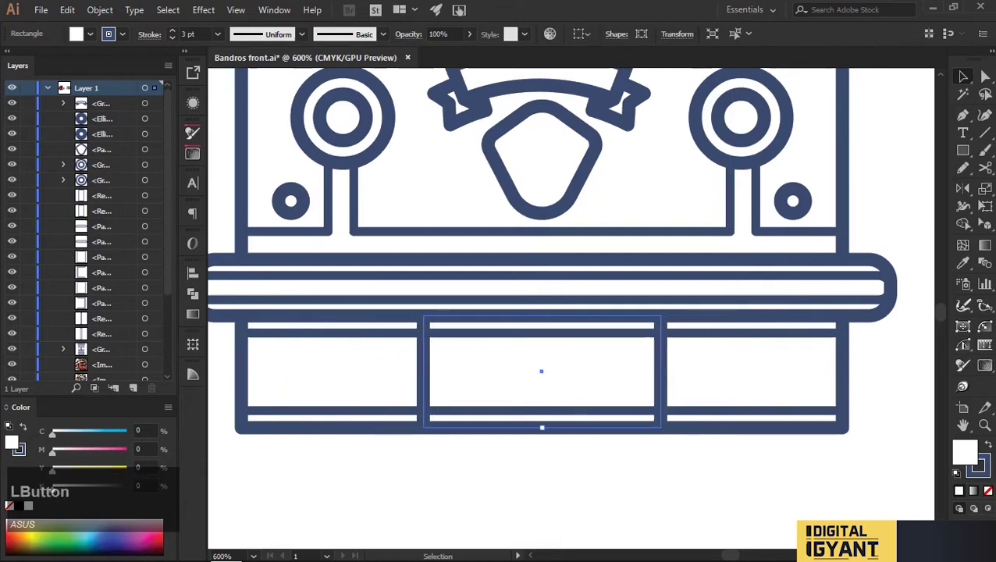
drag(542, 427, 538, 389)
key(i)
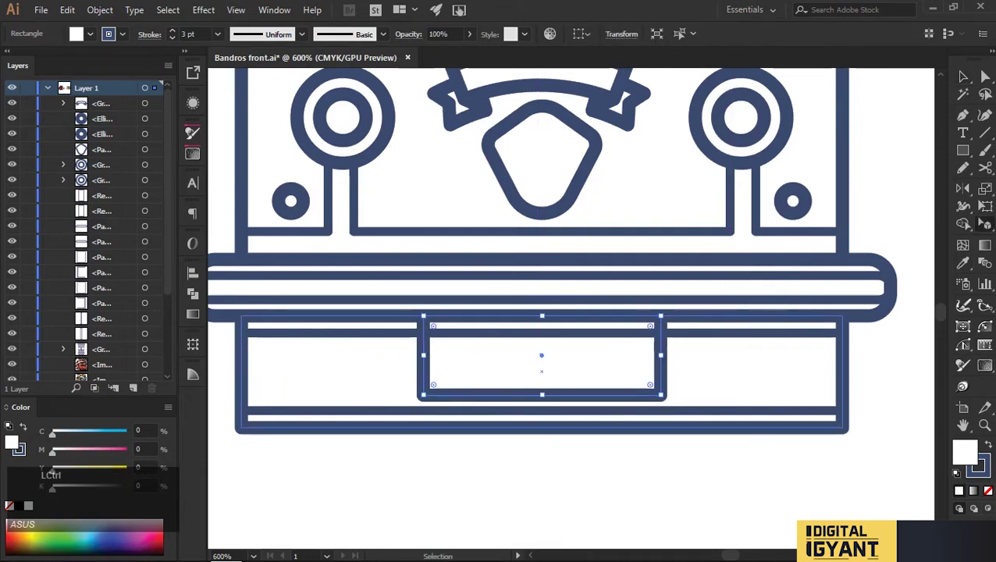
key(ctrl+shift+bracketright)
scroll(711, 455, down, 3)
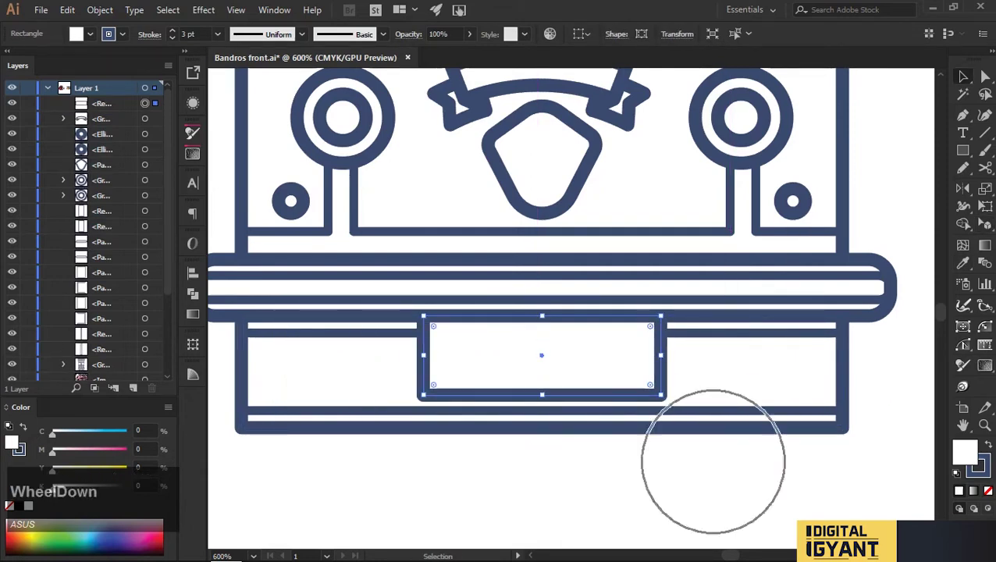
click(711, 455)
Step: Widen the centre box below the bumper evenly on both sides
key(space)
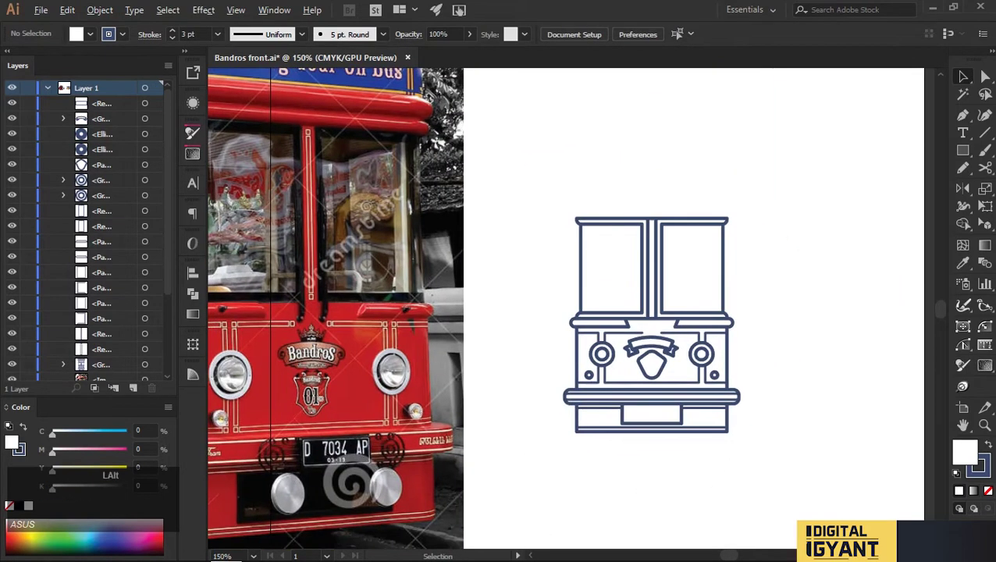
ctrl+click(605, 373)
key(m)
mouse_move(606, 373)
mouse_down()
mouse_move(708, 374)
mouse_move(712, 402)
mouse_up()
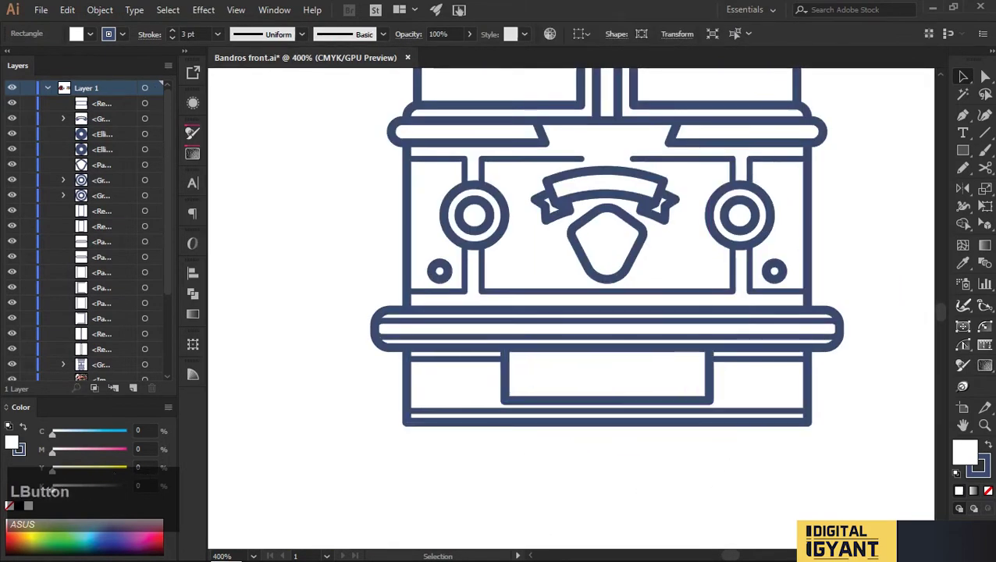
Step: Place two matching 10.25 pt lamp circles near the two ends of the centre box below the bumper
scroll(570, 384, up, 2)
drag(537, 372, 810, 372)
key(v)
shift+click(550, 374)
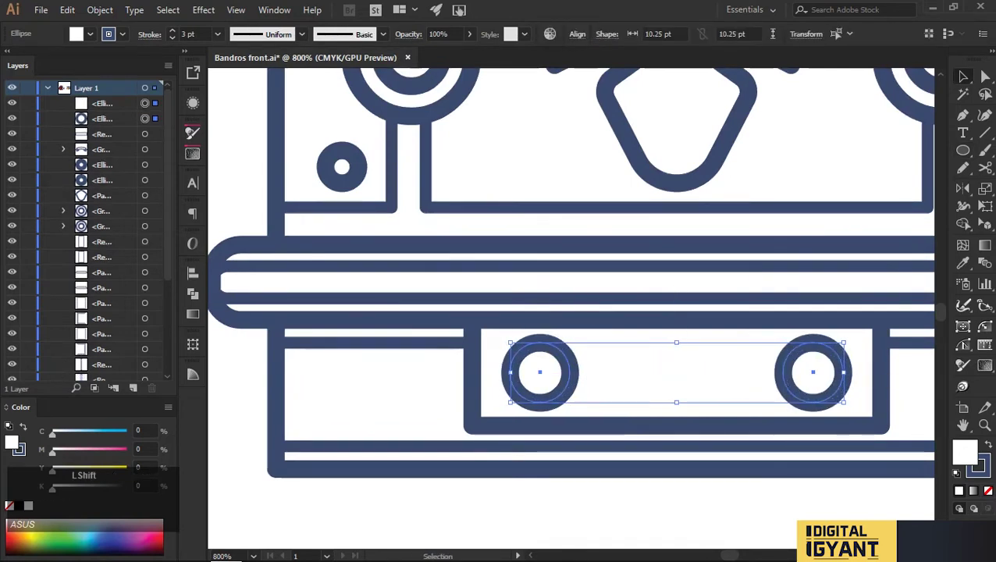
scroll(556, 373, down, 2)
key(ctrl+shift+a)
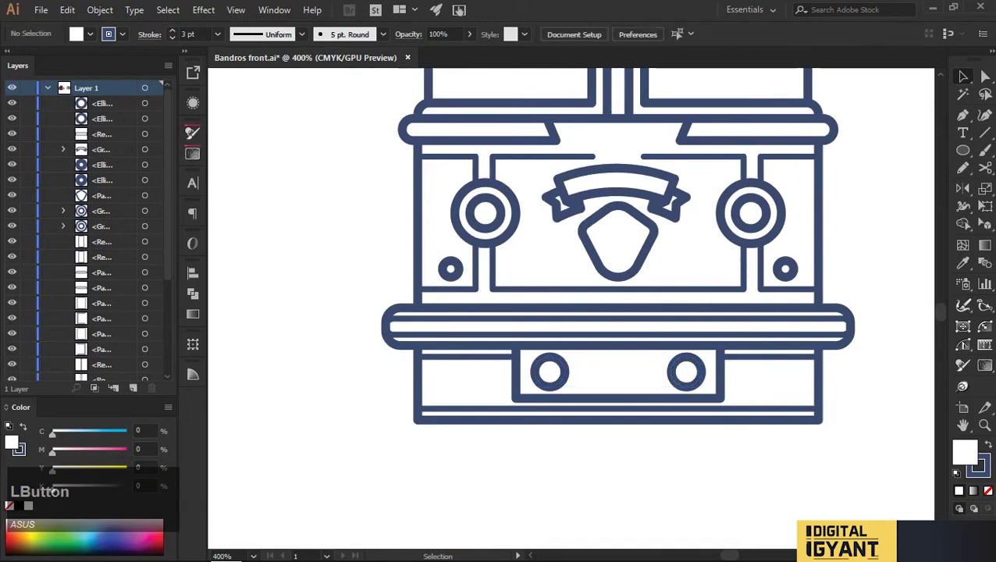
Step: Duplicate the centre box and shrink the copy into a small licence plate overlapping the middle of the bumper's lower edge
click(617, 374)
key(ctrl+c)
key(ctrl+f)
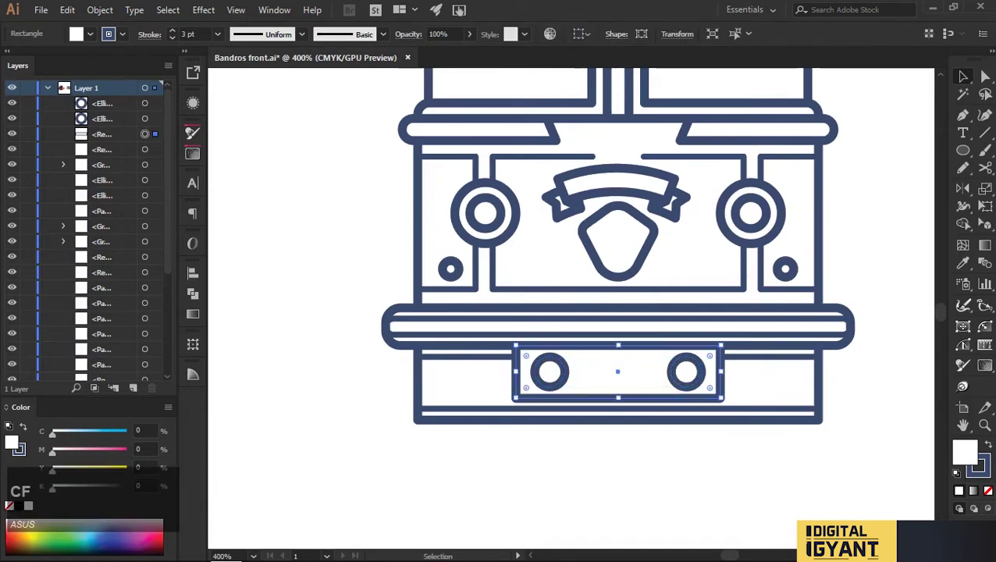
drag(722, 375, 603, 361)
scroll(617, 374, up, 2)
drag(659, 334, 665, 334)
scroll(591, 337, up, 1)
drag(592, 338, 592, 346)
scroll(689, 383, down, 2)
click(689, 383)
scroll(689, 383, down, 2)
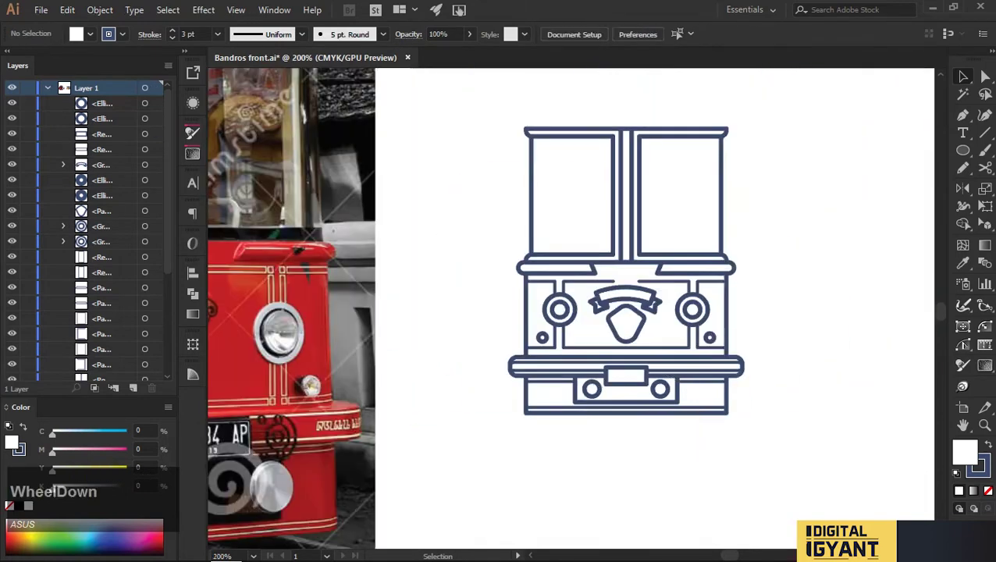
Step: Round the two bottom corners of the lower body rectangle to a radius of about 4.3 pt
scroll(748, 402, up, 2)
click(705, 425)
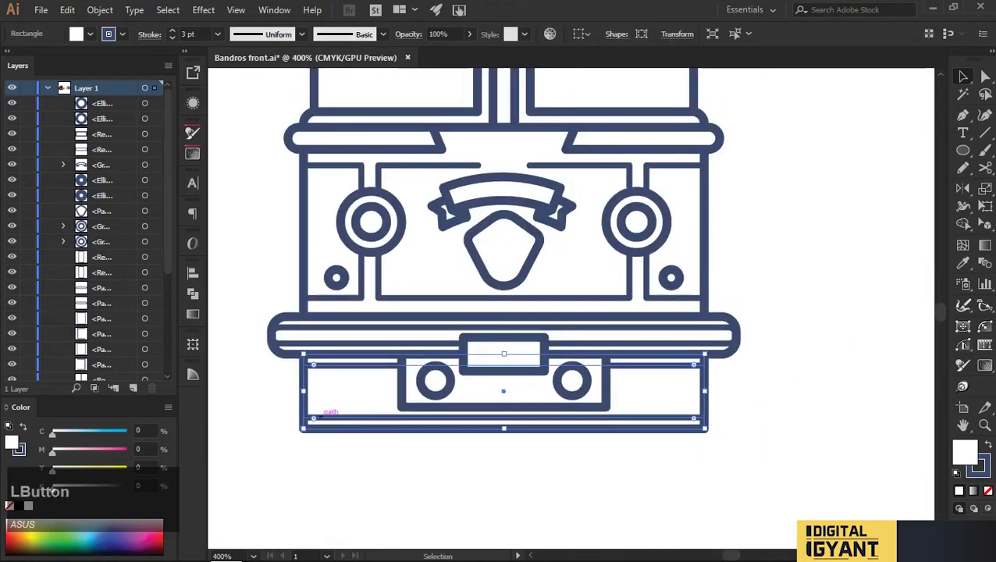
drag(693, 418, 695, 419)
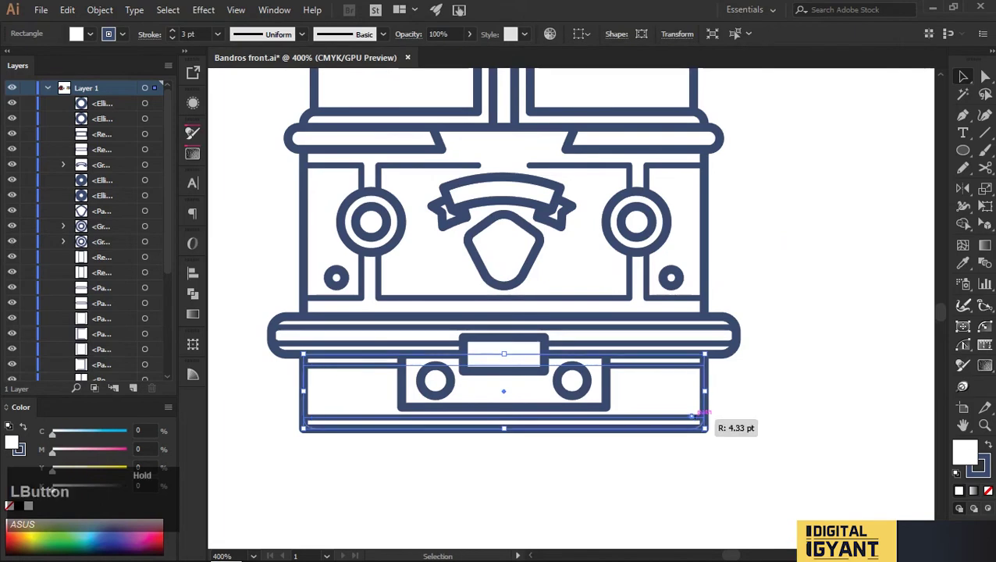
key(ctrl+shift+a)
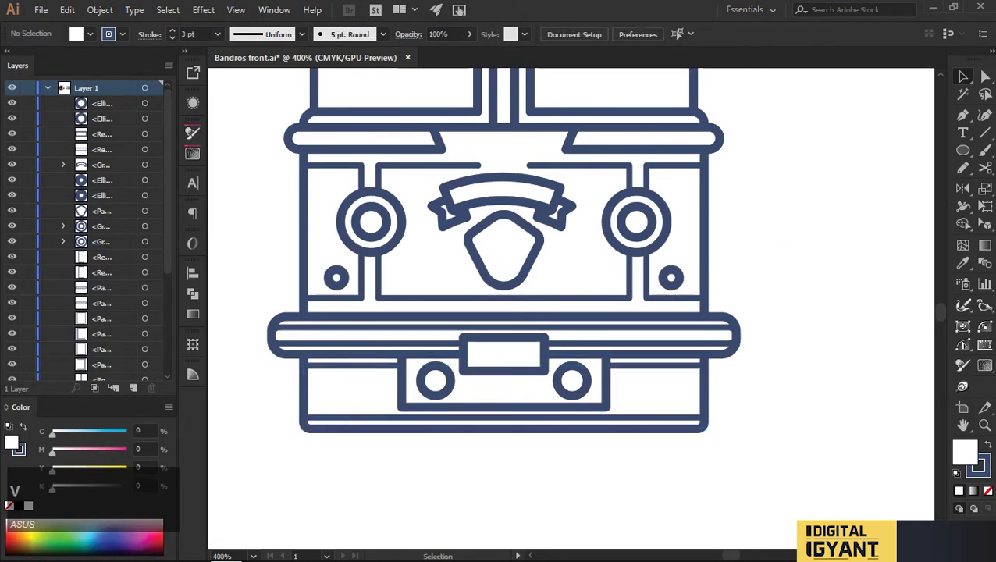
scroll(600, 359, down, 2)
key(space)
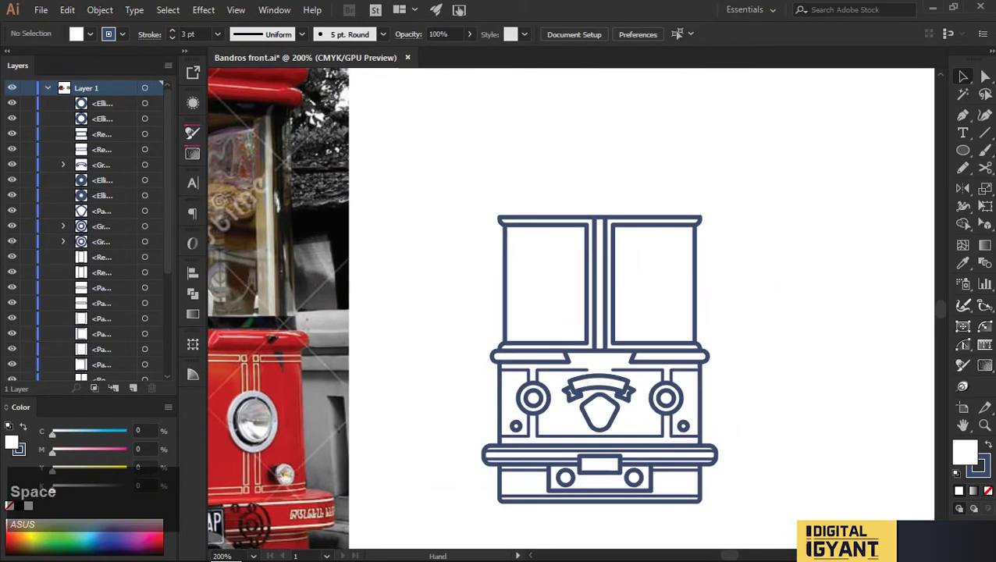
Step: Draw a thin horizontal rectangle along the upper edge of the windows, centred and as wide as the window surround
scroll(564, 309, up, 2)
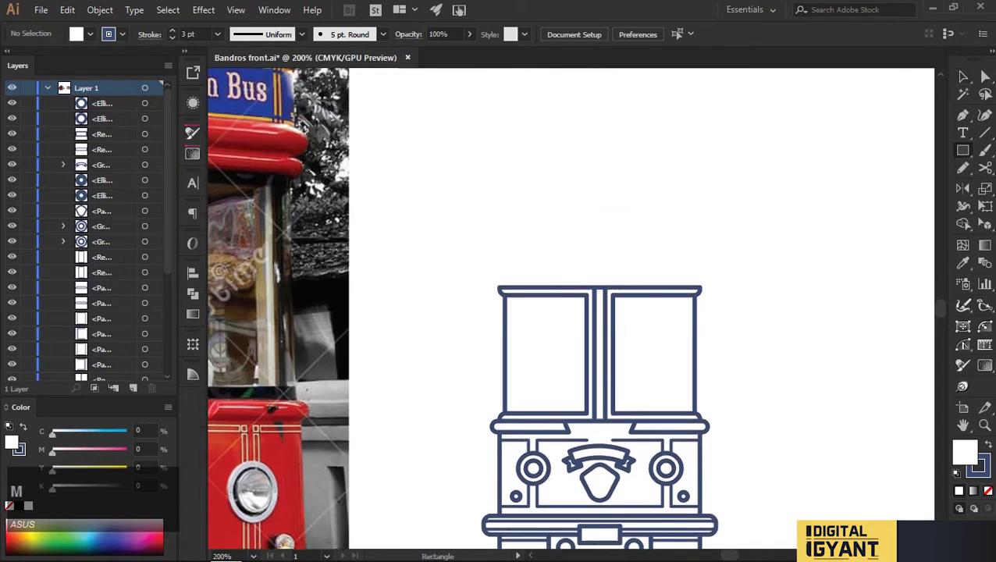
mouse_move(599, 290)
mouse_down()
mouse_move(624, 327)
mouse_move(695, 187)
mouse_move(701, 284)
mouse_move(601, 282)
mouse_up()
drag(600, 186, 598, 274)
scroll(711, 290, up, 2)
scroll(711, 290, down, 2)
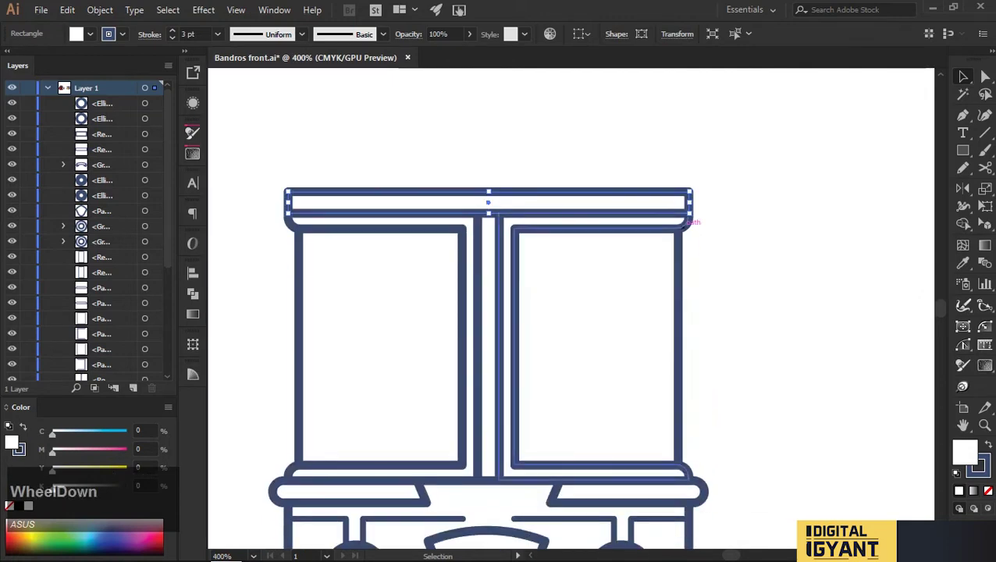
Step: Widen the strip above the windows evenly on both sides and round its ends fully
drag(691, 202, 707, 336)
drag(488, 202, 699, 197)
scroll(699, 195, up, 2)
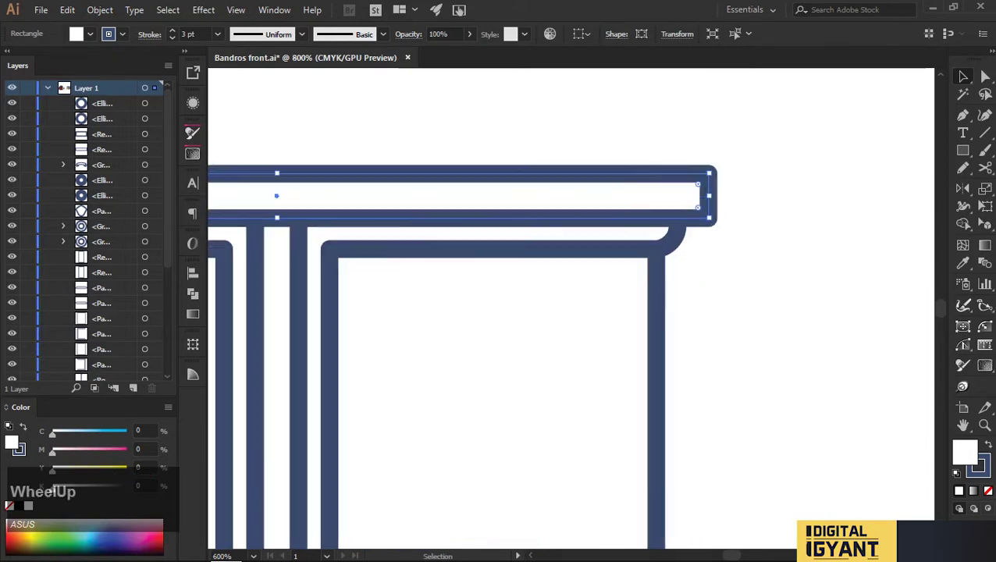
click(700, 307)
scroll(700, 306, down, 2)
drag(700, 307, 740, 258)
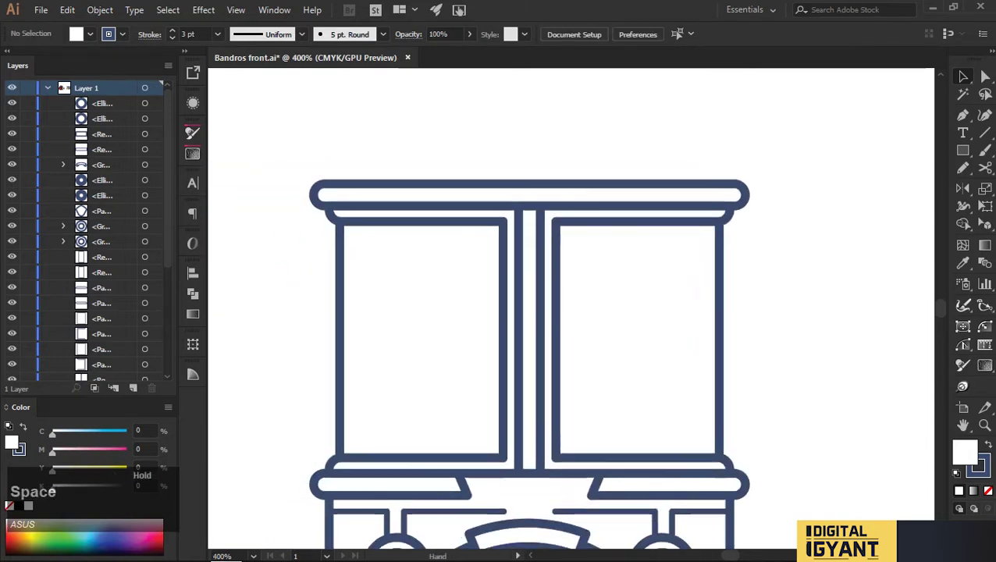
Step: Duplicate the rounded strip directly above itself and make the copy thicker and wider around its centre
drag(528, 194, 539, 148)
drag(312, 166, 298, 166)
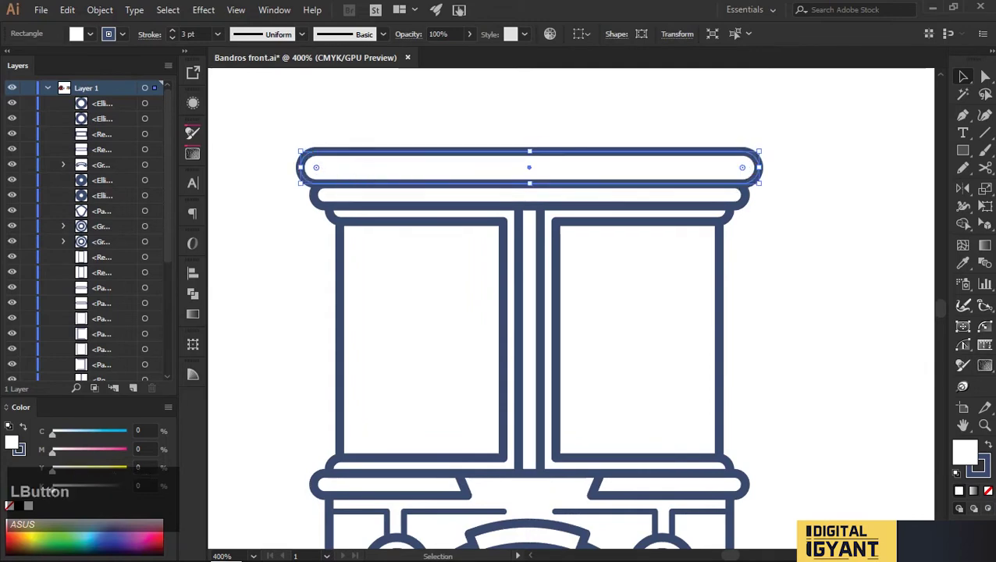
click(804, 349)
scroll(804, 348, down, 2)
drag(804, 349, 761, 407)
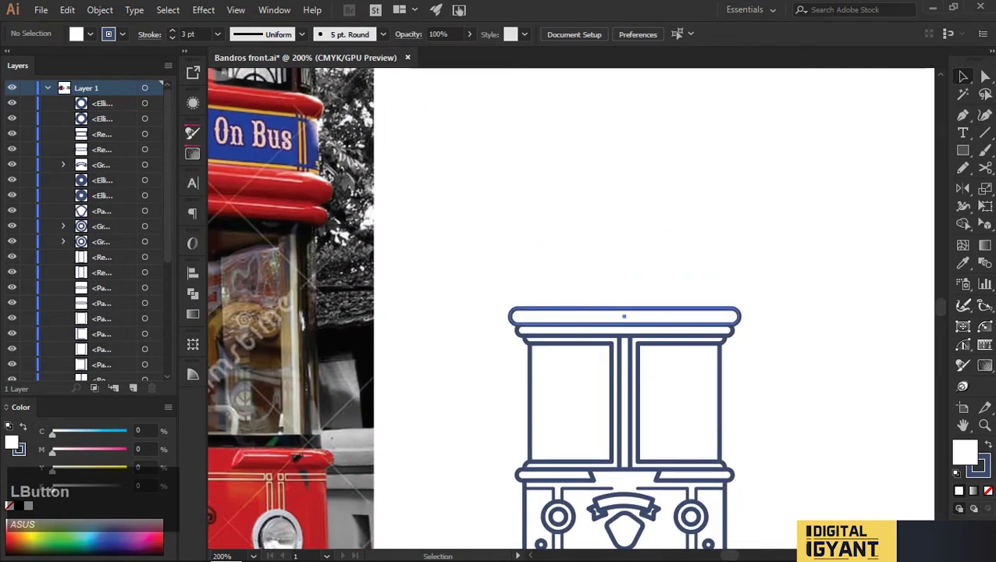
Step: Duplicate the thick strip higher up and fill the gap with a narrower, square-cornered copy reaching down to the lower strip
drag(624, 315, 625, 275)
scroll(730, 291, up, 2)
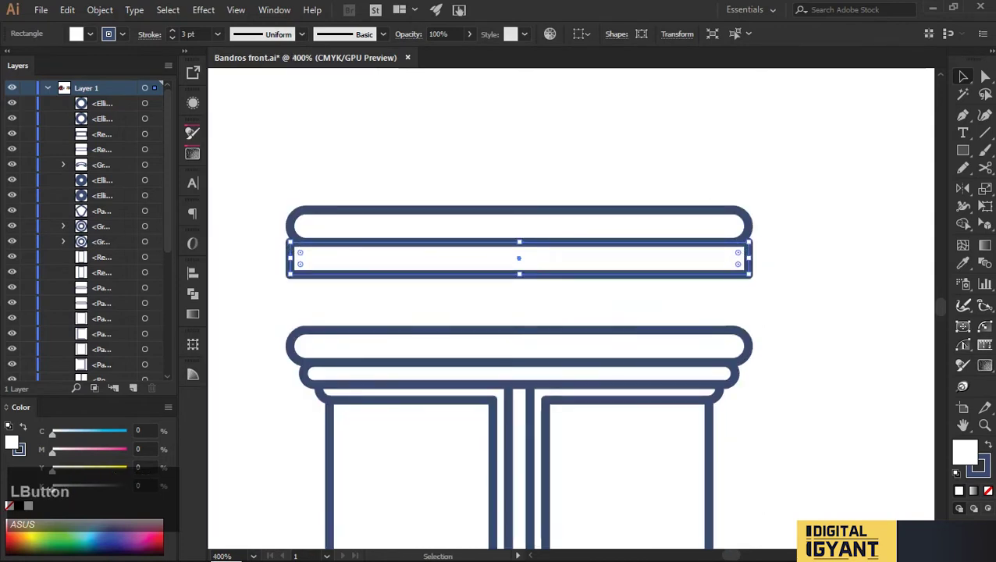
drag(750, 258, 734, 259)
drag(519, 274, 519, 326)
click(741, 265)
scroll(742, 265, down, 3)
scroll(746, 277, up, 2)
Step: Lower the topmost strip together with the upper edge of the box beneath it, making the sign panel shorter
click(732, 275)
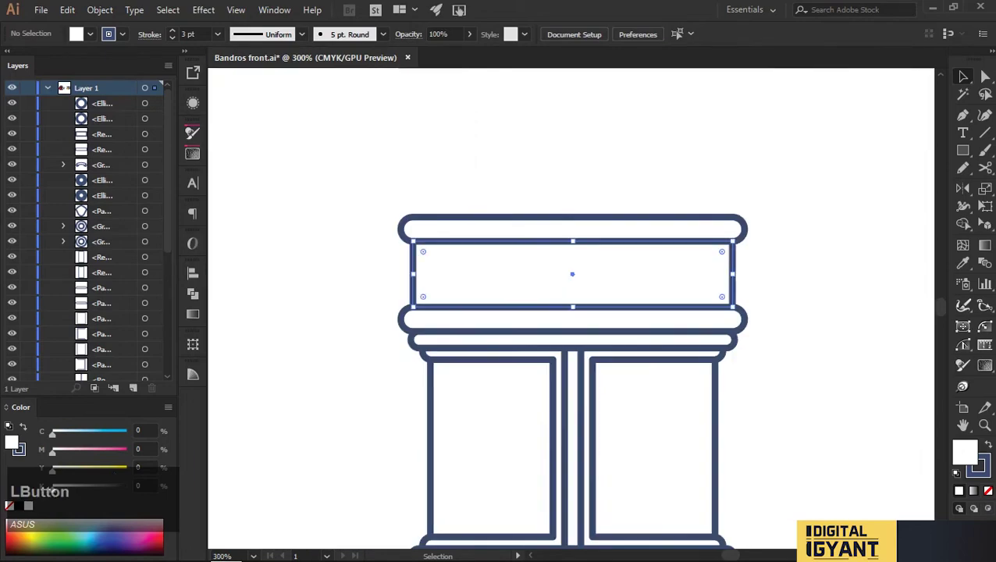
drag(741, 234, 741, 245)
scroll(569, 312, down, 5)
key(space)
scroll(570, 312, up, 1)
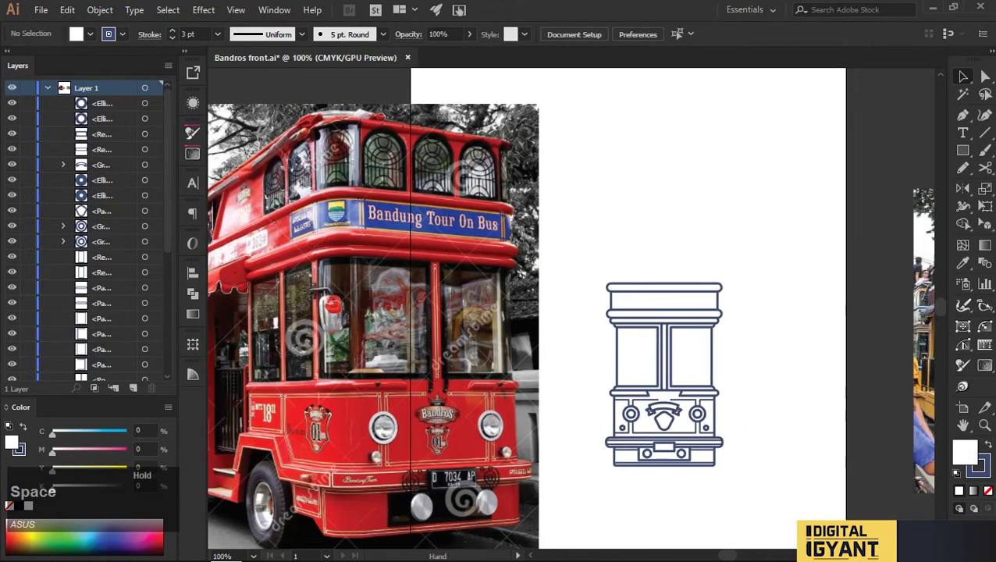
Step: Draw an upright side mirror rectangle overlapping the left window's outer edge and round its corners
scroll(711, 352, up, 2)
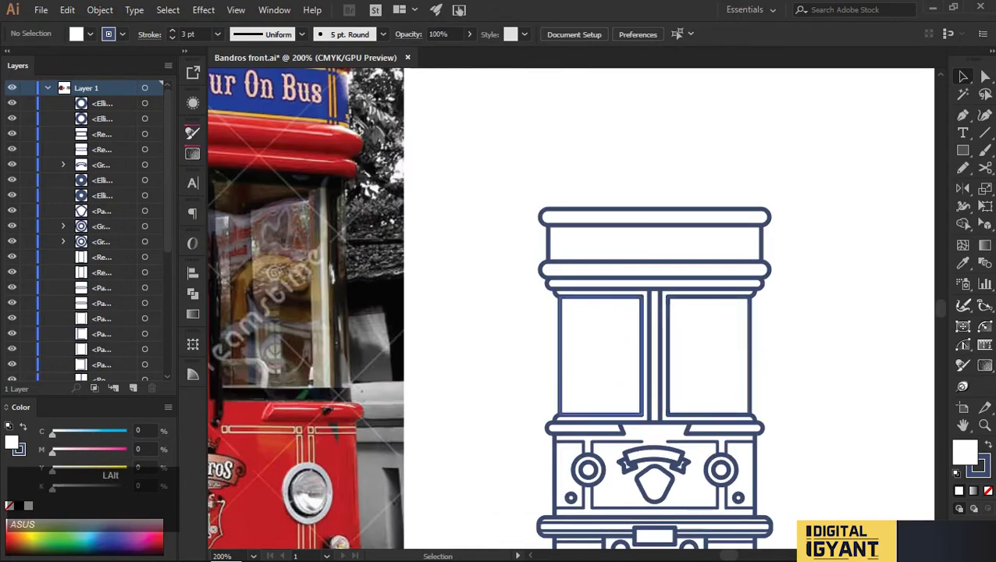
scroll(545, 381, up, 2)
drag(549, 329, 583, 376)
key(v)
drag(580, 328, 589, 329)
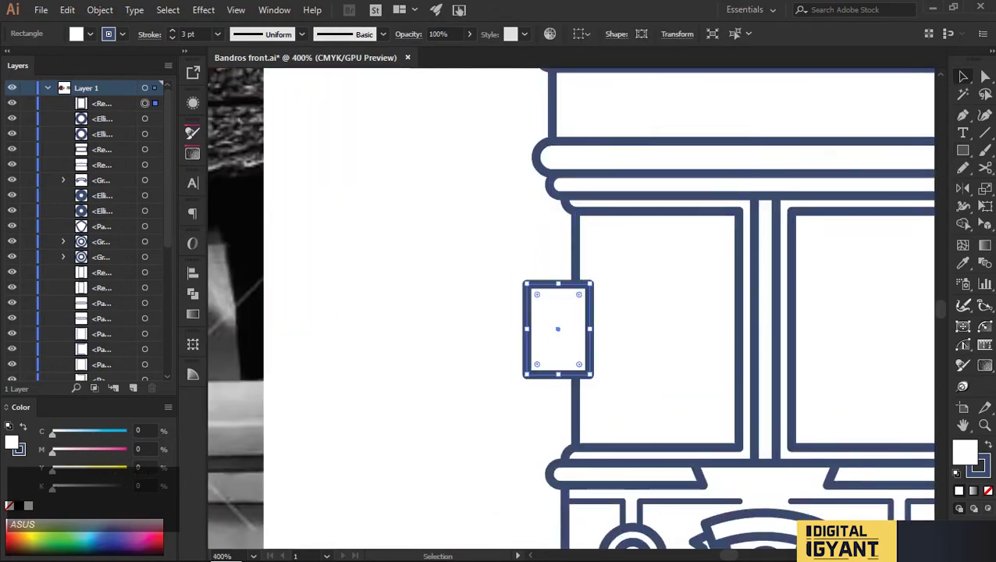
click(470, 329)
scroll(470, 328, down, 2)
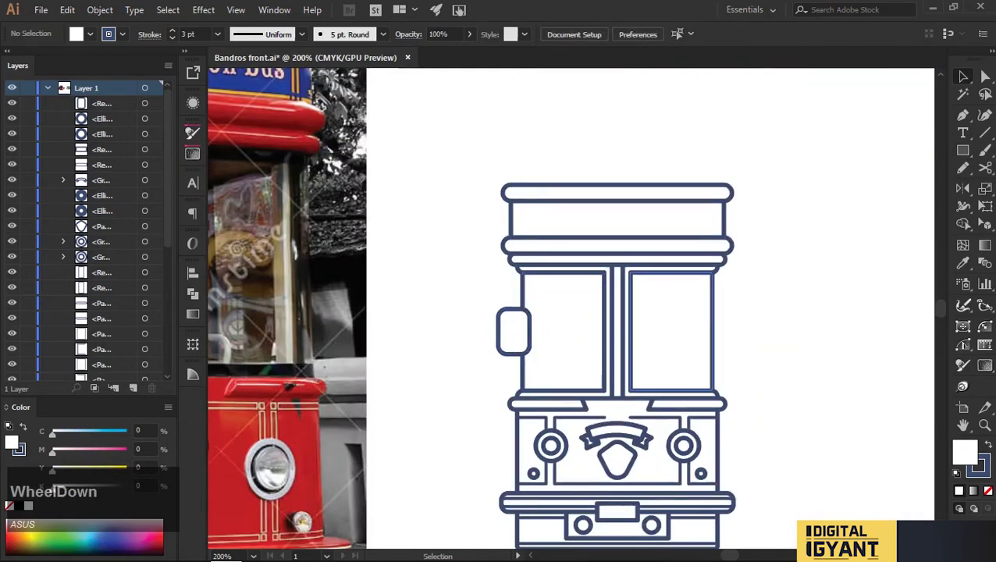
mouse_move(470, 329)
mouse_down()
mouse_move(848, 331)
mouse_move(788, 358)
mouse_move(601, 364)
mouse_up()
Step: Add a small bracket rectangle with a rounded lower end, centred at the top of the mirror
scroll(812, 344, up, 3)
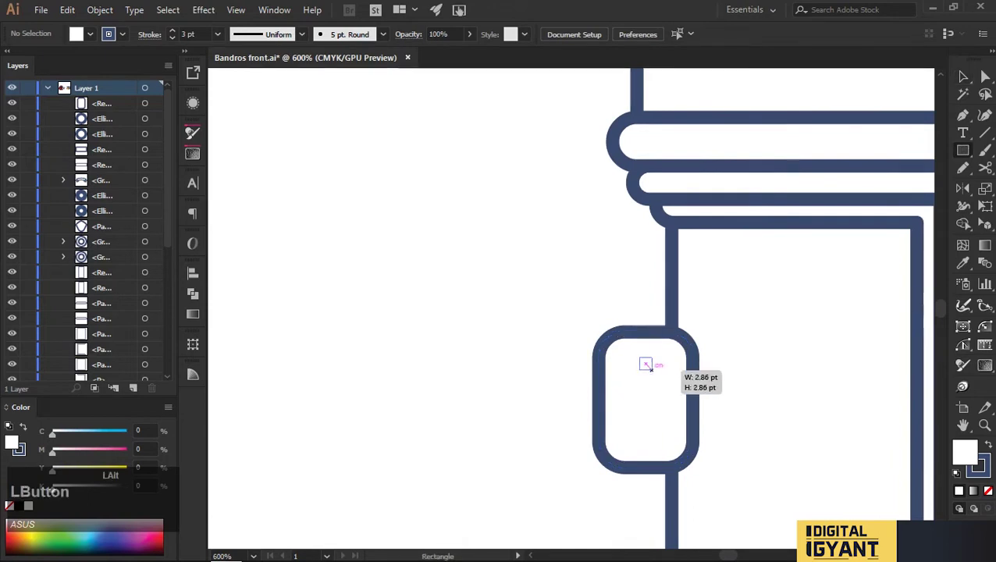
mouse_move(646, 365)
mouse_down()
mouse_move(667, 371)
mouse_move(645, 331)
mouse_move(647, 365)
mouse_move(623, 347)
mouse_up()
scroll(647, 364, up, 2)
key(a)
scroll(272, 300, down, 2)
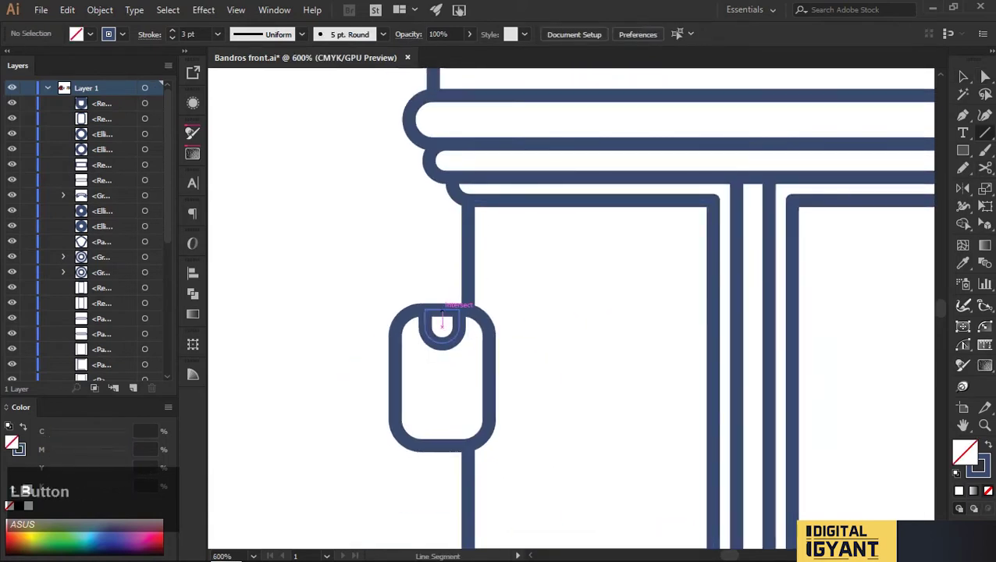
Step: Draw an L-shaped arm from the mirror bracket up and across to the window frame, extending its lower end into the bracket
drag(442, 310, 442, 274)
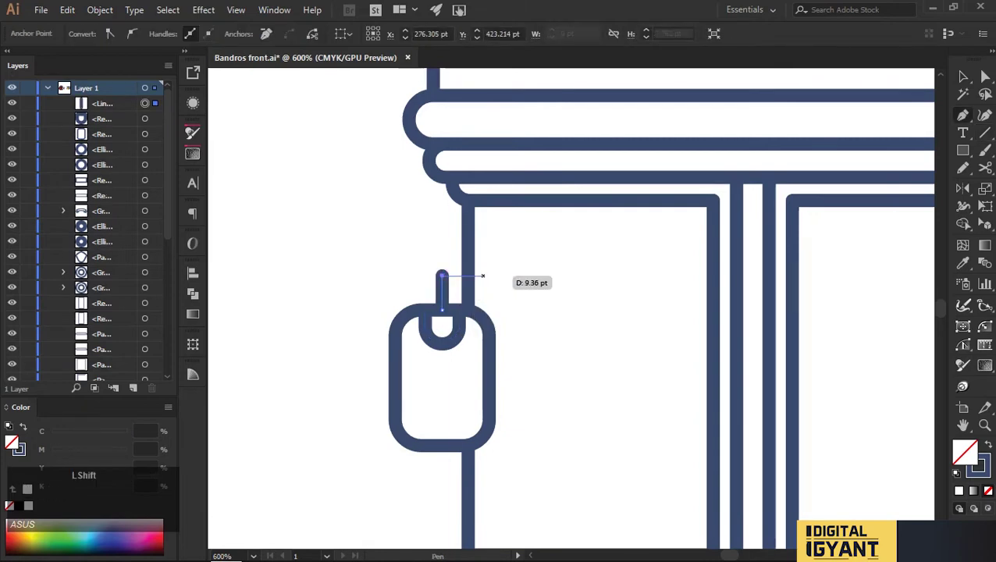
click(444, 307)
scroll(443, 306, up, 2)
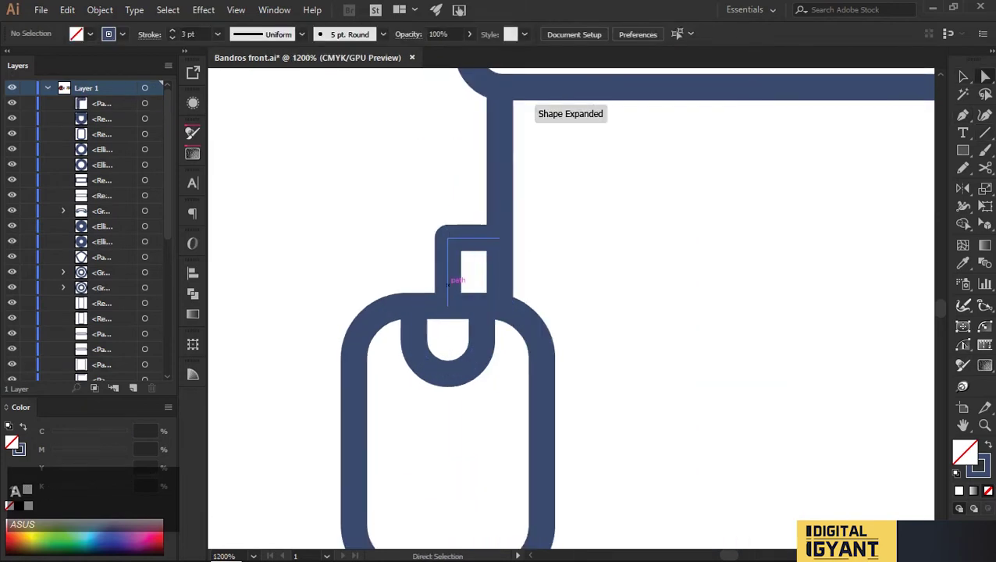
key(a)
drag(449, 303, 448, 333)
key(v)
click(407, 248)
scroll(407, 247, down, 4)
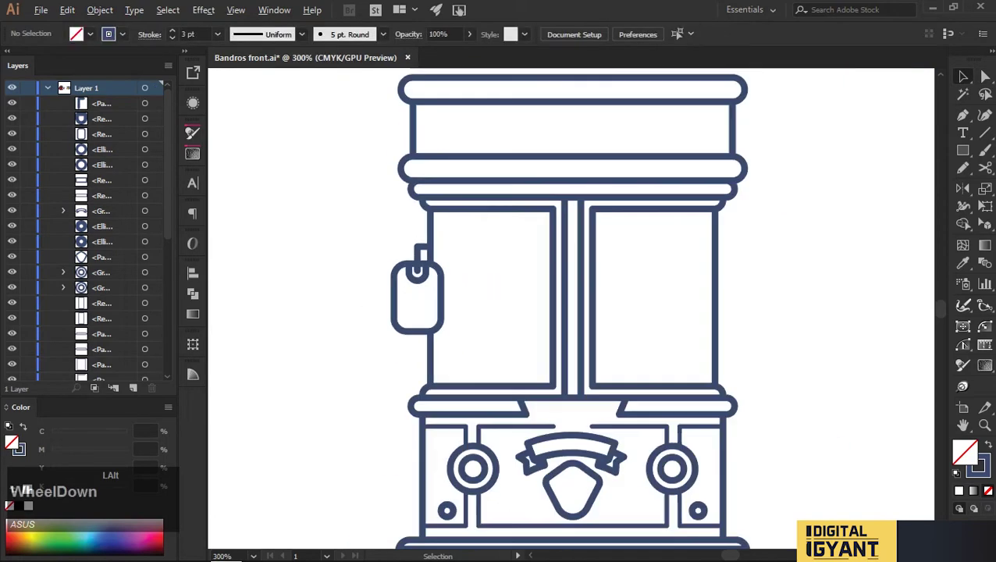
Step: Group the mirror, bracket and arm, and place a duplicate beside the right window
scroll(441, 313, up, 2)
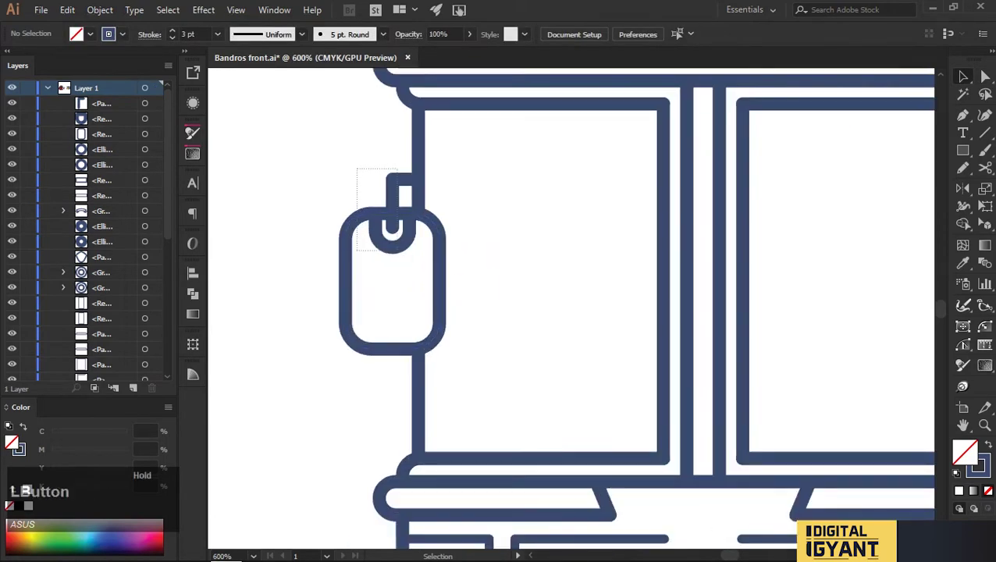
drag(398, 249, 767, 279)
scroll(401, 290, down, 1)
scroll(767, 279, up, 2)
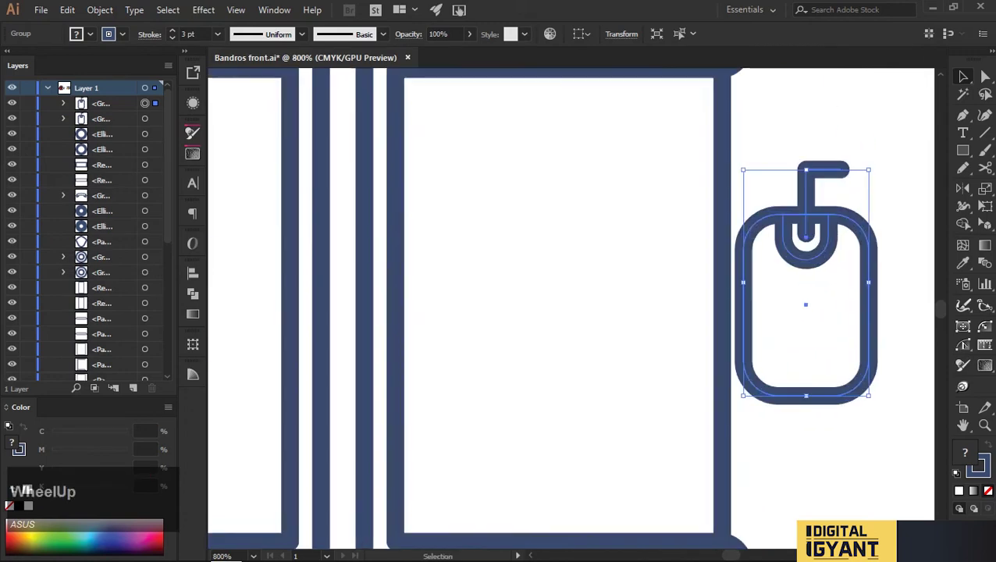
Step: Reflect the duplicated mirror horizontally and move it so its arm meets the right window's outer edge
key(o)
click(805, 169)
drag(805, 203, 806, 300)
key(v)
scroll(778, 168, up, 3)
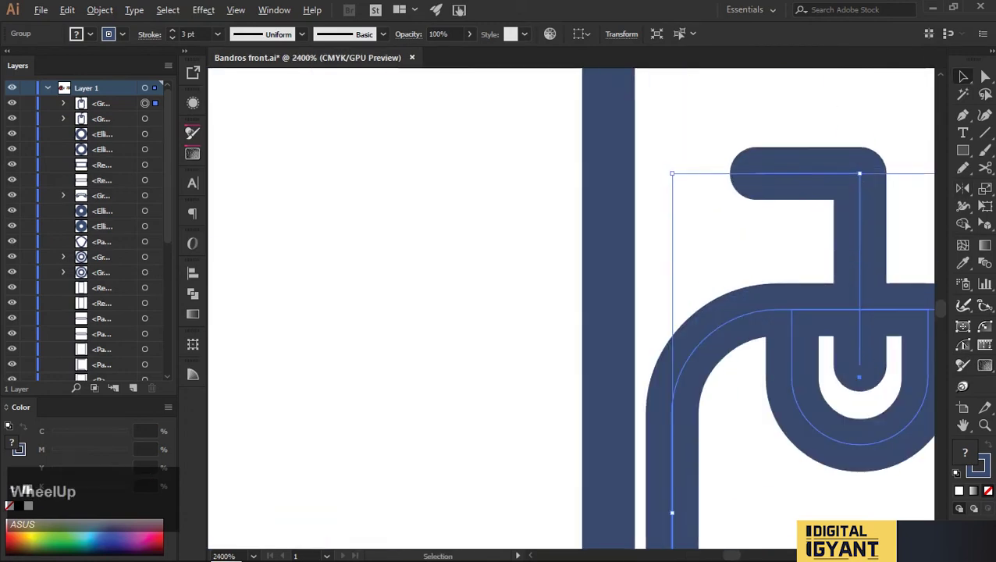
drag(756, 173, 621, 173)
scroll(621, 173, down, 3)
scroll(621, 173, up, 2)
scroll(621, 173, down, 3)
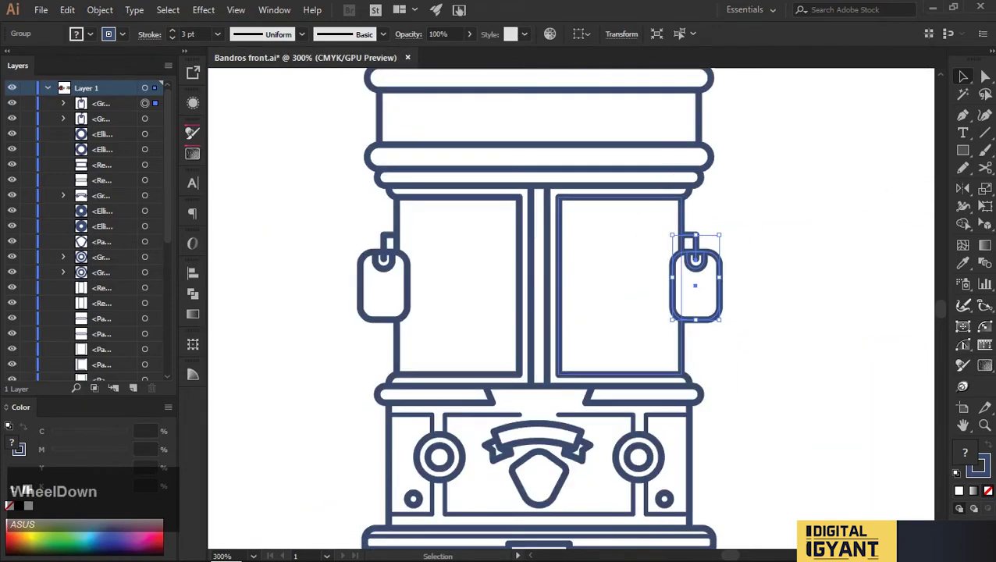
Step: Fine-tune both mirrors and align the free ends of their arms with the centres of the outer window frame lines
scroll(385, 264, up, 1)
drag(362, 216, 357, 220)
key(ctrl+shift+a)
scroll(810, 195, up, 3)
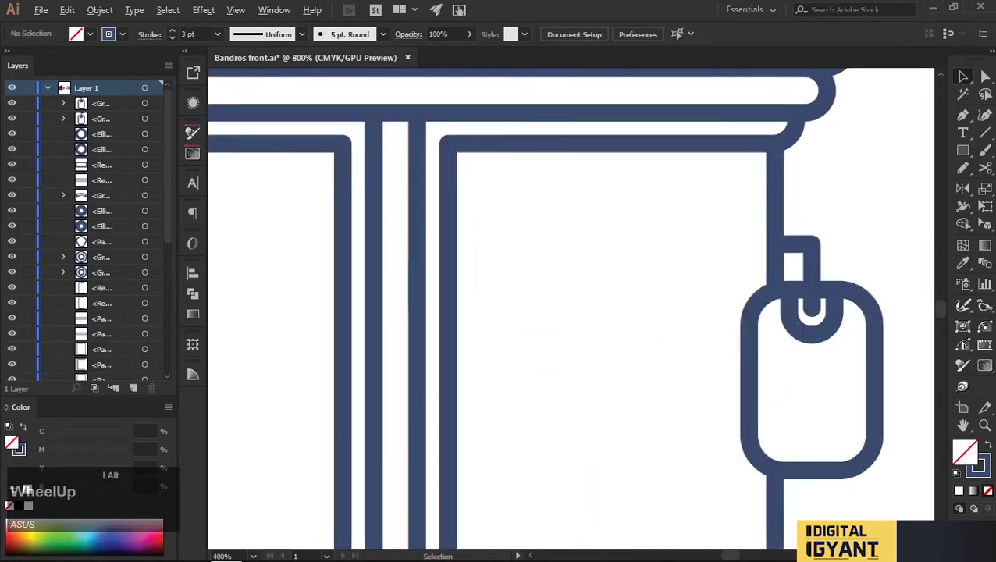
key(a)
click(785, 272)
scroll(784, 266, up, 1)
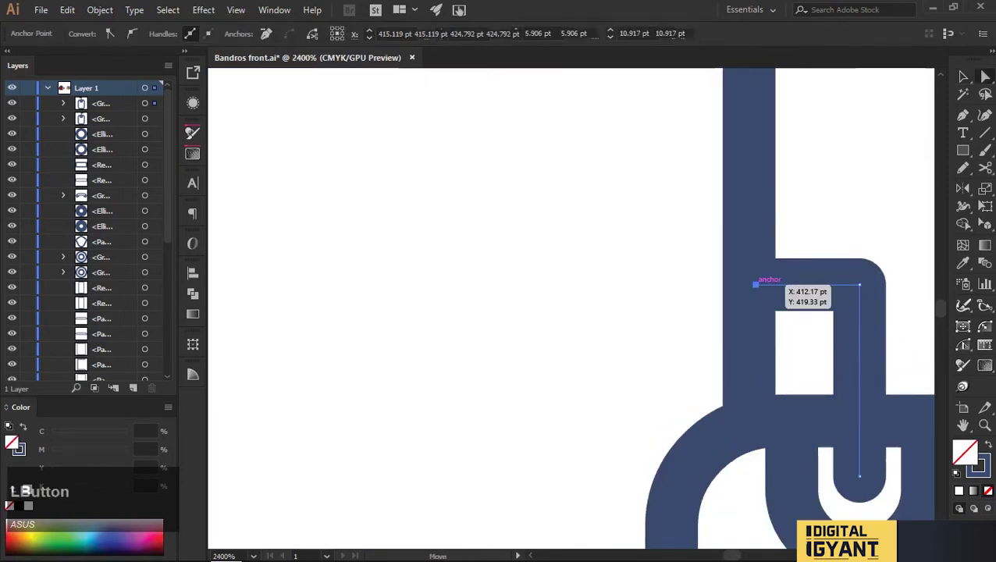
drag(755, 284, 377, 270)
scroll(755, 277, down, 4)
scroll(755, 273, up, 3)
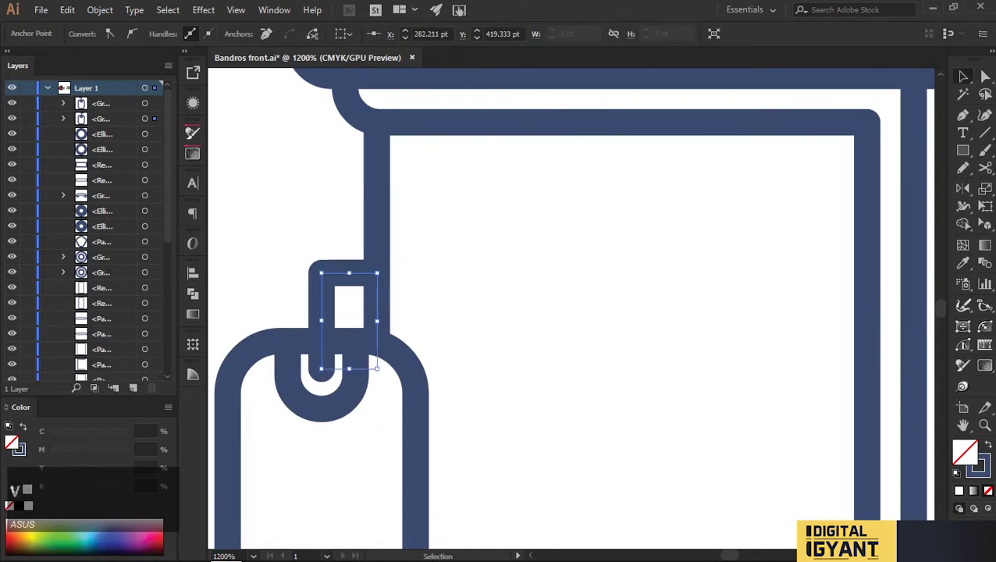
click(328, 222)
scroll(329, 223, down, 3)
scroll(798, 343, down, 4)
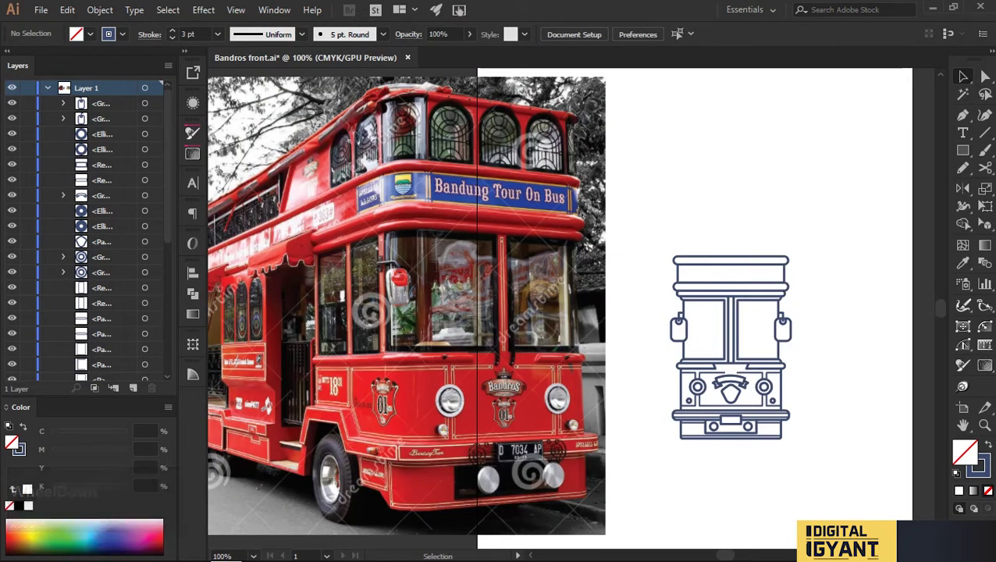
Step: Move both side mirrors up together along the window frames
scroll(808, 317, up, 3)
click(730, 347)
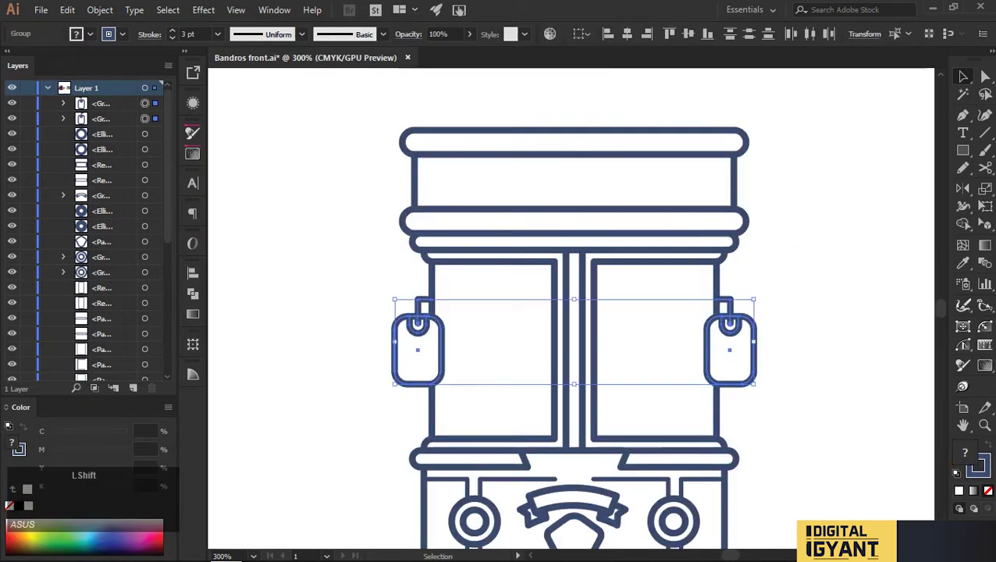
drag(440, 331, 440, 316)
click(762, 304)
scroll(769, 309, down, 2)
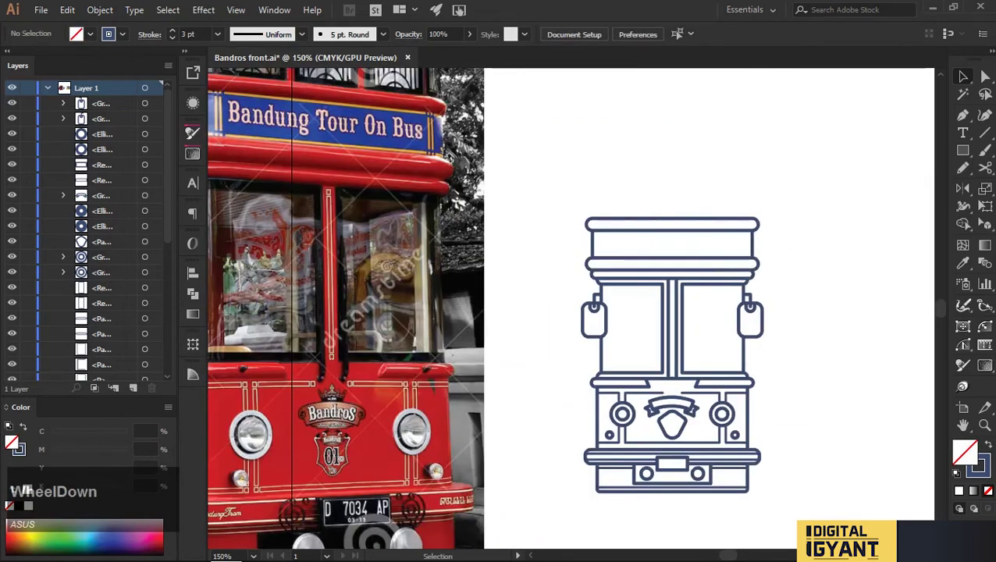
Step: Select both side mirrors and move them down together to about mid-height of the windows
drag(769, 312, 738, 287)
scroll(737, 297, up, 2)
shift+click(695, 289)
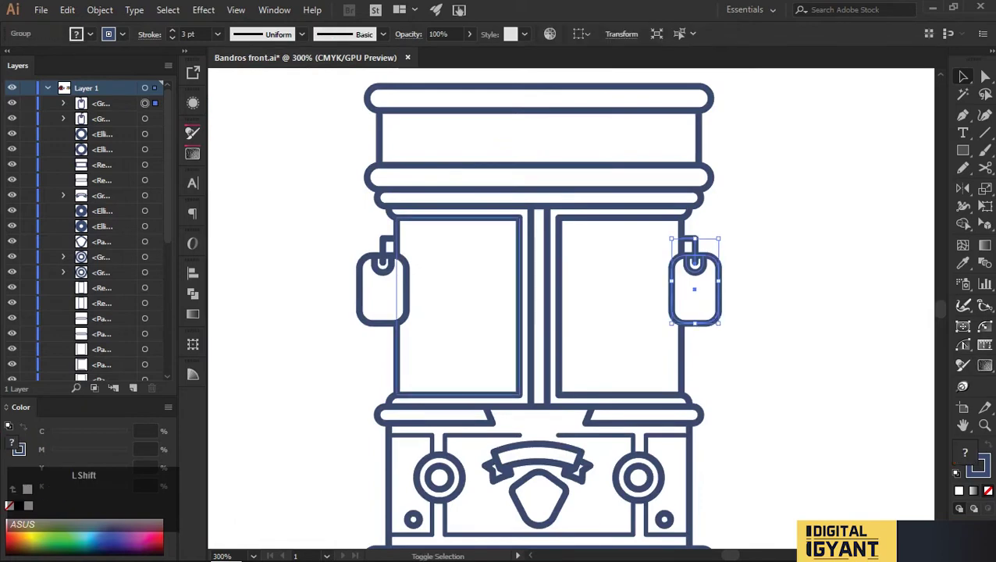
shift+click(399, 296)
drag(702, 316, 703, 342)
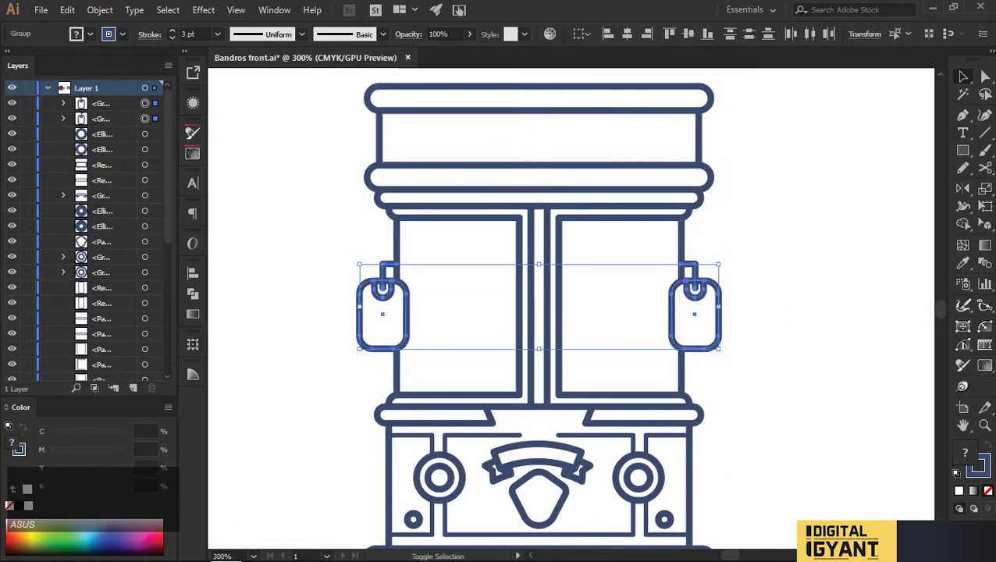
click(707, 236)
Step: Select the roof strips and sign panel together and move them straight up, clear of the window tops
scroll(707, 236, up, 2)
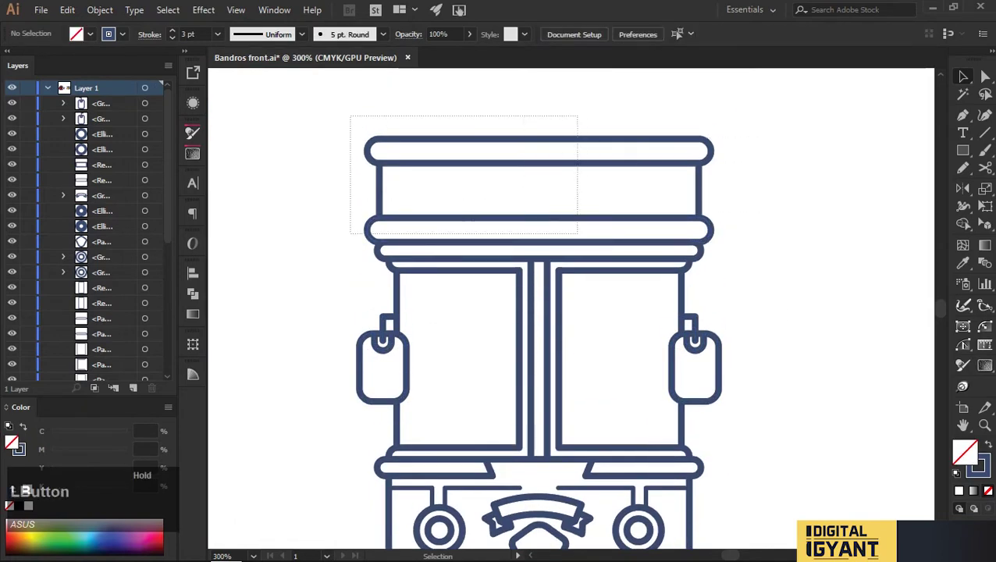
drag(596, 249, 597, 248)
drag(706, 238, 706, 209)
Step: Select the upper anchor points of both windows and centre pillar and move them down to shorten the window section
key(a)
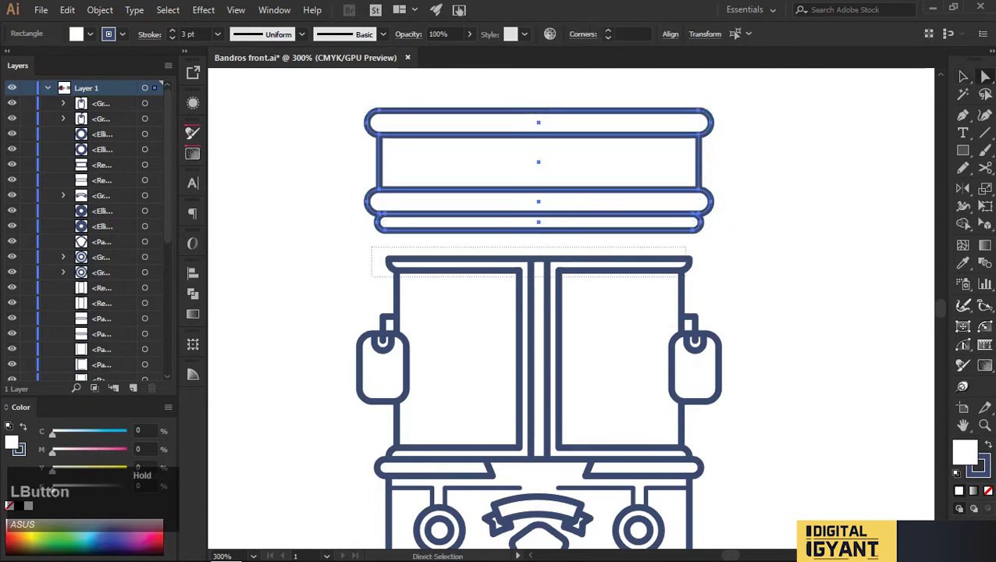
click(468, 262)
click(567, 264)
drag(567, 262, 585, 288)
key(v)
click(729, 225)
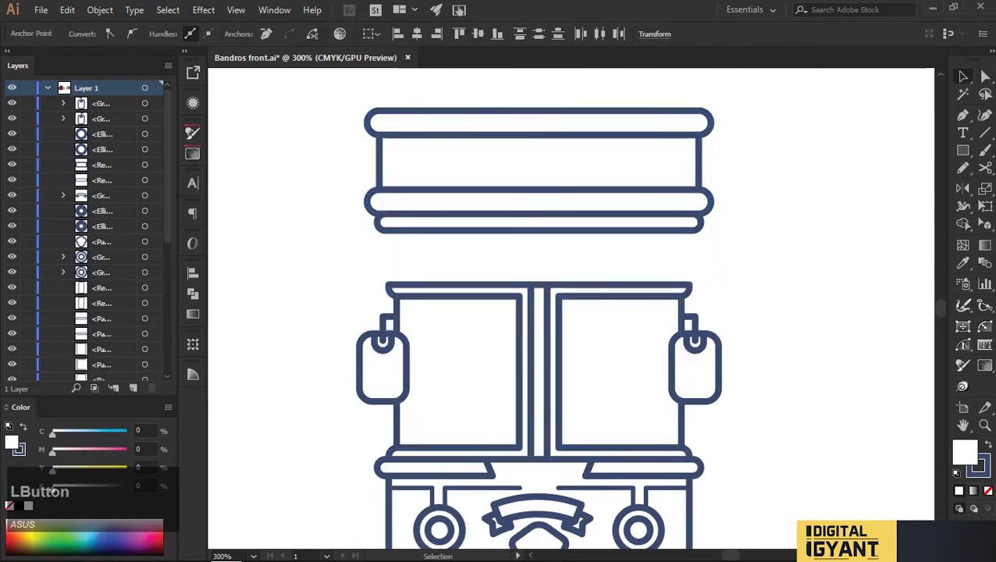
Step: Select both side mirrors and move them slightly down together along the shortened windows
scroll(729, 225, up, 1)
click(708, 312)
shift+click(498, 316)
scroll(499, 316, down, 1)
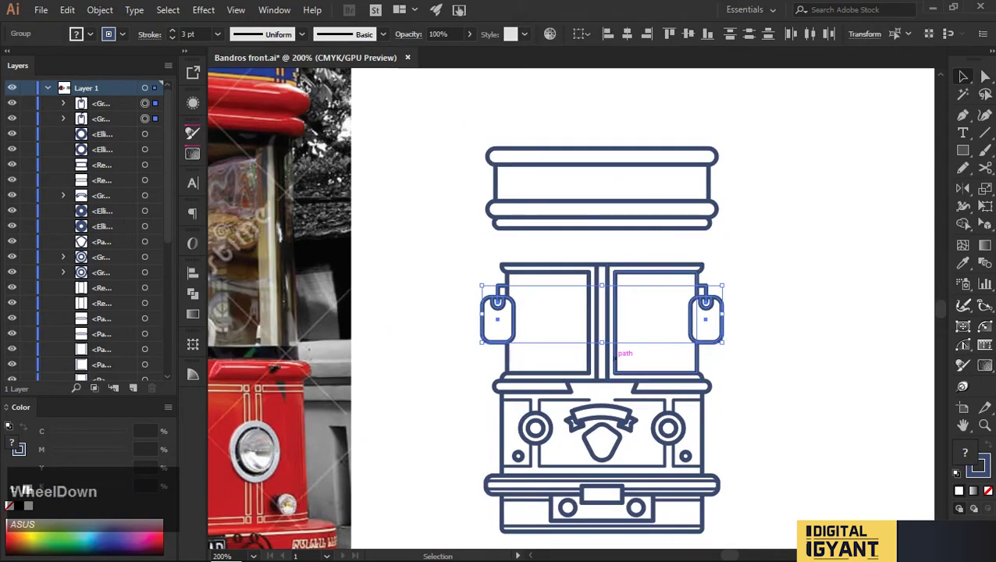
scroll(500, 316, up, 1)
drag(425, 238, 467, 249)
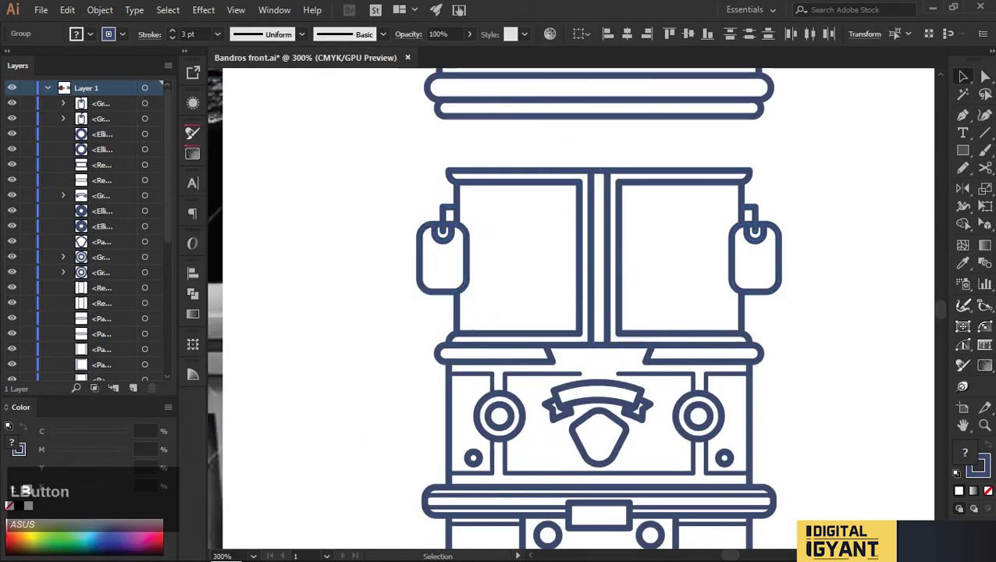
Step: Move the roof strips and sign panel back down so the lowest strip rests on the window tops
scroll(703, 234, up, 3)
drag(801, 123, 655, 192)
scroll(611, 249, up, 4)
drag(611, 249, 578, 270)
scroll(628, 269, down, 6)
key(ctrl+shift+a)
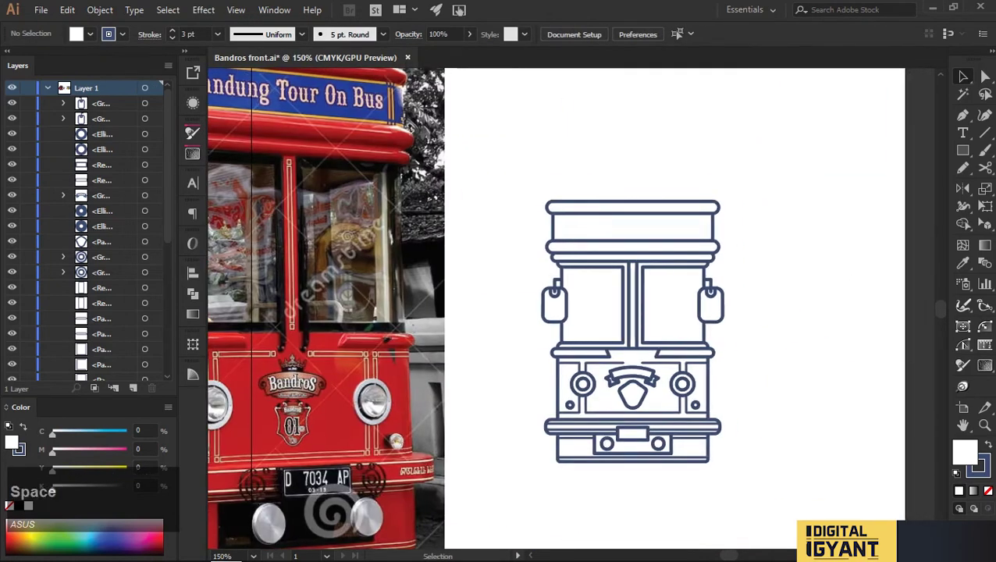
Step: Duplicate the sign panel rectangle upward so the copy stands above the upper roof strip
scroll(684, 366, up, 5)
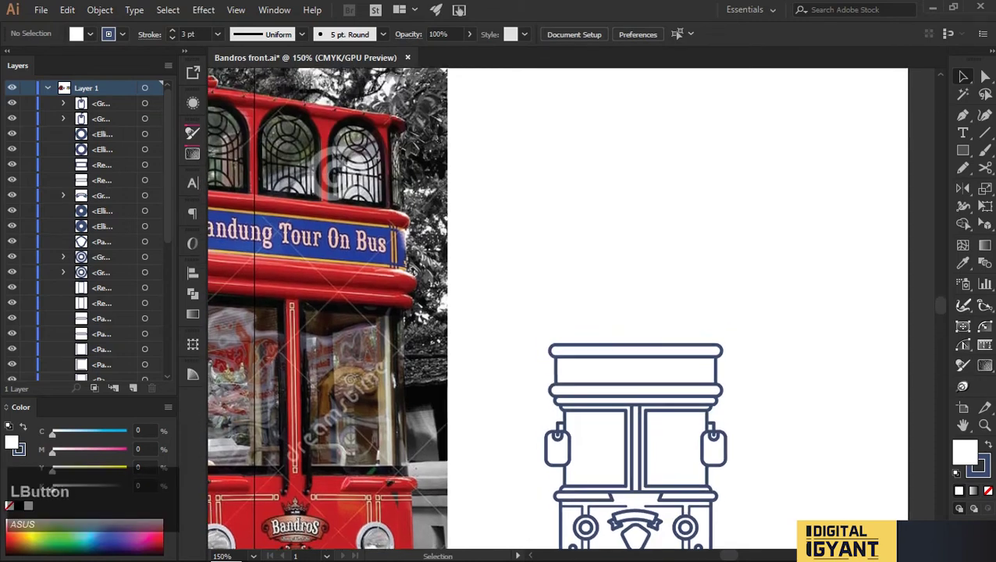
scroll(683, 366, up, 3)
click(683, 366)
drag(749, 412, 769, 307)
key(ctrl+shift+a)
Step: Copy the sign panel rectangle in place and reduce the copy's height to form a thinner band inside it
scroll(699, 269, down, 3)
drag(658, 336, 657, 344)
click(656, 343)
scroll(656, 344, up, 3)
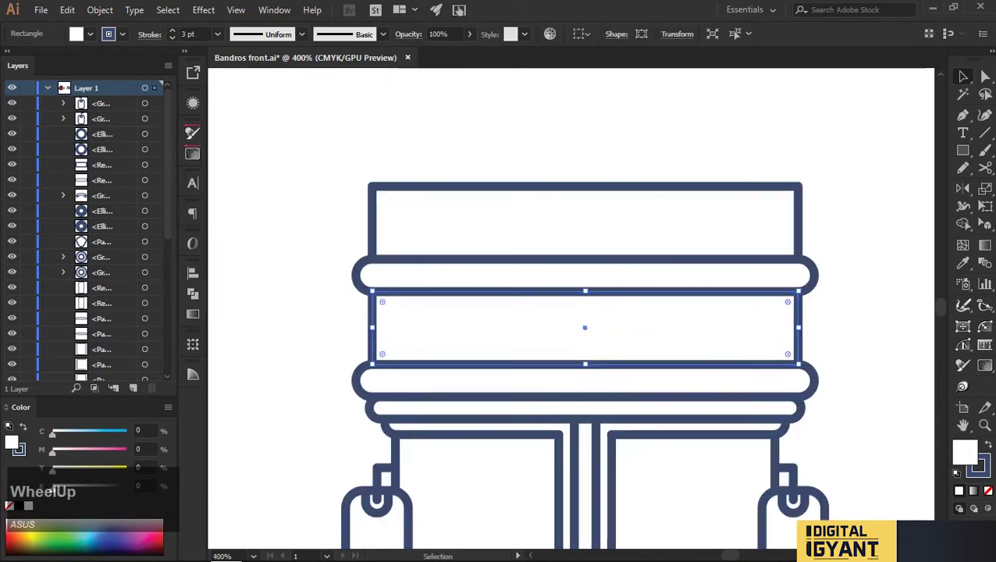
click(595, 291)
drag(584, 274, 585, 310)
click(585, 331)
Step: Match the inner band's style to the thin 2 pt body line with the Eyedropper
key(ctrl)
scroll(596, 312, down, 2)
key(i)
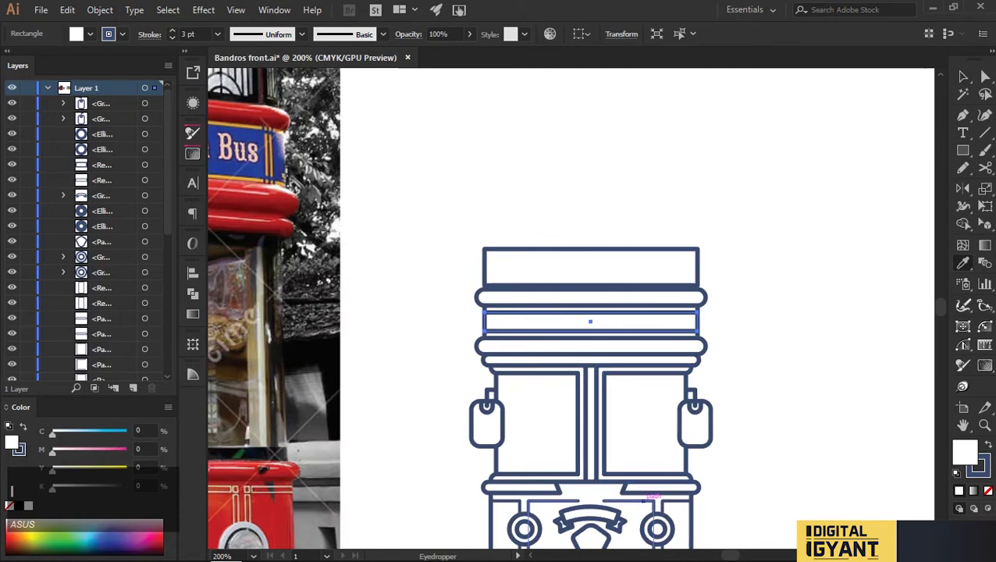
click(645, 500)
key(v)
Step: Complete the sign panel's inner frame with a full-width band and a narrower rectangle that forms short sections at both ends
scroll(591, 322, up, 3)
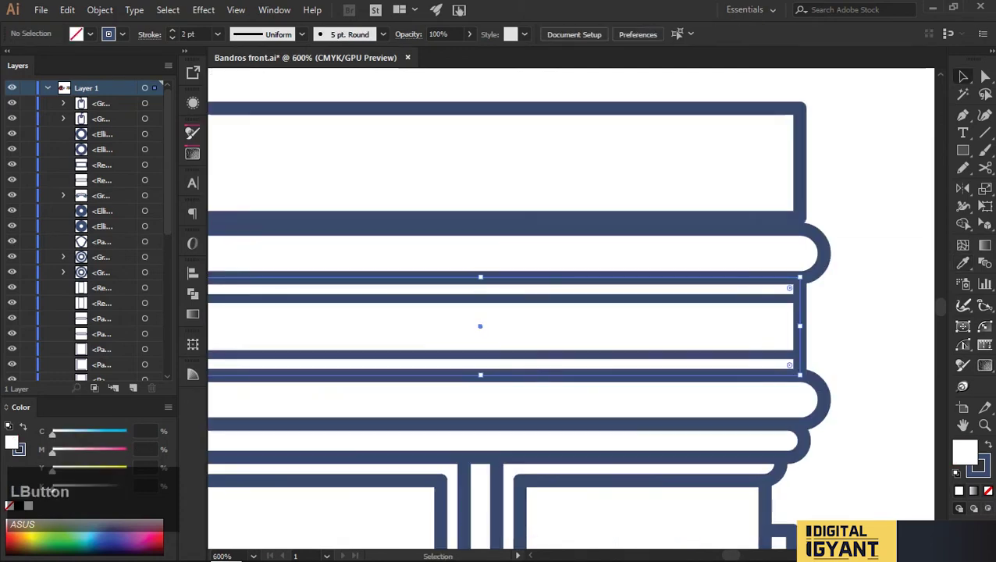
key(m)
drag(480, 326, 760, 326)
key(ctrl+shift+a)
scroll(819, 312, down, 2)
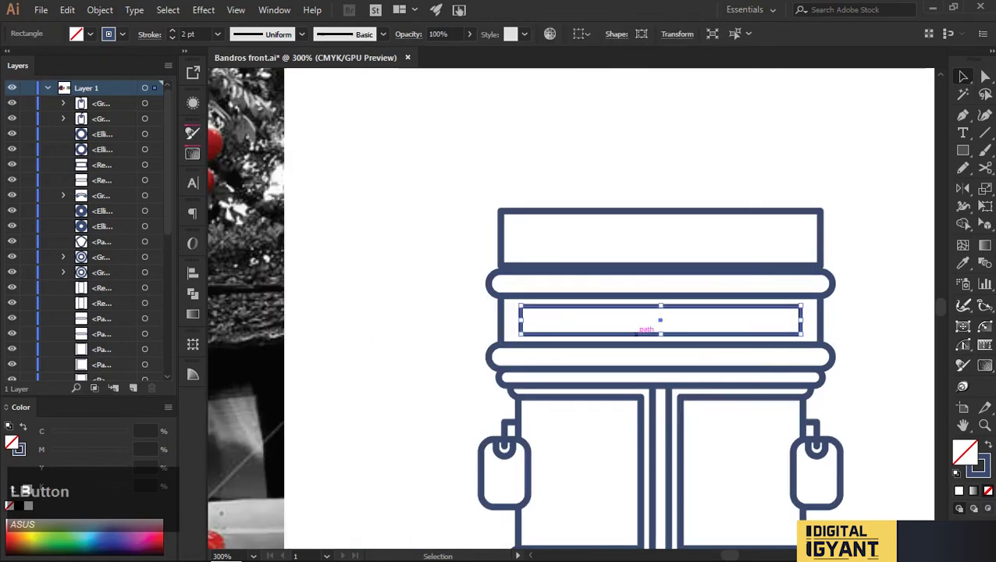
drag(819, 320, 679, 304)
click(866, 406)
Step: Seat the upper wall rectangle on the roof strip and raise its top edge to make the wall taller
scroll(781, 351, down, 2)
scroll(629, 269, up, 2)
click(629, 269)
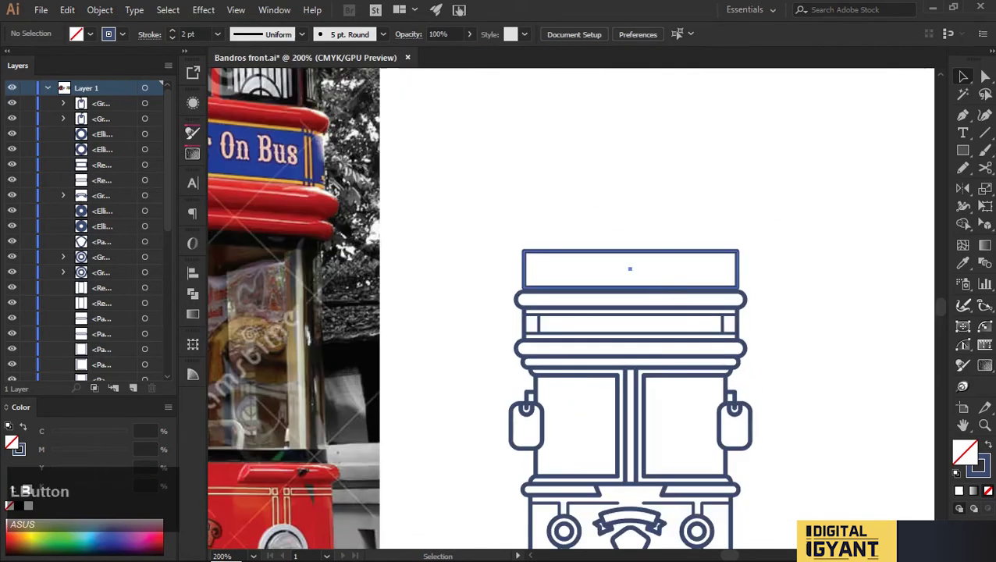
scroll(630, 273, up, 1)
drag(629, 278, 629, 282)
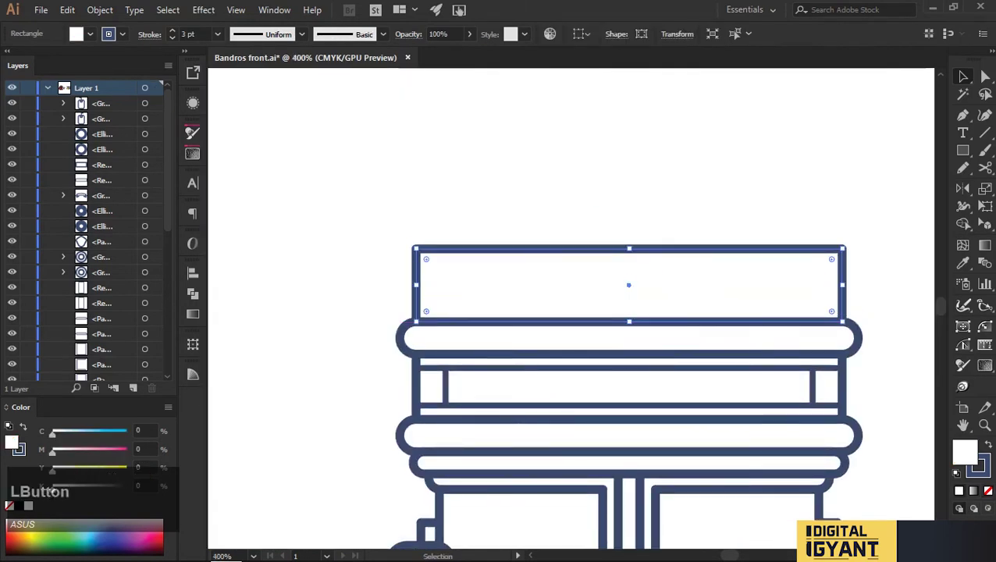
key(ctrl+shift+a)
scroll(663, 352, down, 3)
scroll(663, 351, up, 1)
drag(661, 350, 670, 328)
key(ctrl+shift+a)
Step: Duplicate the narrow roof strip onto the top of the upper wall and widen it to match the wider strips
scroll(702, 343, up, 3)
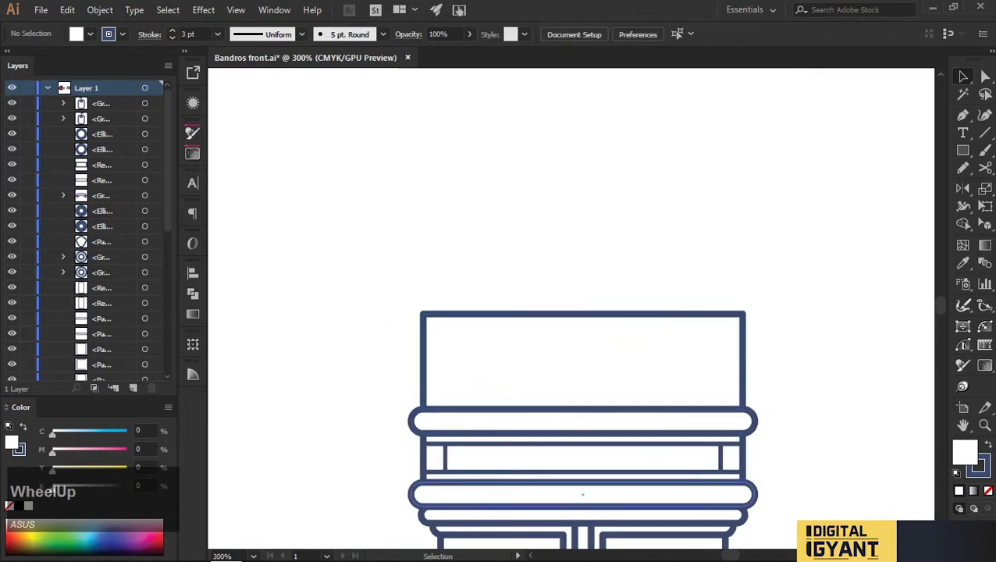
drag(583, 515, 647, 338)
scroll(662, 317, up, 1)
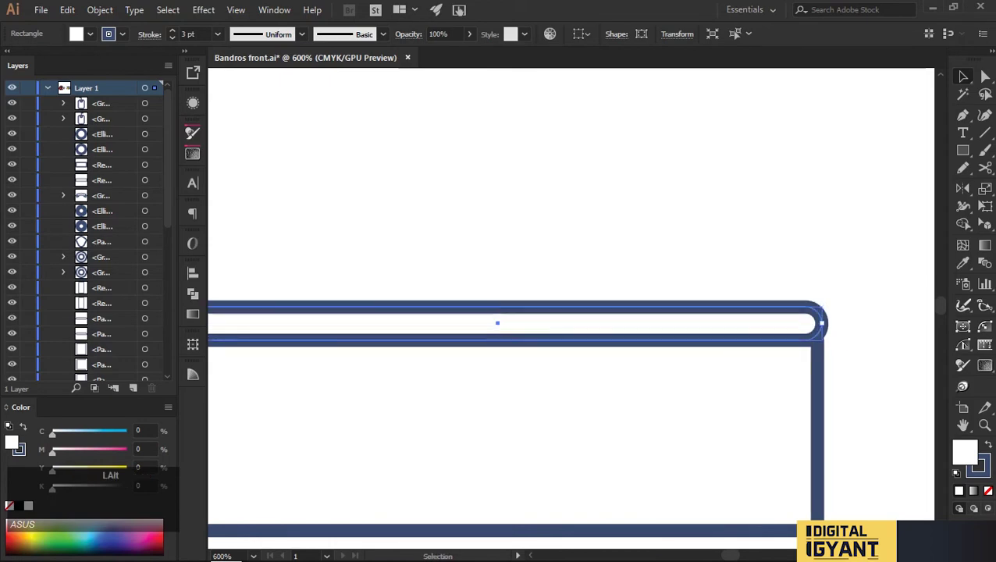
drag(841, 341, 842, 342)
key(ctrl+shift+a)
scroll(841, 341, down, 2)
drag(702, 390, 647, 268)
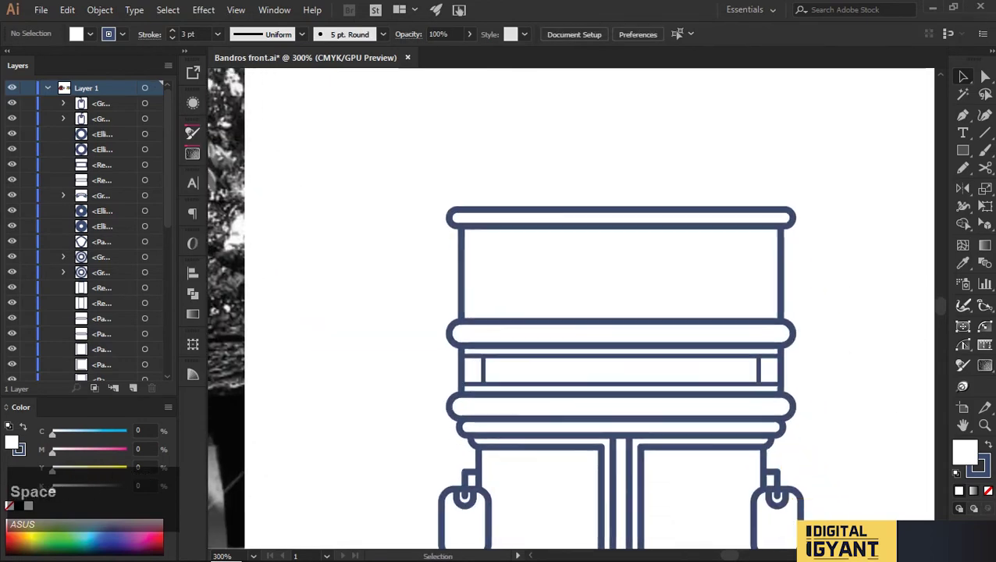
Step: Draw a small window rectangle at the centre of the upper wall and round its top corners into an arch
scroll(647, 268, down, 1)
scroll(492, 134, down, 1)
drag(493, 134, 447, 134)
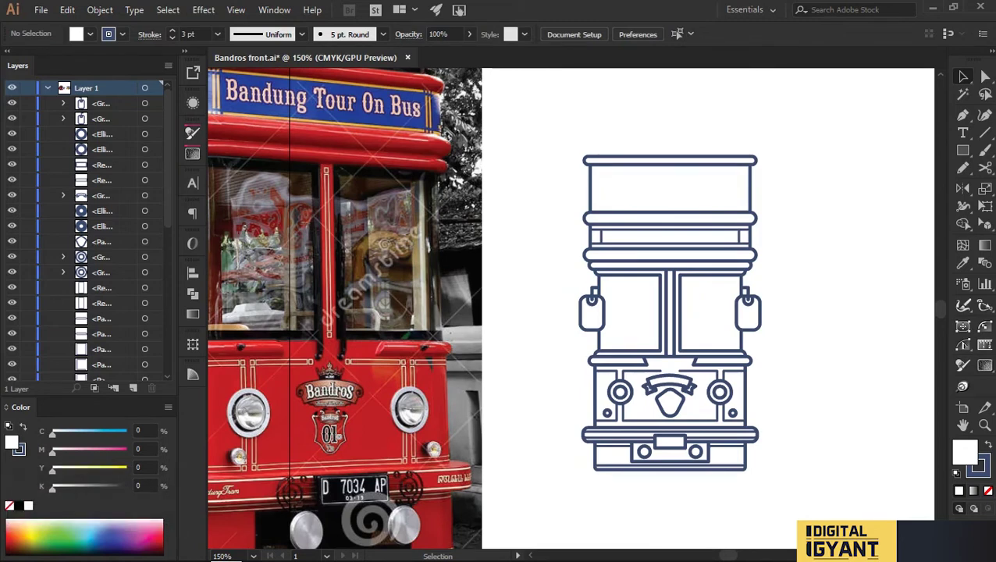
key(m)
scroll(670, 195, up, 3)
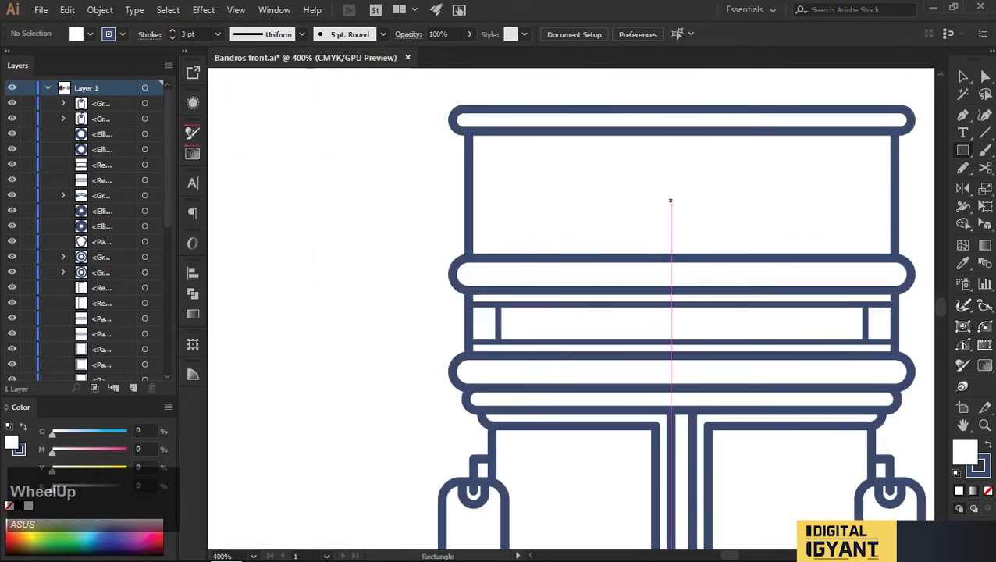
drag(678, 194, 726, 238)
key(a)
drag(650, 164, 556, 195)
Step: Duplicate the arched window sideways at equal spacing to form a row of three
key(v)
drag(556, 194, 681, 195)
key(ctrl+d)
Step: Place a narrower window against the upper wall's left edge and round its right corners to a 4.83 pt radius
scroll(574, 194, down, 2)
scroll(573, 194, up, 3)
drag(579, 195, 477, 196)
drag(539, 195, 479, 195)
key(a)
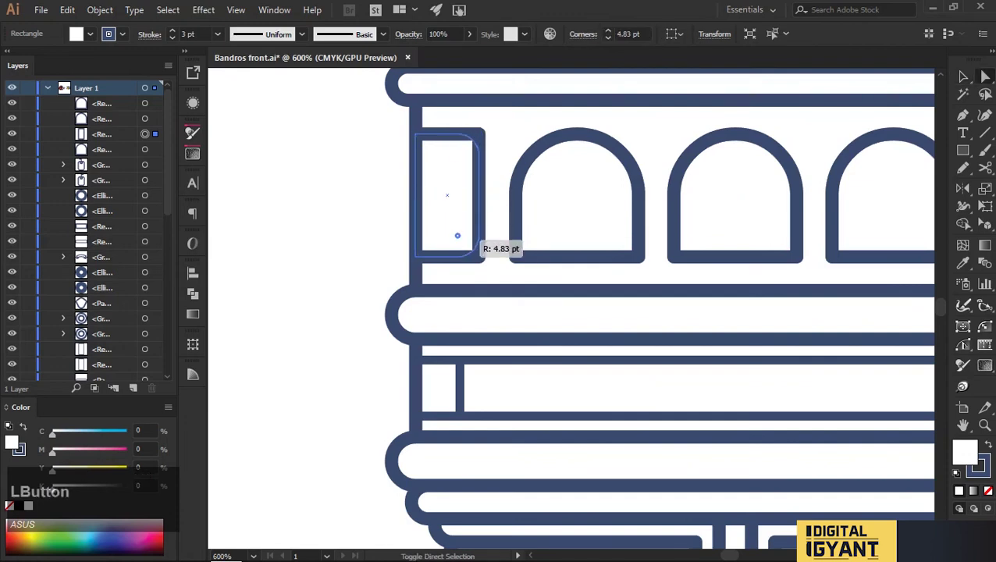
drag(472, 240, 473, 240)
Step: Duplicate the narrow end window to the upper wall's right edge and flip it so its rounded corners face inward
key(ctrl+minus)
drag(352, 231, 718, 228)
key(ctrl+plus)
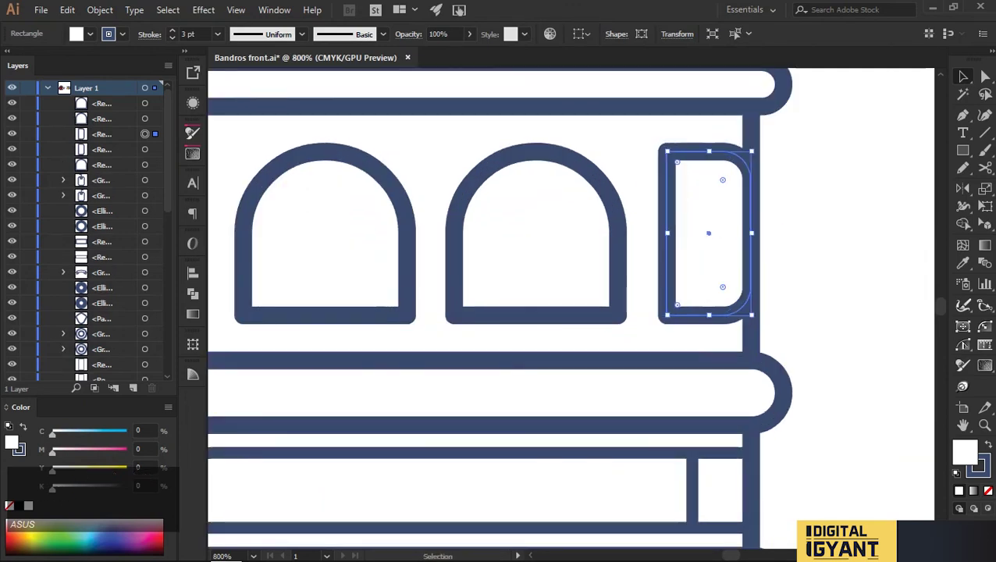
drag(622, 146, 790, 317)
Step: Select all five upper windows and move them down together within the upper wall
scroll(628, 332, down, 1)
shift+click(668, 234)
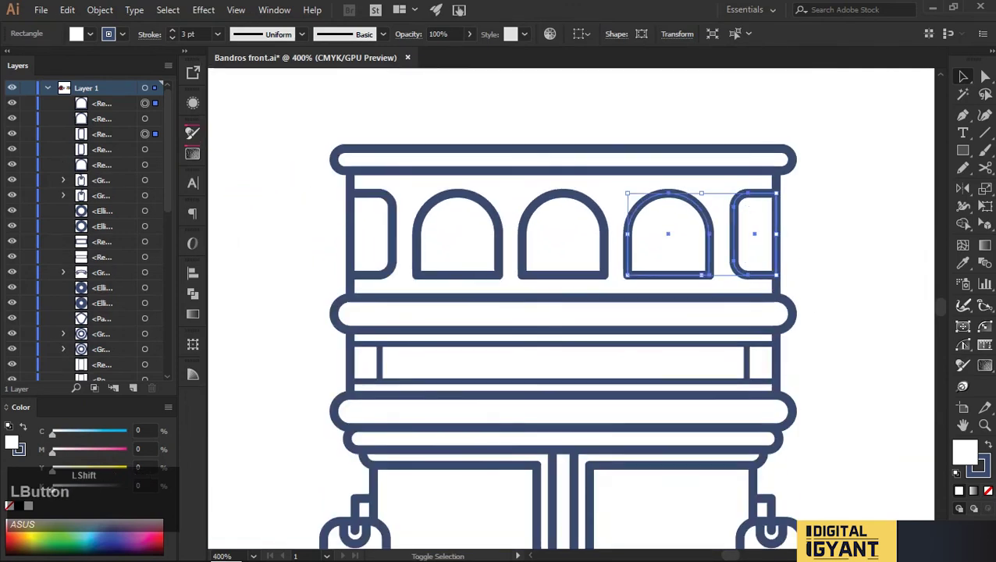
scroll(530, 255, up, 1)
drag(579, 223, 579, 236)
click(579, 234)
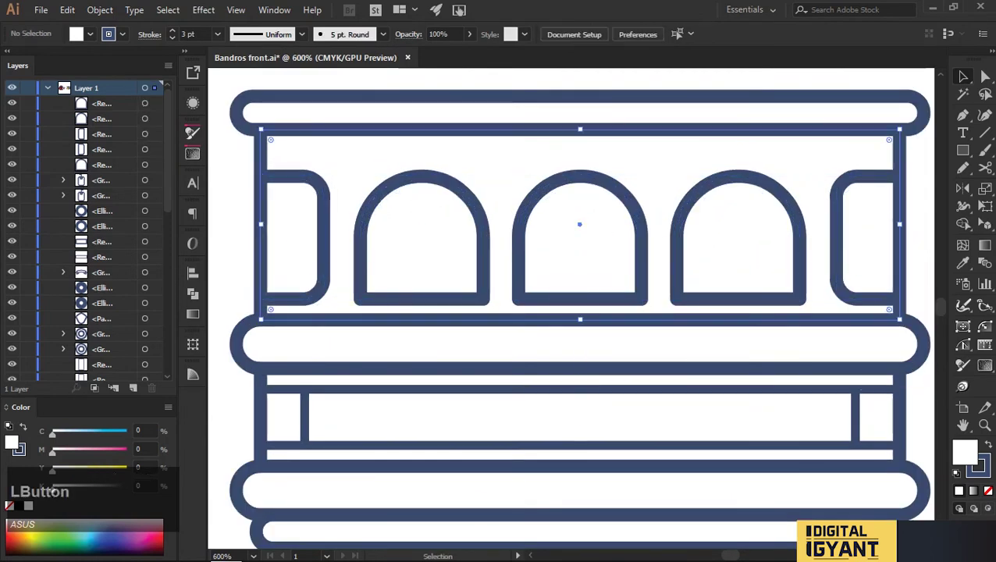
Step: Lower the upper wall's top edge closer to the windows and move the top strip down onto it
drag(580, 129, 597, 157)
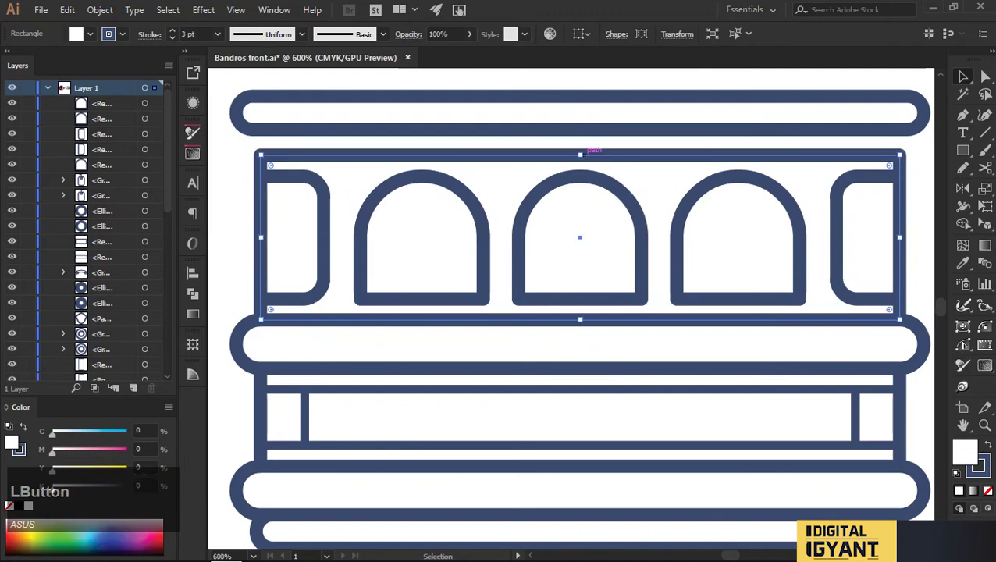
drag(583, 110, 582, 138)
scroll(579, 138, down, 5)
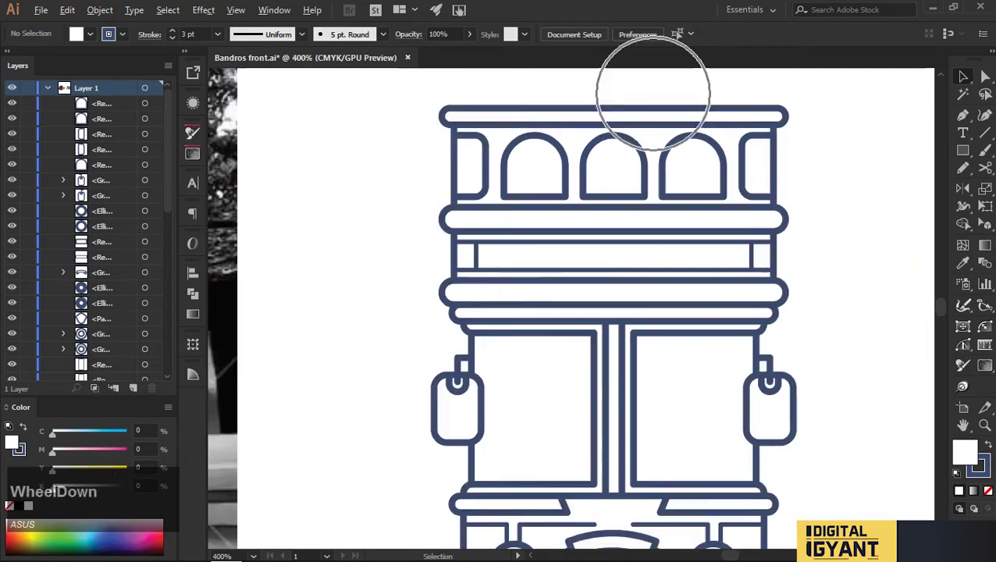
Step: Select all five upper windows and add inner outlines using Offset Path with an offset of -4 pt and miter joins
scroll(578, 256, up, 5)
click(578, 255)
shift+click(421, 256)
shift+click(296, 255)
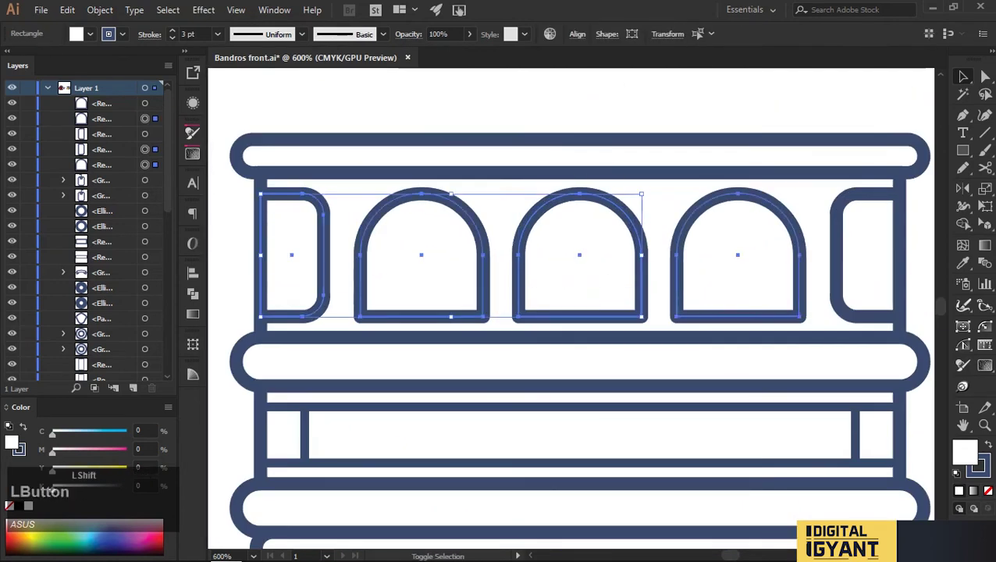
shift+click(738, 256)
shift+click(863, 256)
scroll(659, 255, up, 1)
drag(625, 263, 595, 258)
scroll(595, 260, down, 2)
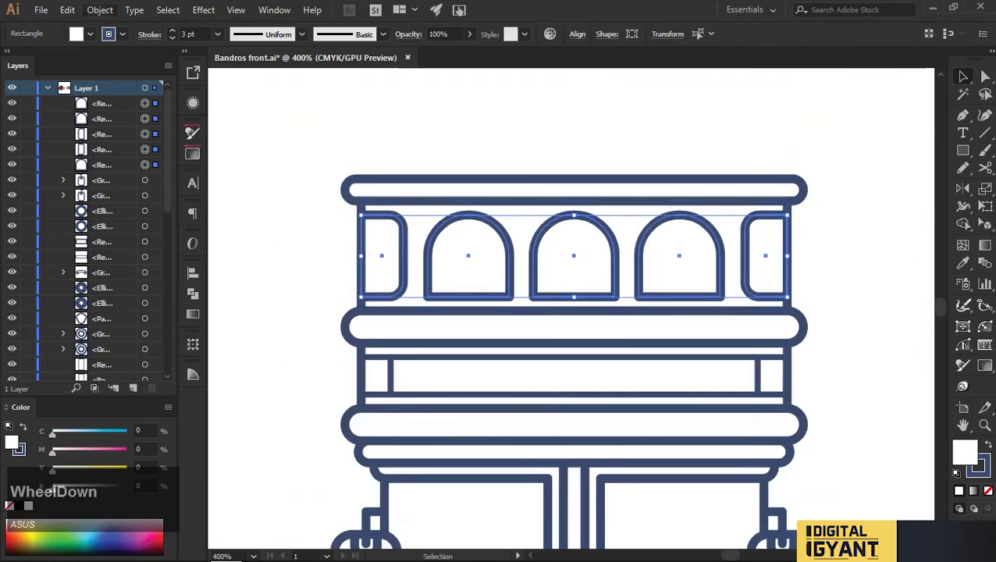
click(100, 9)
mouse_move(149, 378)
click(367, 247)
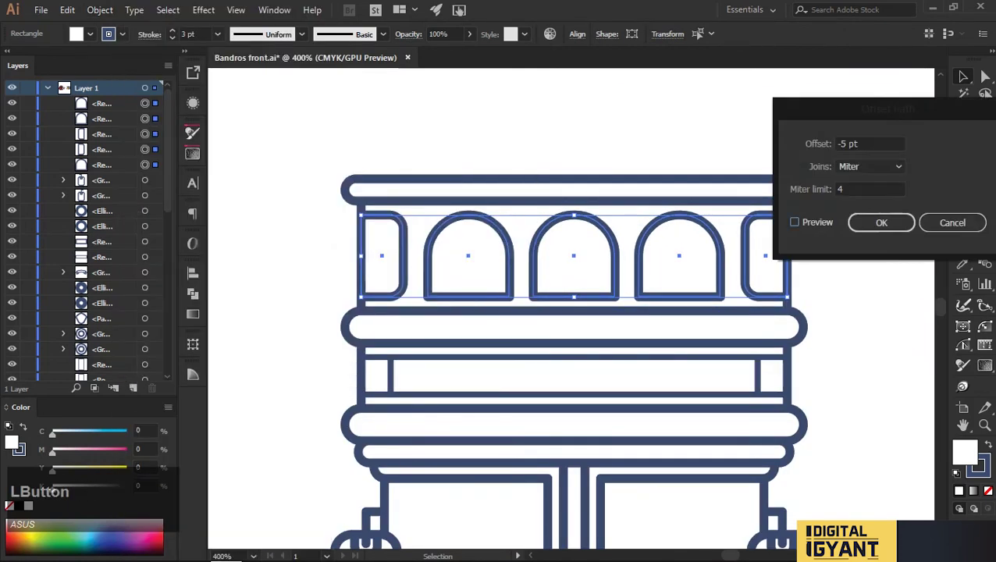
click(795, 222)
scroll(870, 144, down, 1)
scroll(871, 144, up, 2)
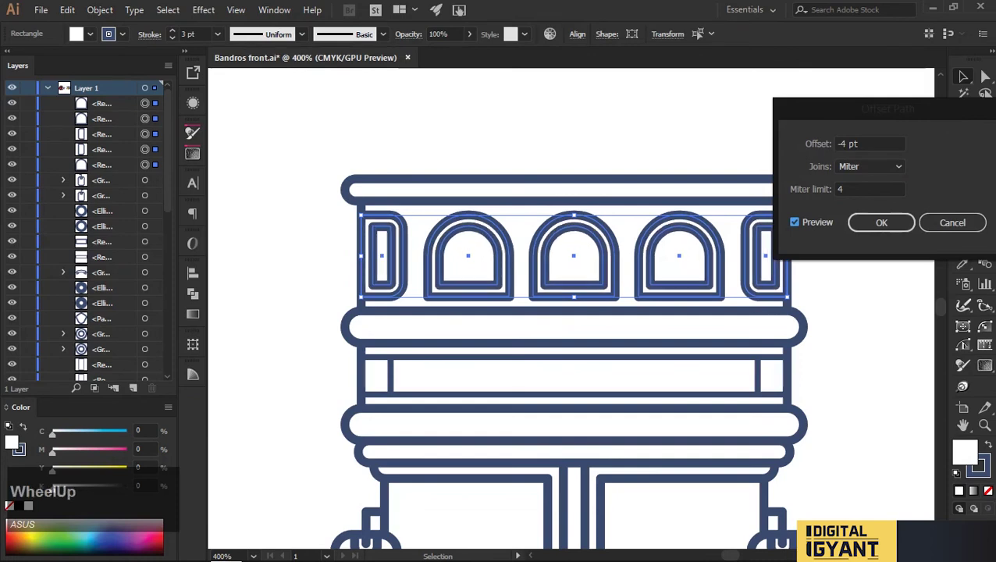
click(881, 222)
Step: Extend the left end window's inner outline to the wall edge by moving its two outer anchor points
scroll(844, 256, down, 2)
scroll(505, 309, up, 3)
key(a)
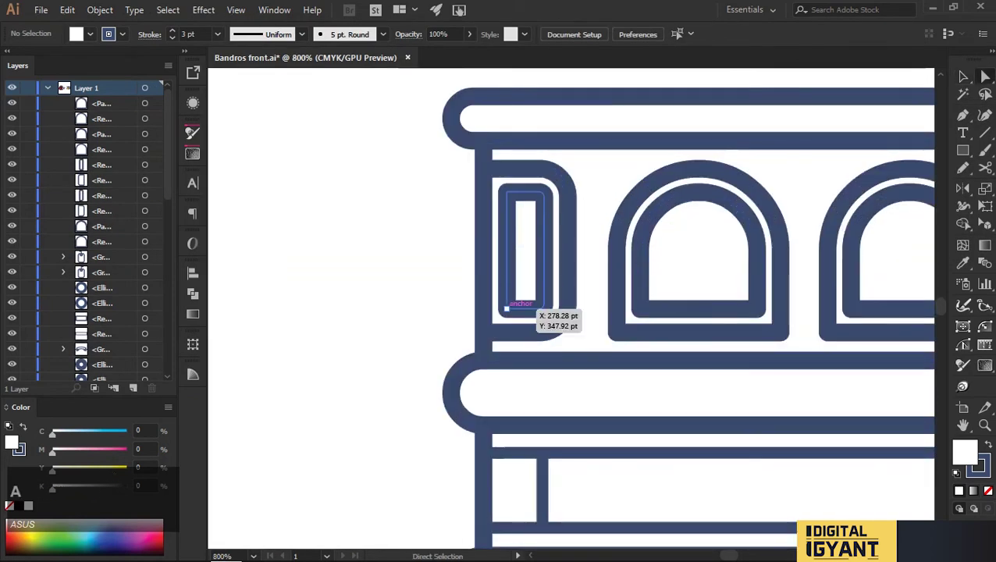
click(506, 309)
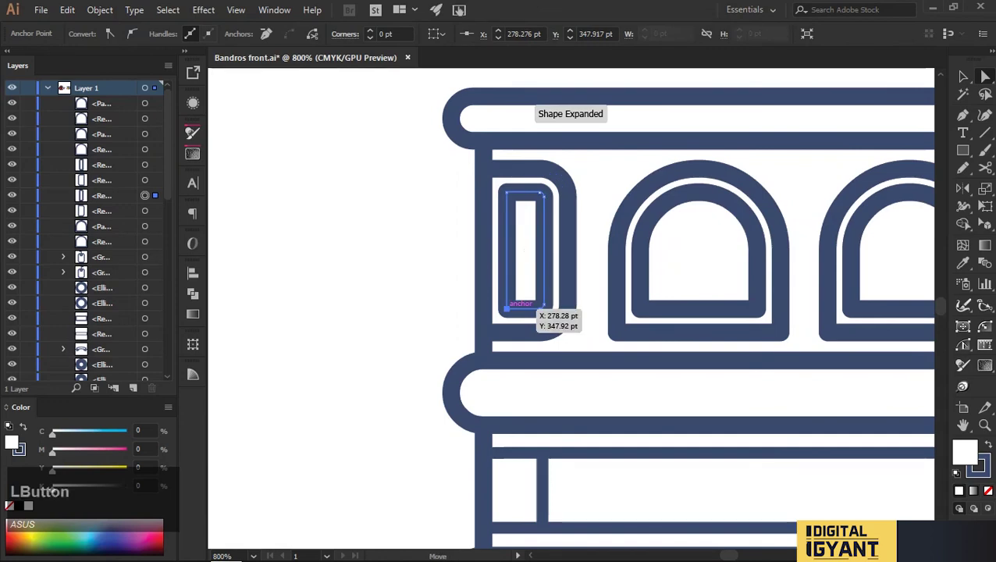
drag(516, 201, 508, 196)
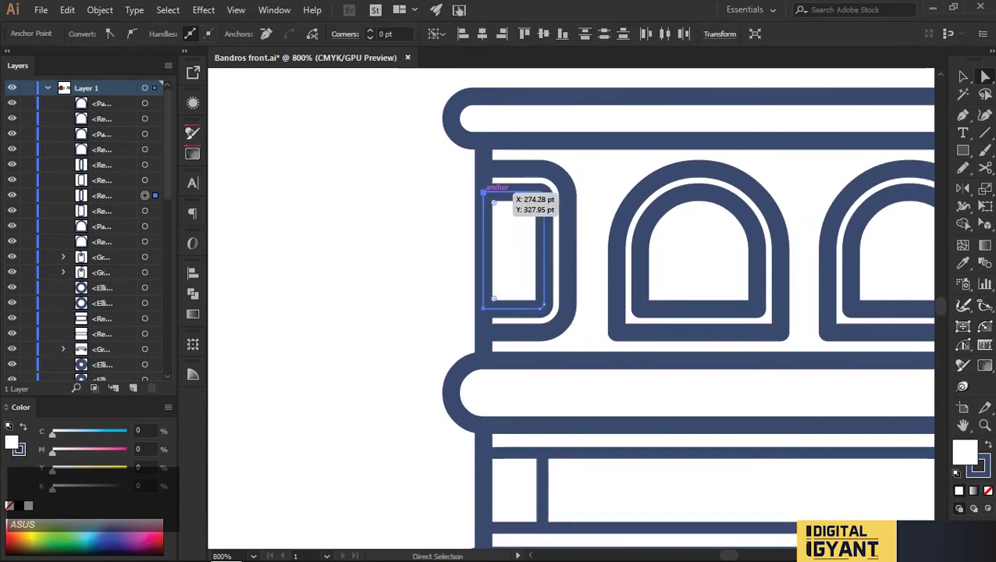
key(ctrl+shift+a)
Step: Extend the right end window's inner outline to the wall edge by moving its two outer anchor points
scroll(508, 249, right, 5)
click(818, 304)
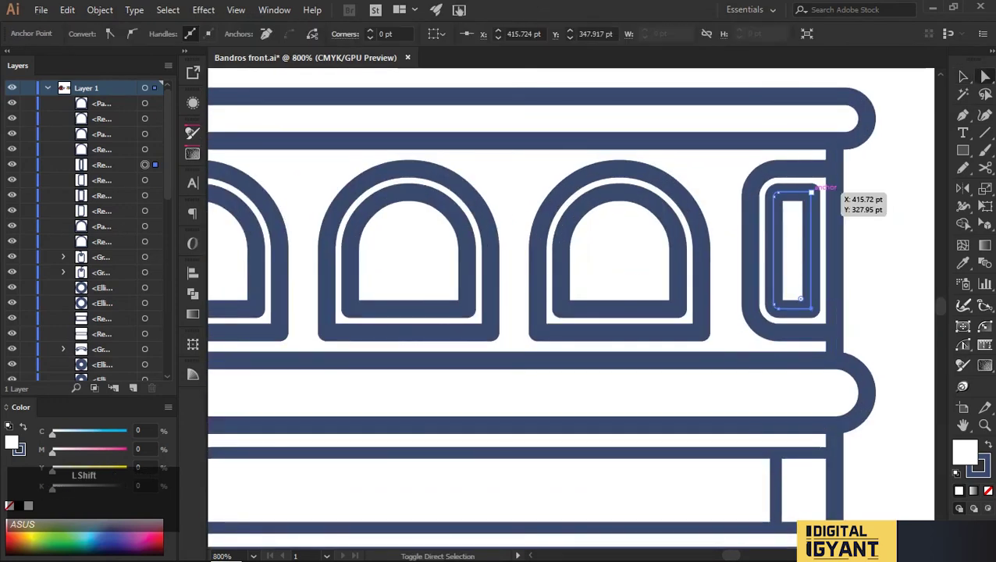
drag(818, 255, 835, 249)
key(ctrl+shift+a)
scroll(570, 312, down, 3)
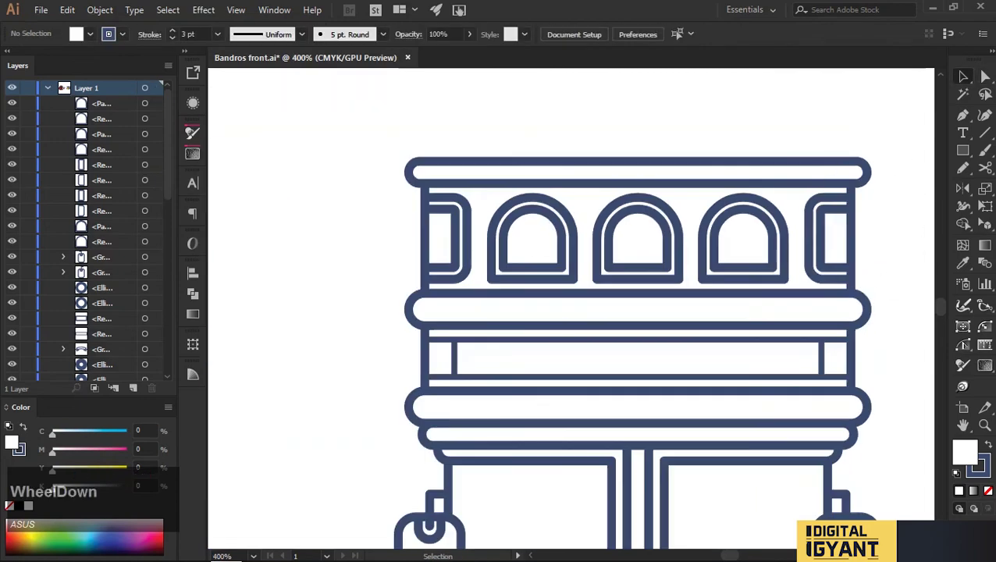
drag(570, 351, 569, 258)
scroll(570, 312, down, 2)
scroll(569, 312, up, 3)
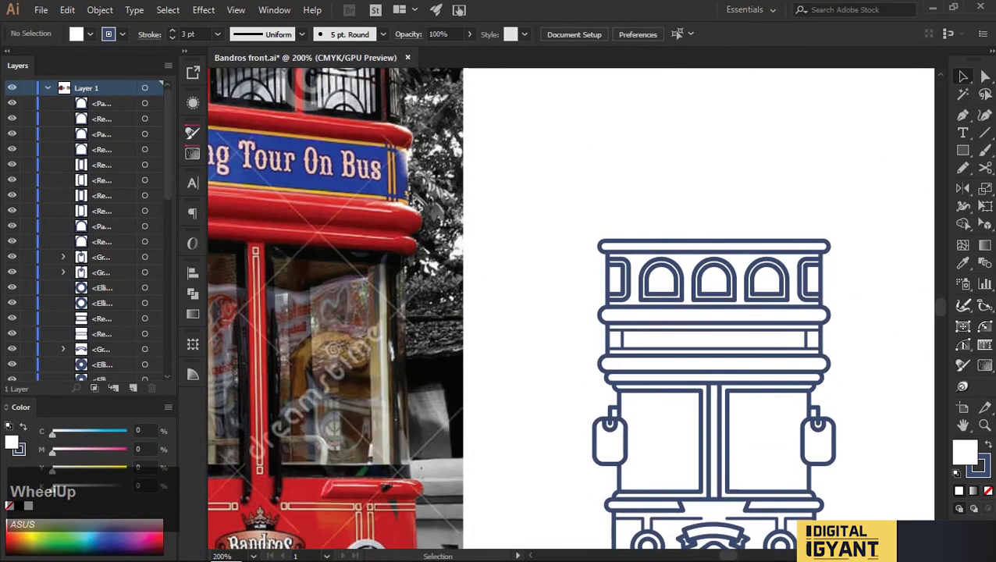
drag(855, 209, 748, 70)
scroll(747, 70, down, 1)
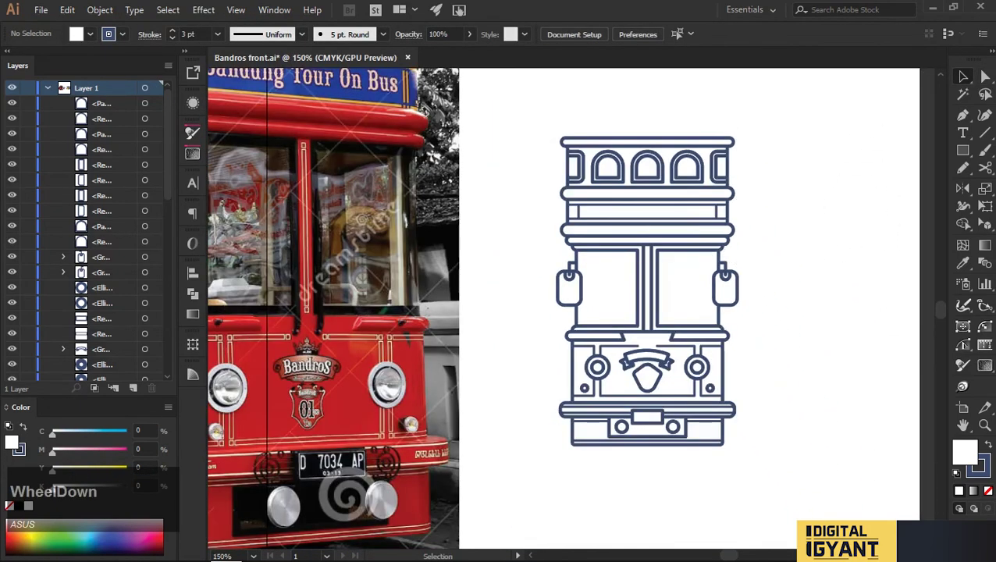
Step: Draw the left wheel beneath the lower body as a small rectangle with fully rounded bottom corners
drag(748, 156, 736, 106)
scroll(642, 400, up, 1)
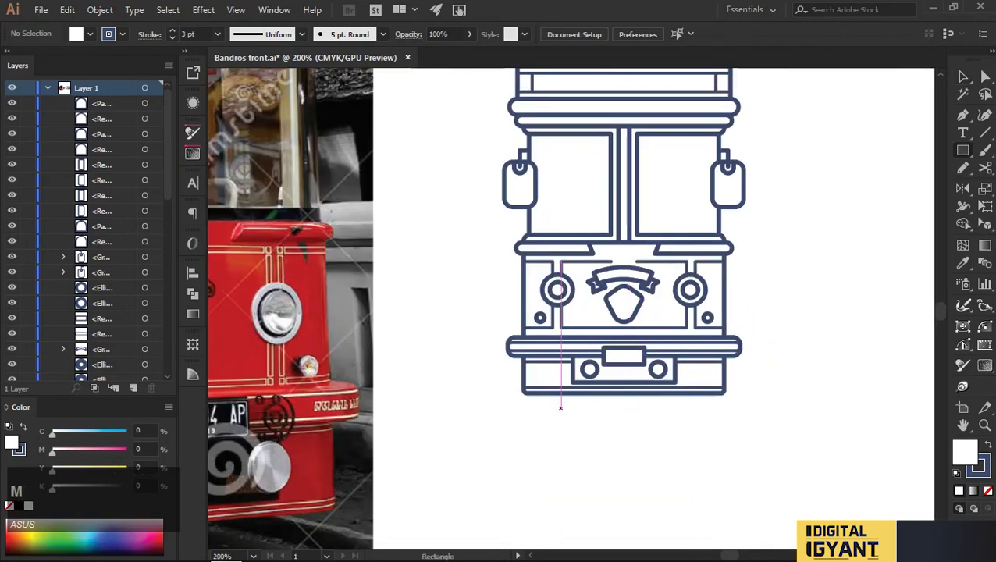
scroll(560, 407, up, 1)
mouse_move(541, 434)
mouse_down()
mouse_move(582, 471)
mouse_move(562, 408)
mouse_up()
key(v)
drag(584, 440, 531, 418)
key(a)
key(v)
scroll(560, 422, up, 2)
click(632, 425)
scroll(638, 423, down, 2)
drag(638, 422, 476, 459)
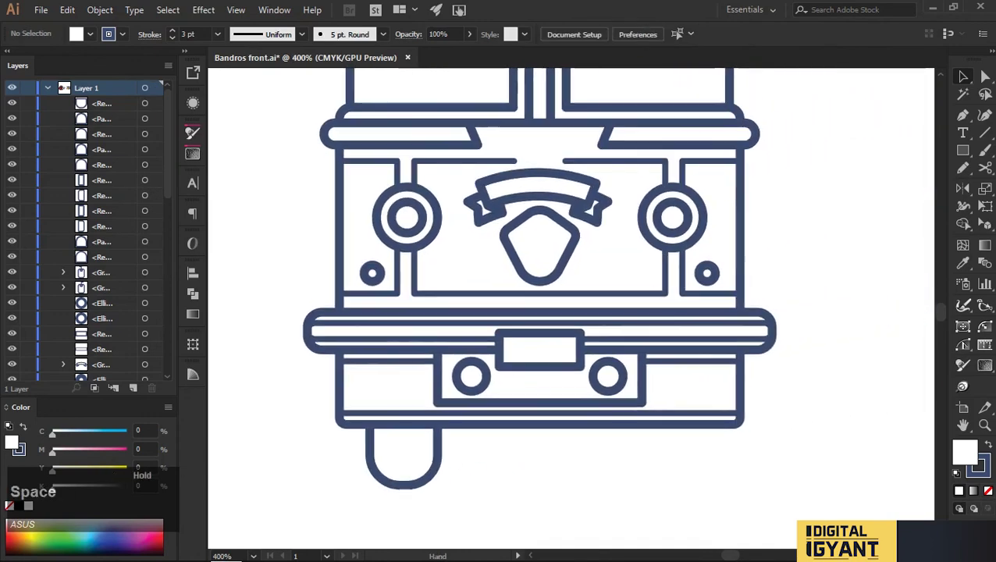
Step: Duplicate the wheel horizontally to the right side of the body and centre both wheels beneath the bus
drag(403, 454, 681, 455)
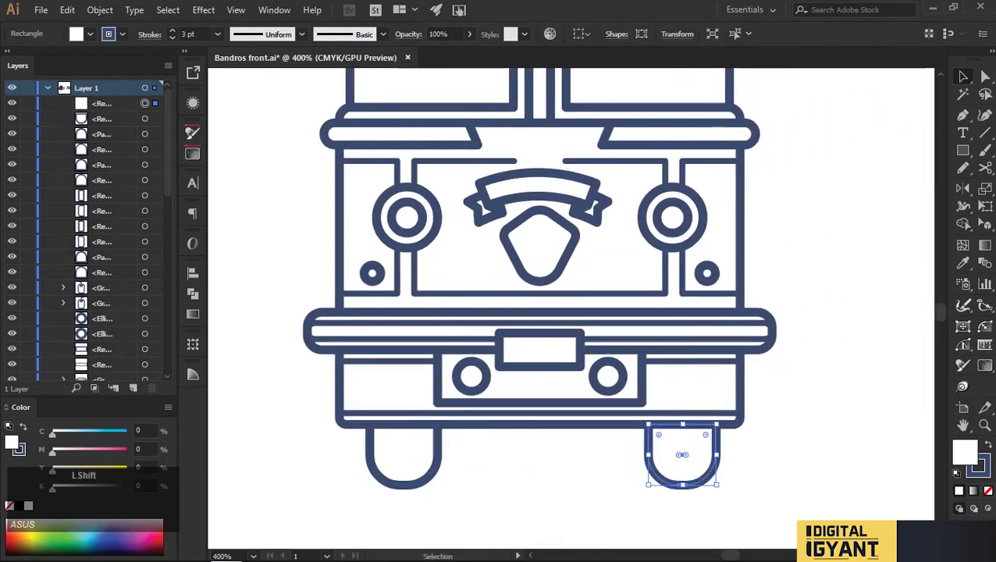
shift+click(403, 468)
drag(539, 454, 539, 454)
click(702, 381)
Step: Draw a horizontal ground line centred beneath the bus and slightly wider than its body, and lower it to the wheels' bottom edge
scroll(703, 381, down, 1)
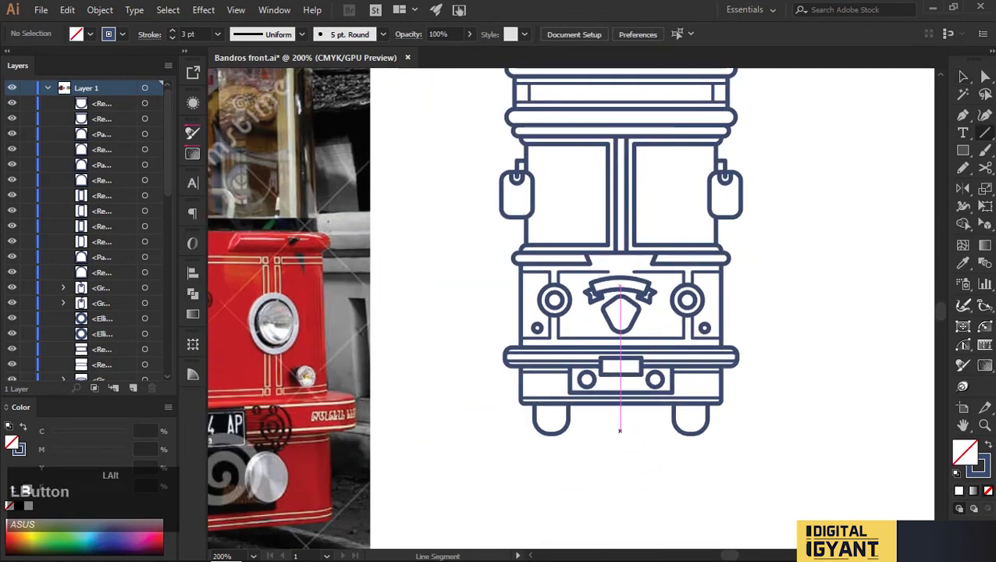
drag(620, 431, 735, 432)
key(v)
scroll(640, 437, up, 3)
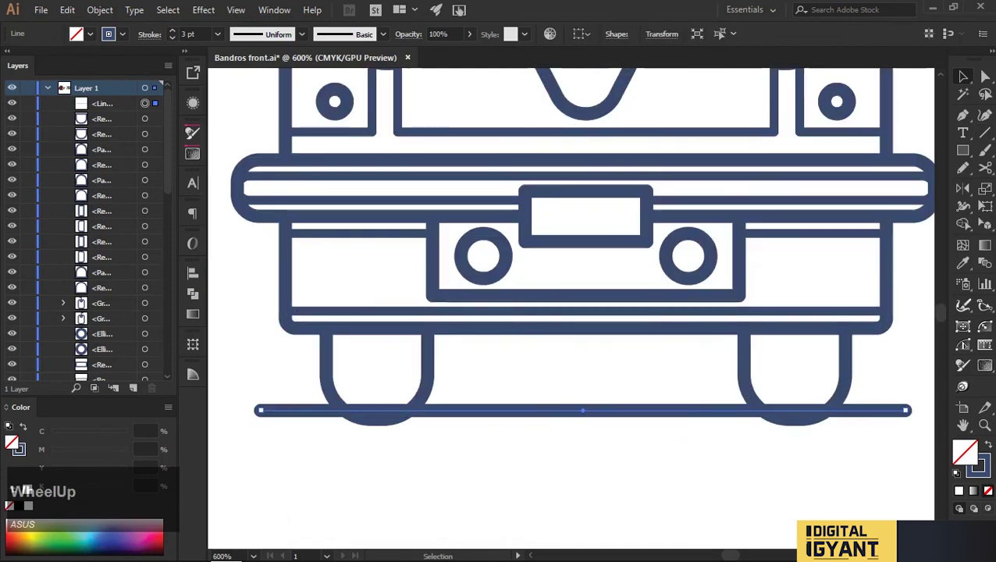
shift+click(645, 407)
scroll(645, 422, down, 3)
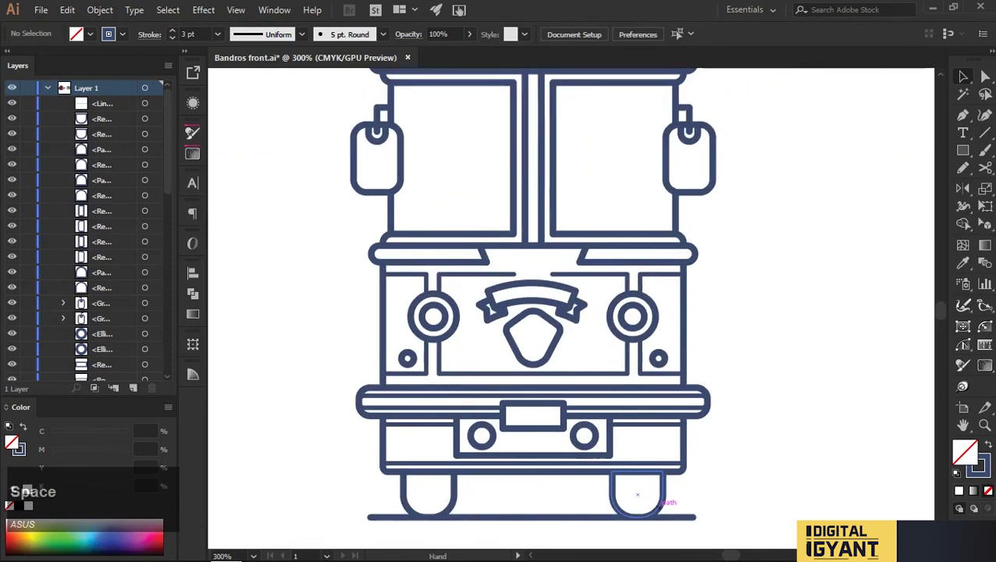
scroll(638, 492, up, 2)
scroll(754, 371, up, 2)
scroll(754, 372, down, 2)
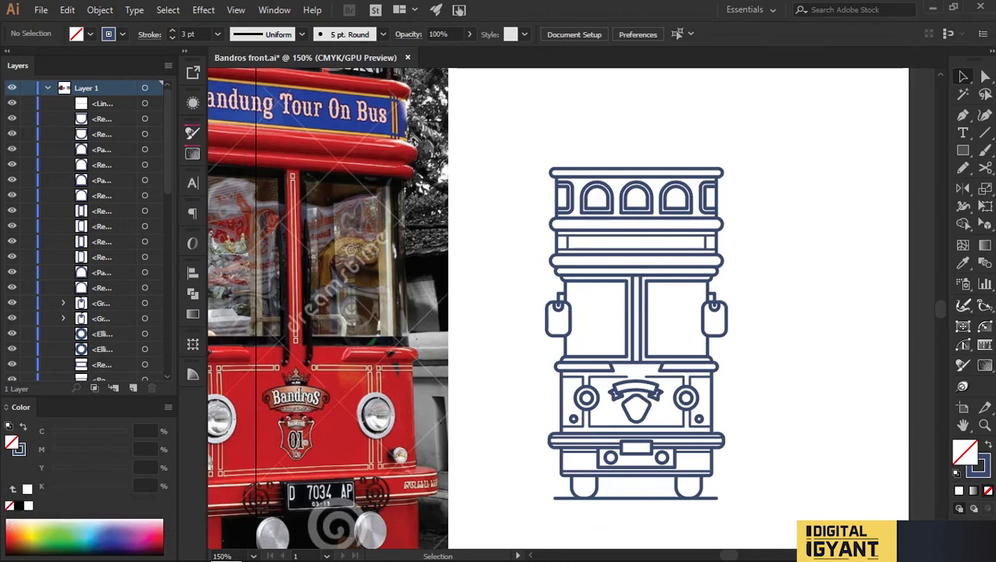
scroll(468, 308, down, 2)
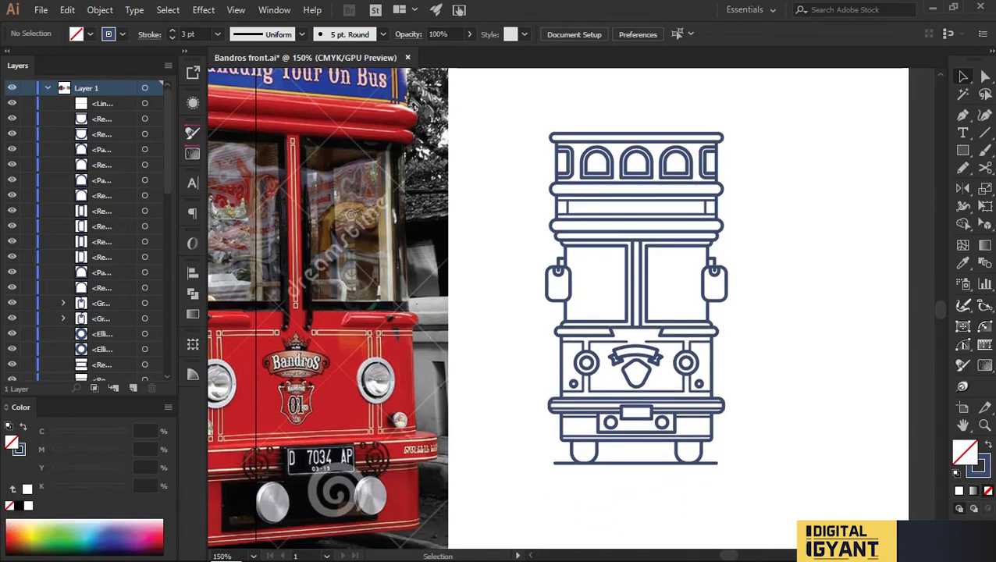